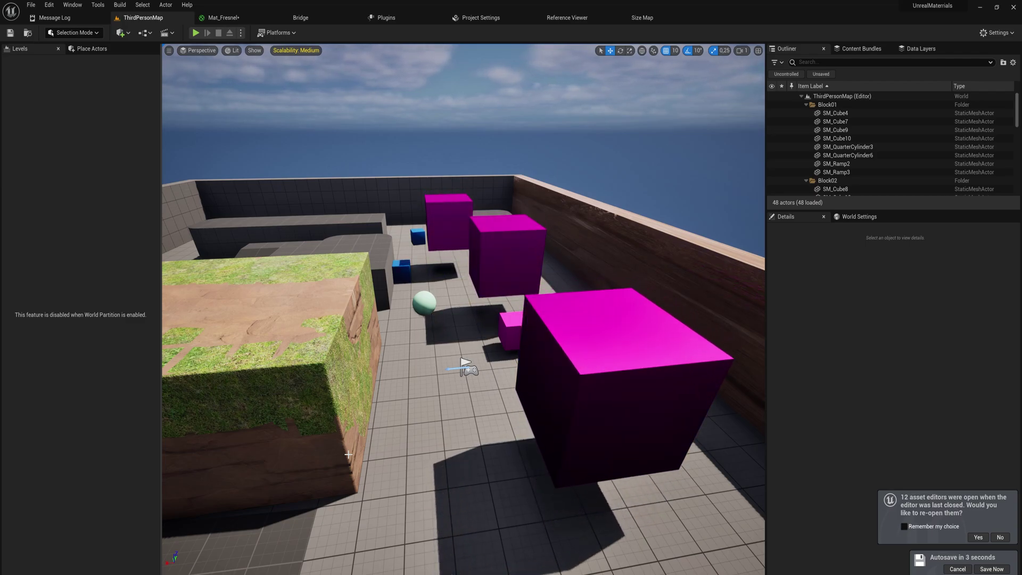
Step: Turn on the Mesh DistanceFields visualization for the level viewport
mouse_move(502, 445)
right_mouse_down()
mouse_move(463, 445)
mouse_move(491, 444)
right_mouse_up()
key("w")
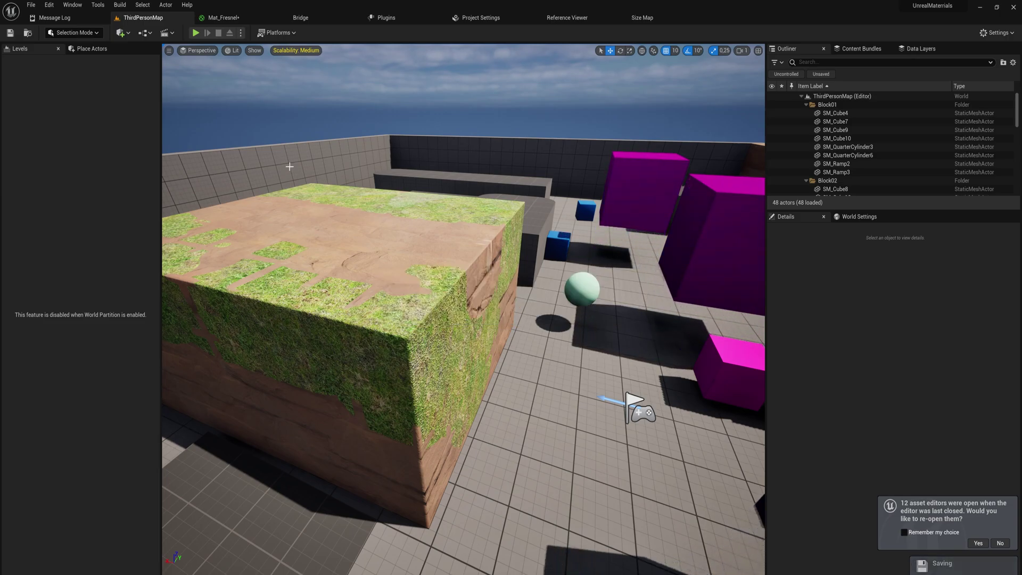
left_click(233, 50)
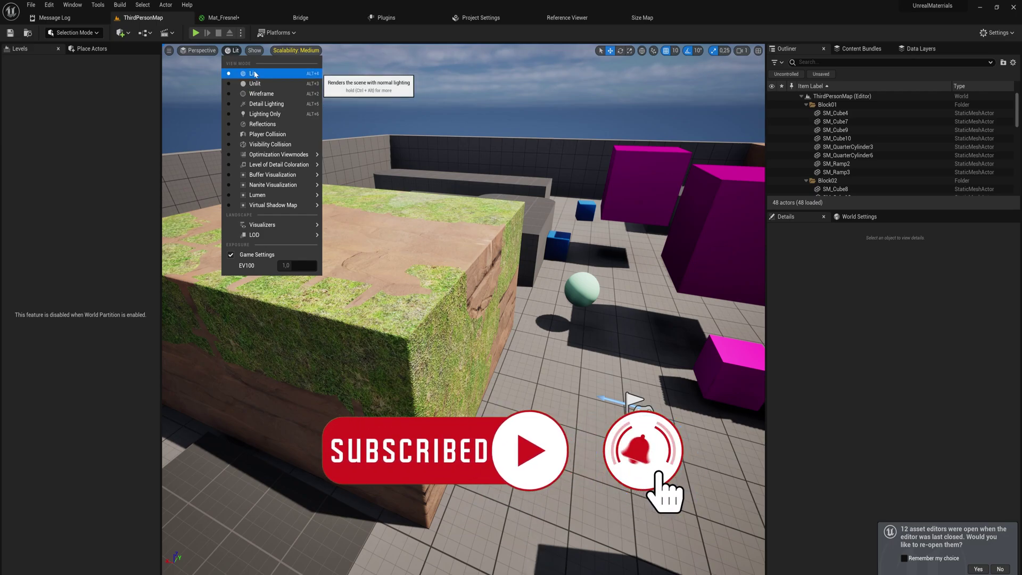
left_click(254, 51)
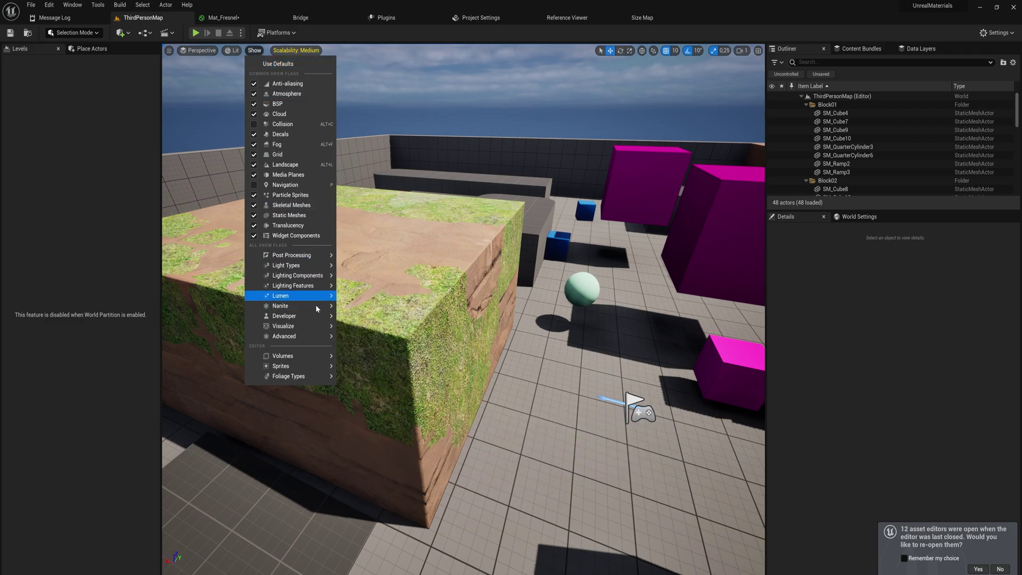
mouse_move(326, 326)
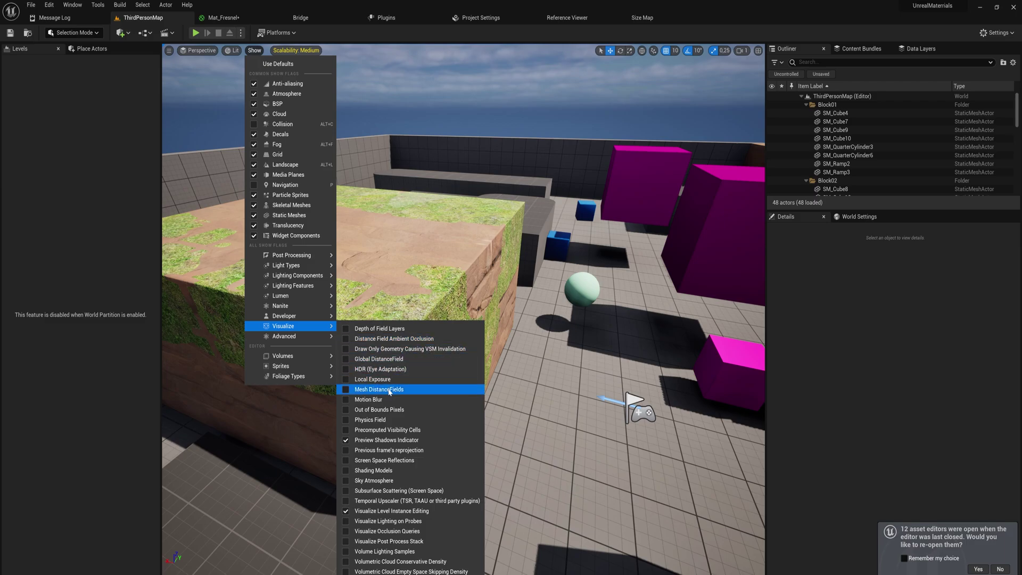
left_click(348, 391)
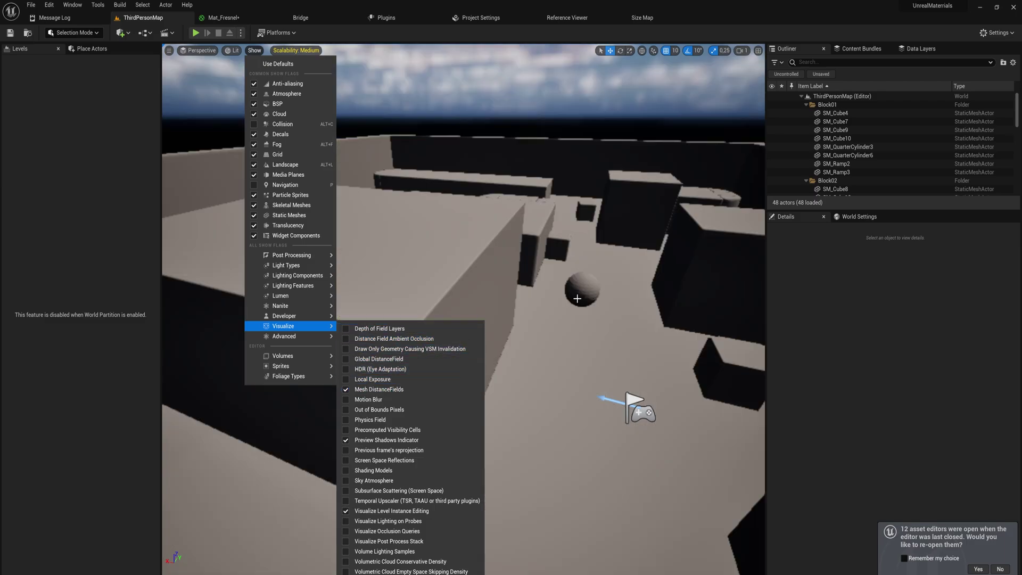
Step: Filter the small floor sphere's properties by "field" and switch its Affect Distance Field Lighting off and back on
right_click_drag(522, 349, 554, 330)
key("w")
right_click_drag(463, 309, 587, 376)
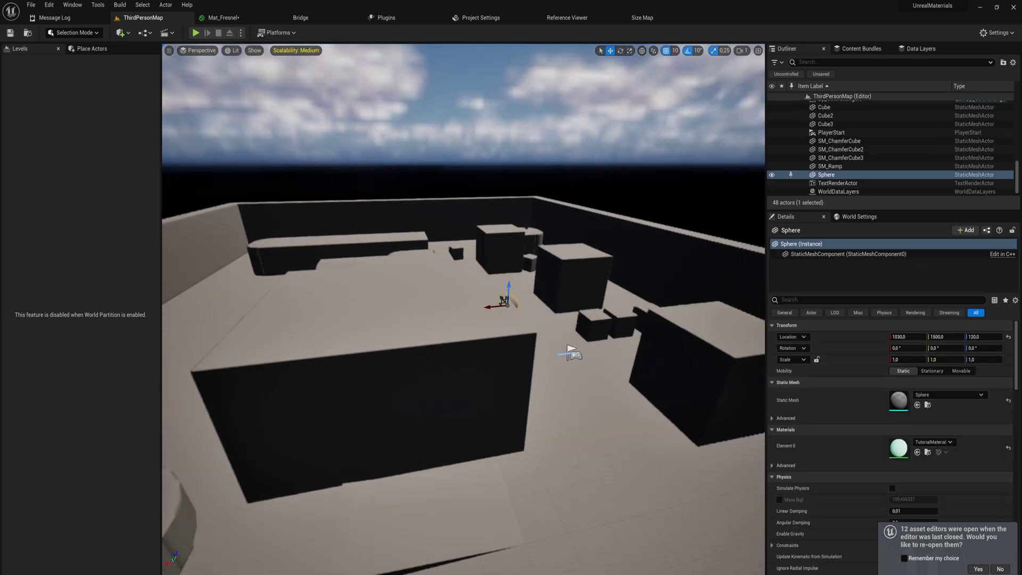
key("w")
key("w")
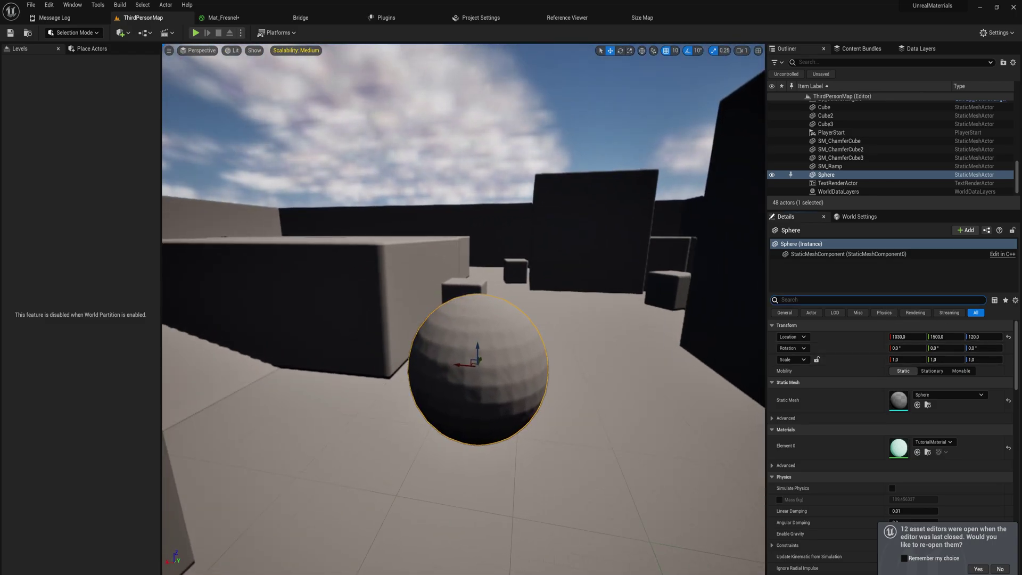
type("field")
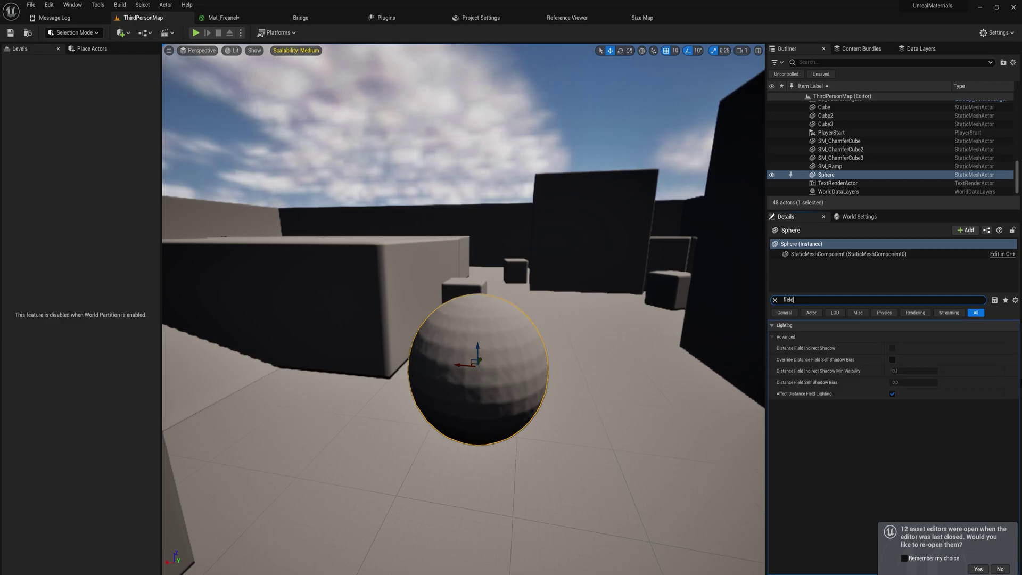
left_click(892, 393)
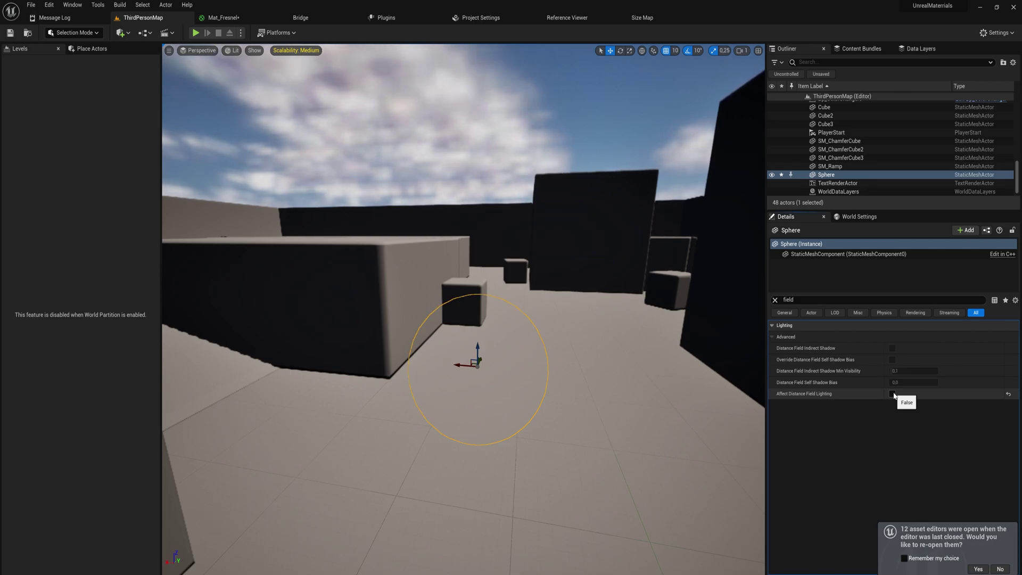
left_click(892, 394)
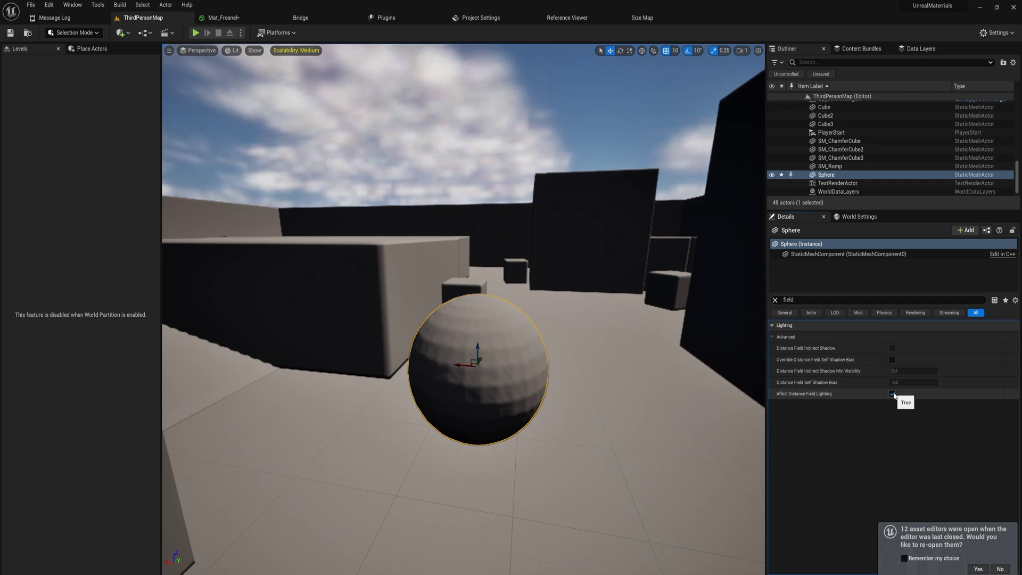
Step: Turn off the Mesh DistanceFields visualization in the level viewport
mouse_move(639, 340)
right_mouse_down()
mouse_move(650, 394)
mouse_move(639, 354)
right_mouse_up()
key("s")
left_click(254, 52)
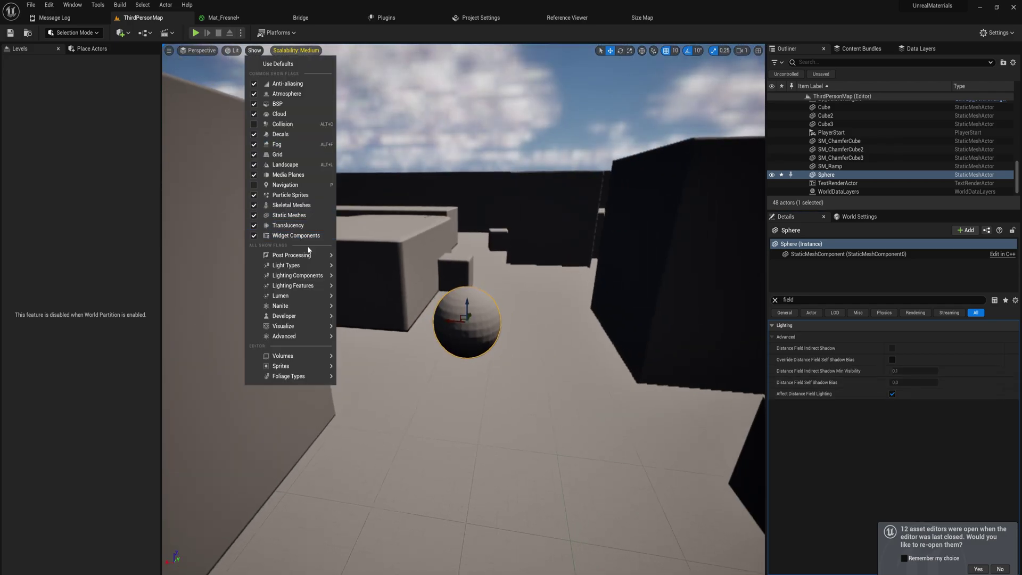
mouse_move(310, 259)
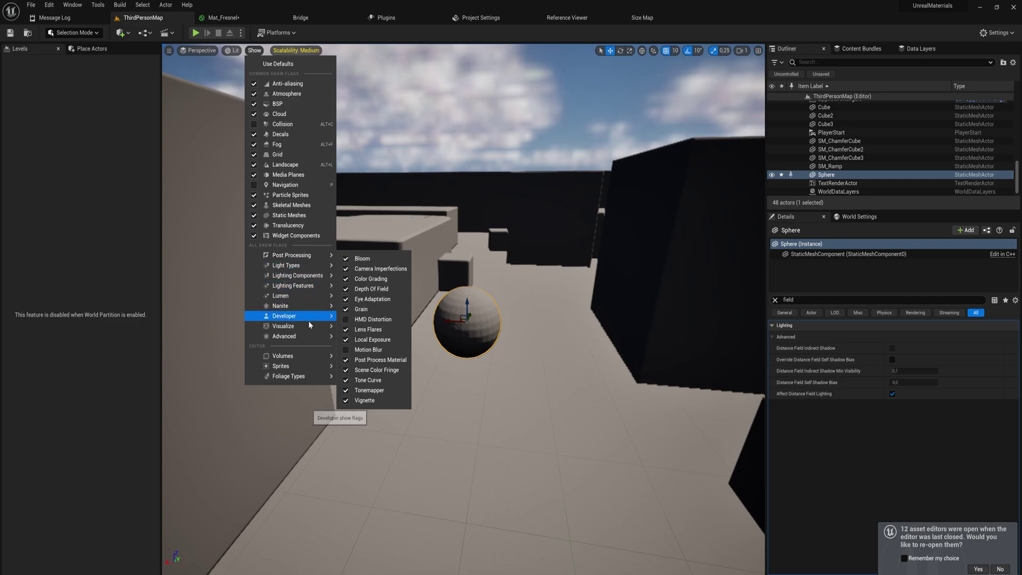
mouse_move(308, 325)
left_click(369, 390)
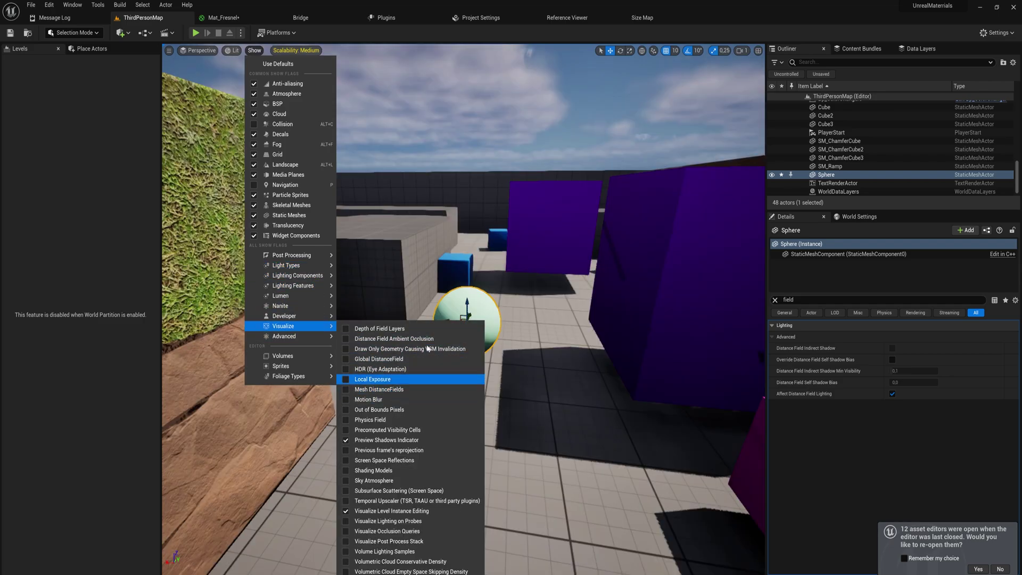
key("Escape")
Step: Create a new material named MAt_DistanceFields in the Content folder and open it for editing
right_click_drag(548, 292, 548, 269)
key("s")
key("ctrl+space")
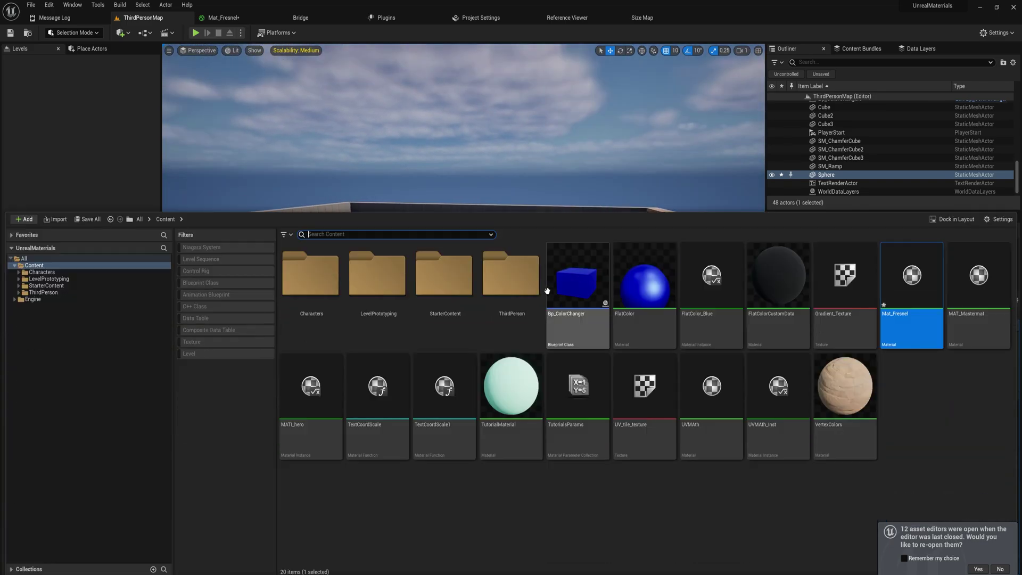
left_click(714, 486)
right_click(714, 488)
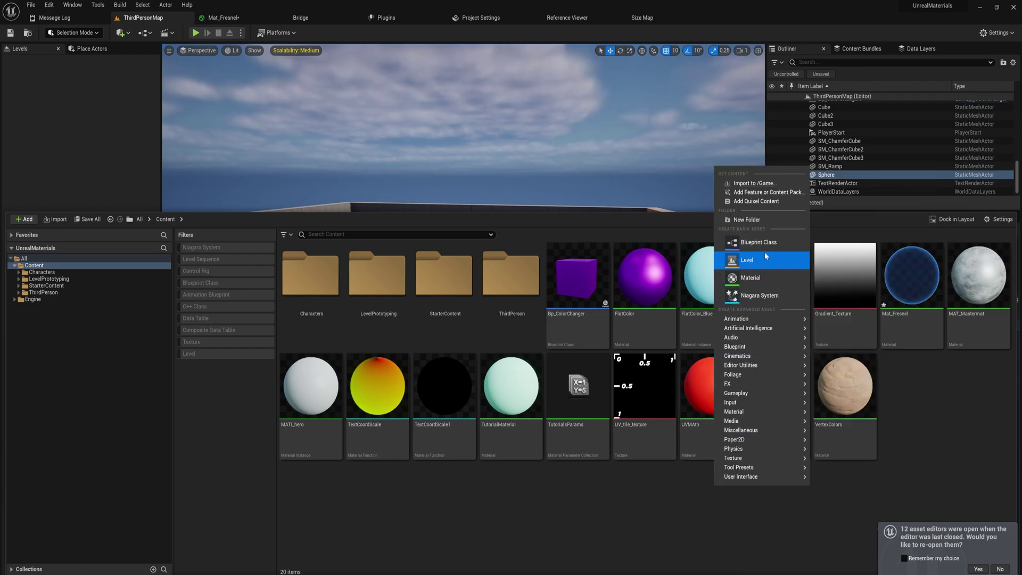
mouse_move(781, 329)
left_click(761, 278)
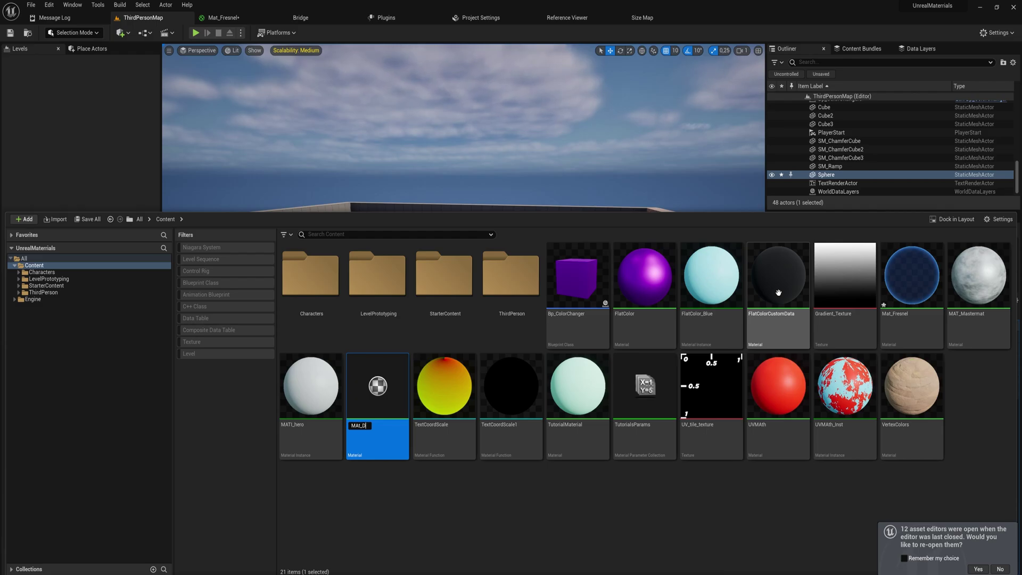
key("Return")
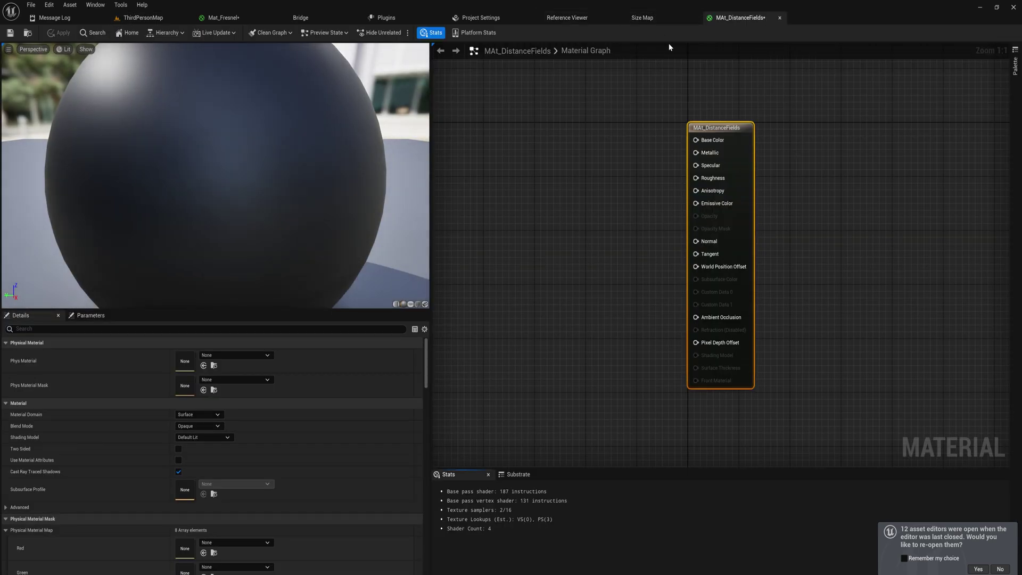
Step: Float the MAt_DistanceFields editor as a separate window and enlarge it beside the ThirdPersonMap viewport
left_click_drag(756, 17, 762, 102)
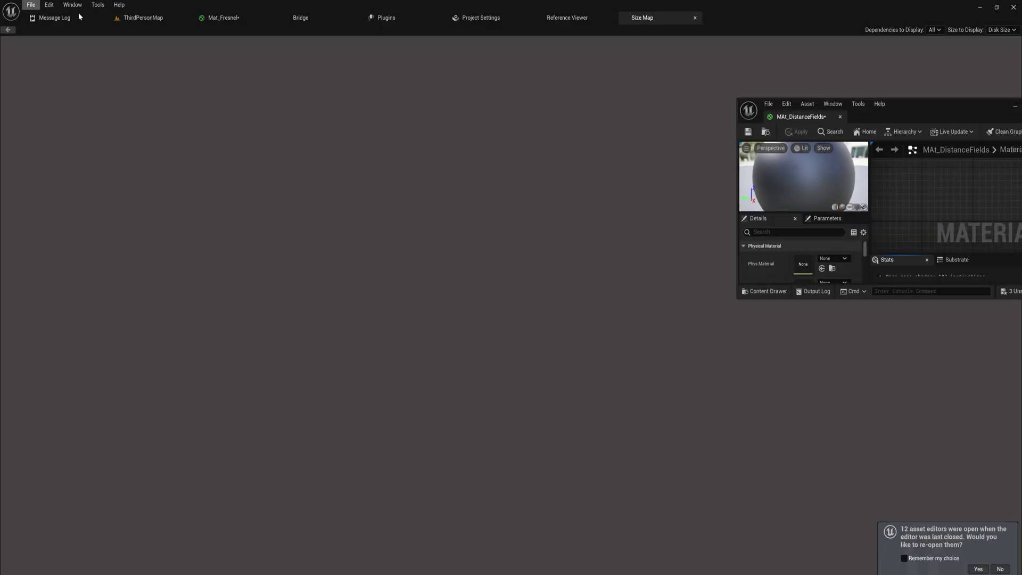
left_click(143, 18)
left_click_drag(918, 110, 893, 39)
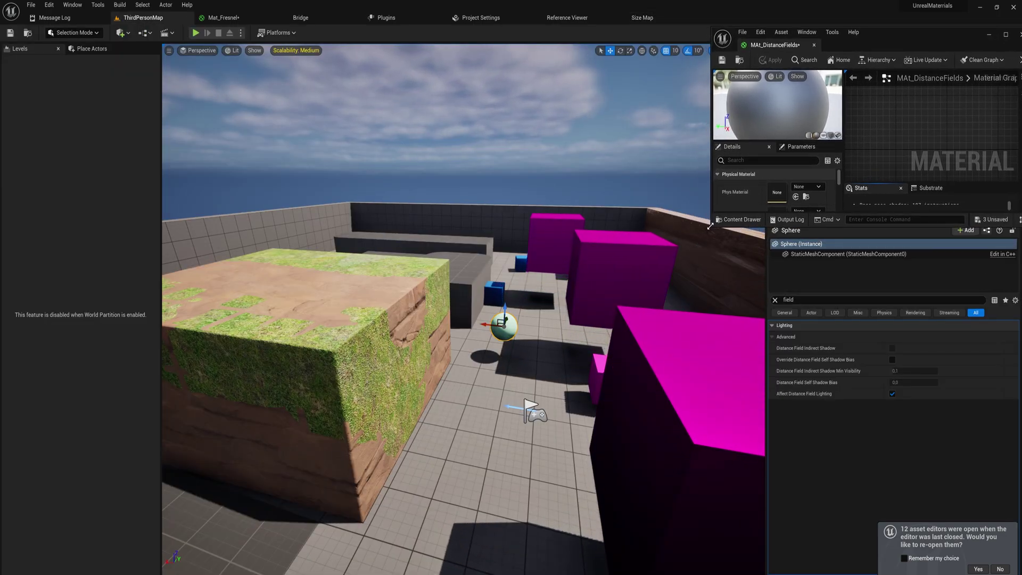
left_click_drag(712, 226, 513, 568)
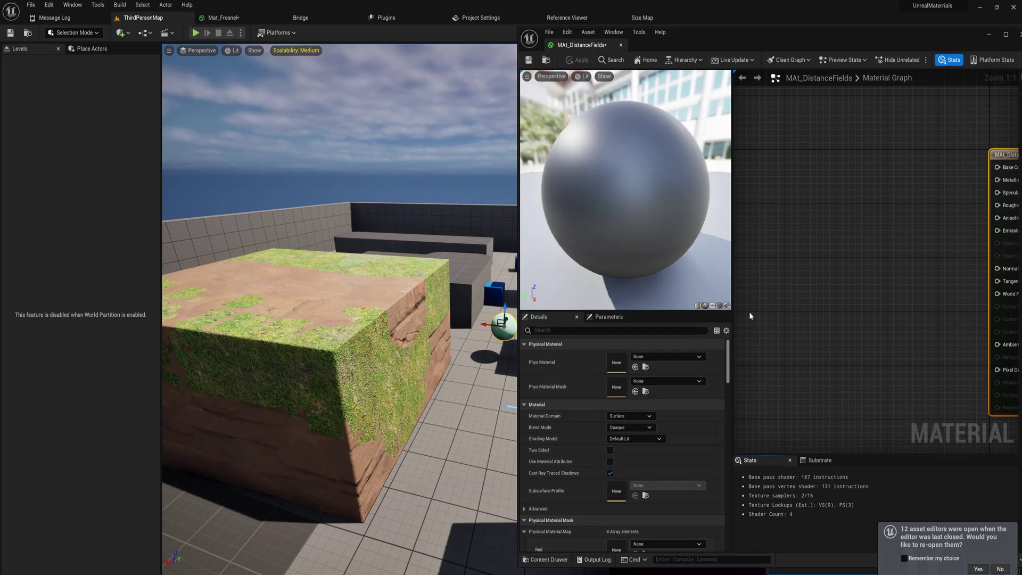
Step: Place a new basic sphere in the level, floating above the large grass-and-rock block
right_click_drag(397, 315, 414, 299)
left_click(87, 48)
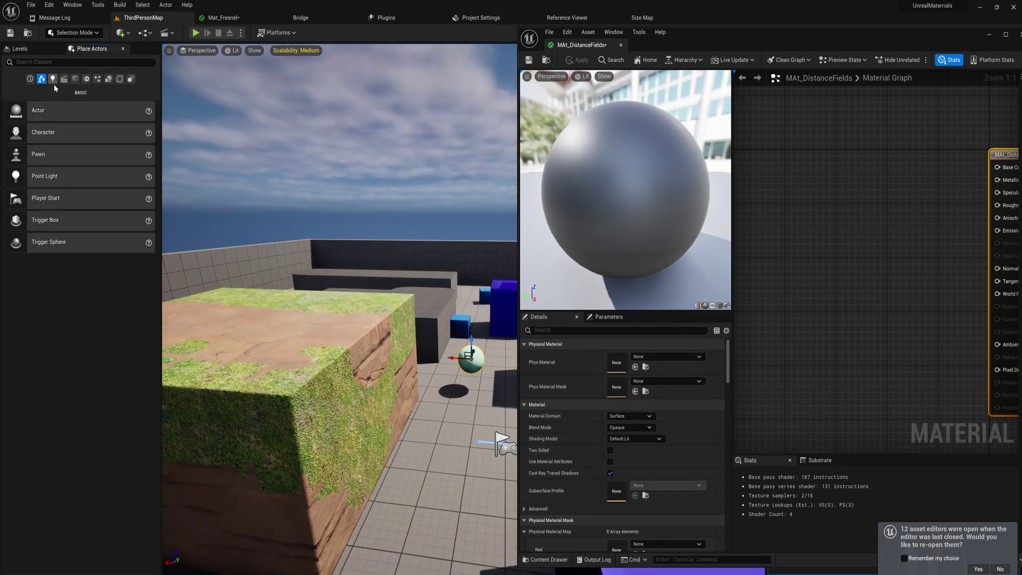
left_click(75, 79)
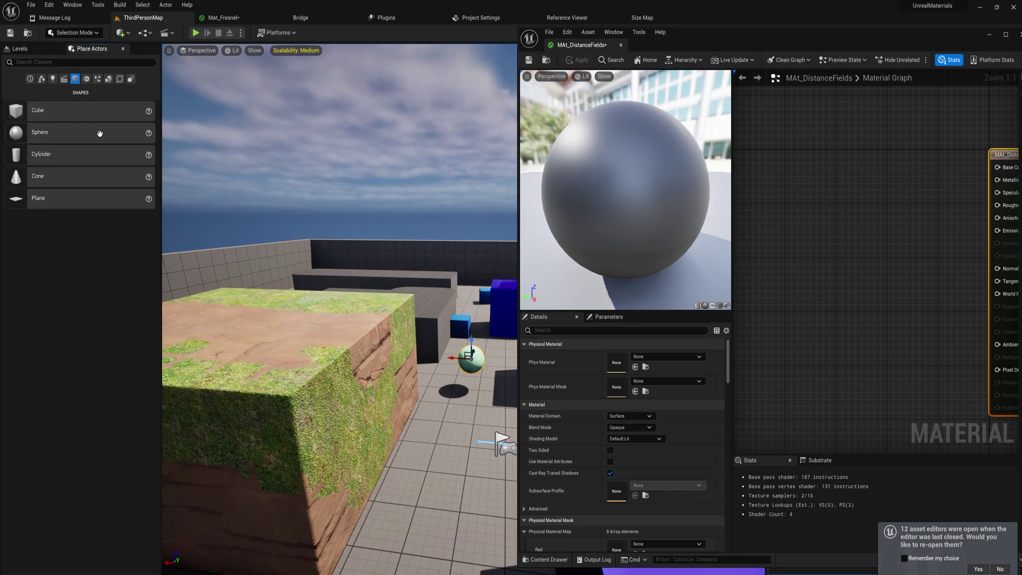
left_click_drag(41, 132, 312, 250)
mouse_move(312, 250)
right_mouse_down()
mouse_move(306, 226)
mouse_move(310, 236)
right_mouse_up()
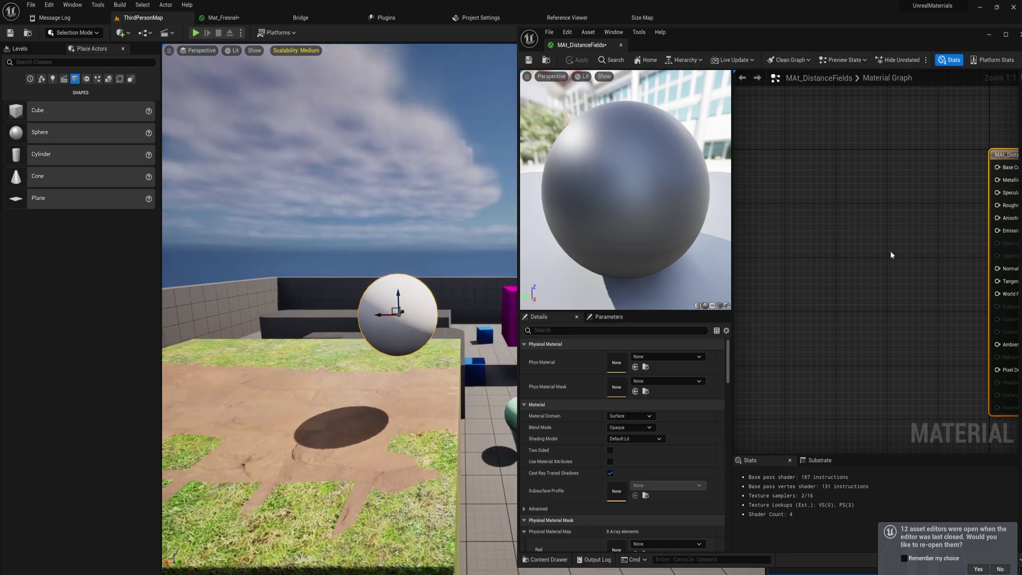
Step: Apply the MAt_DistanceFields material to the new floating sphere
right_click_drag(881, 247, 834, 234)
key("ctrl+space")
left_click_drag(819, 465, 390, 313)
Step: Add a DistanceToNearestSurface node to the material graph and position it beside the output node, level with its upper inputs
right_click_drag(834, 297, 805, 294)
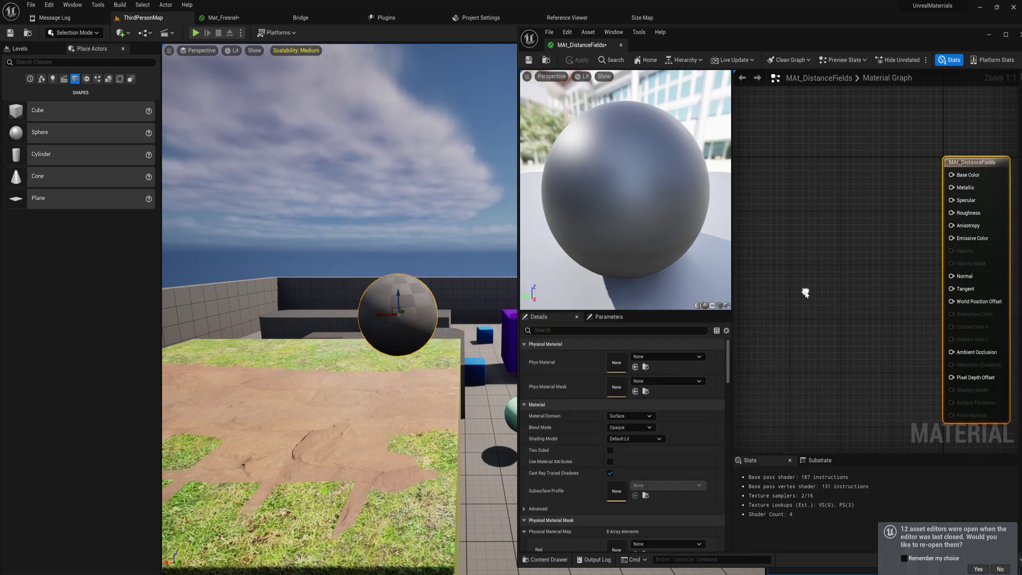
right_click(795, 265)
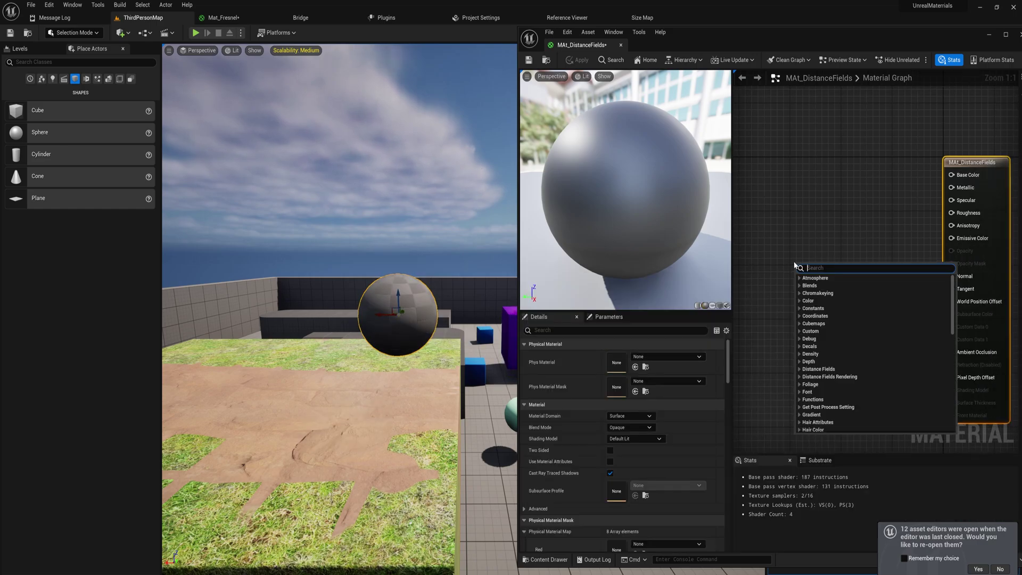
type("distanceto")
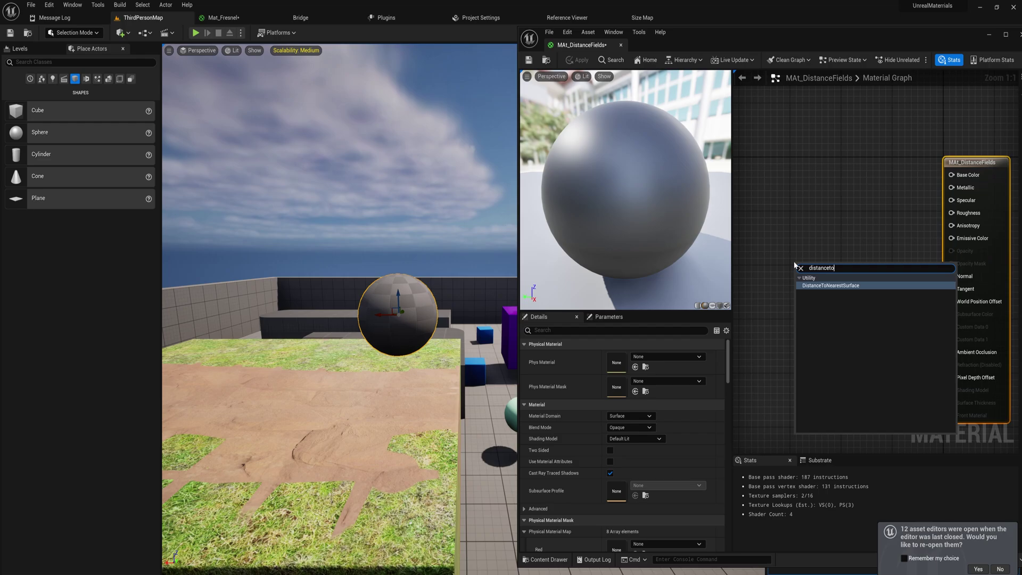
key("Return")
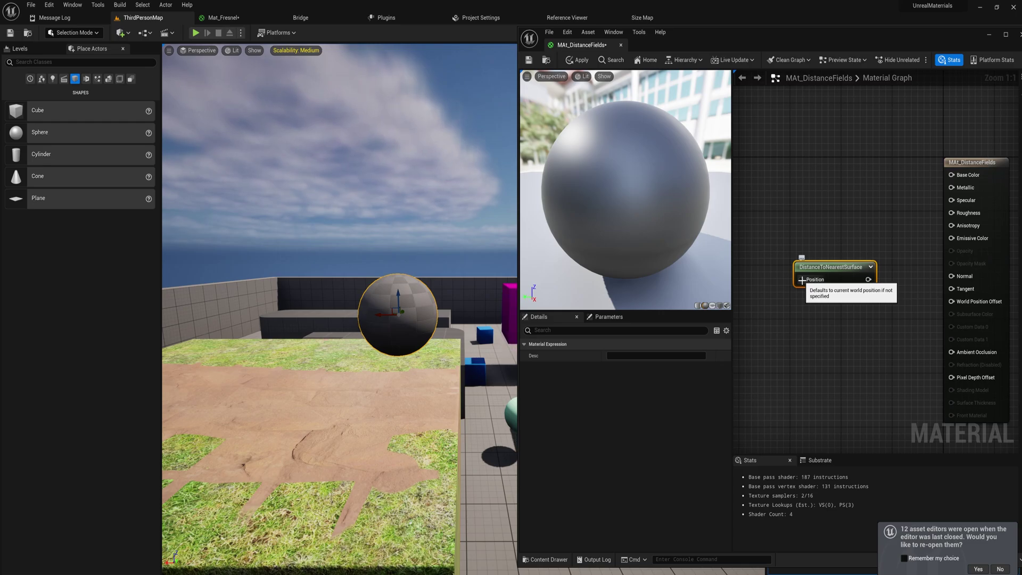
left_click_drag(810, 282, 781, 225)
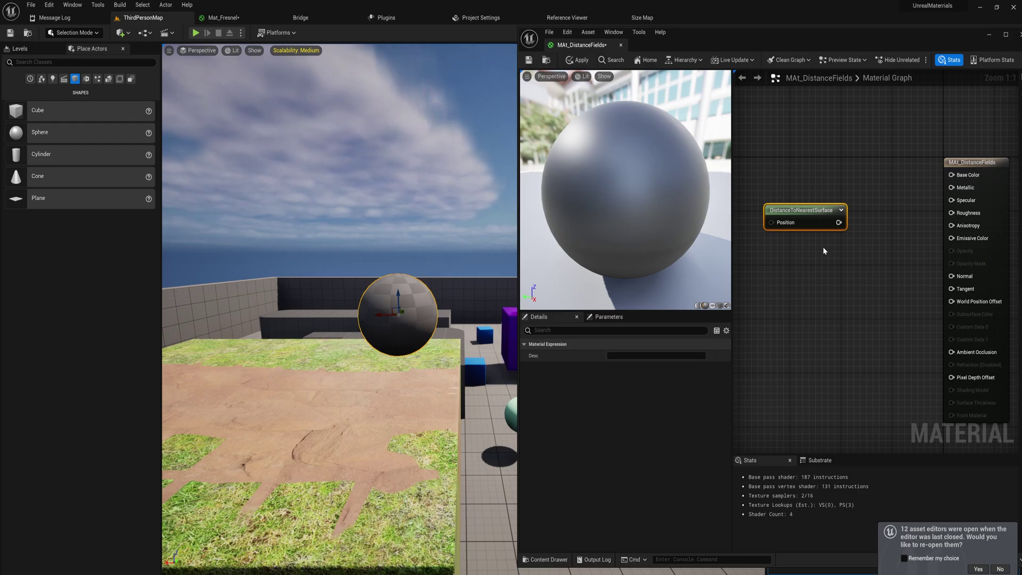
Step: Connect the DistanceToNearestSurface output to Base Color, apply the material, and inspect the floating sphere up close
left_click_drag(839, 222, 952, 175)
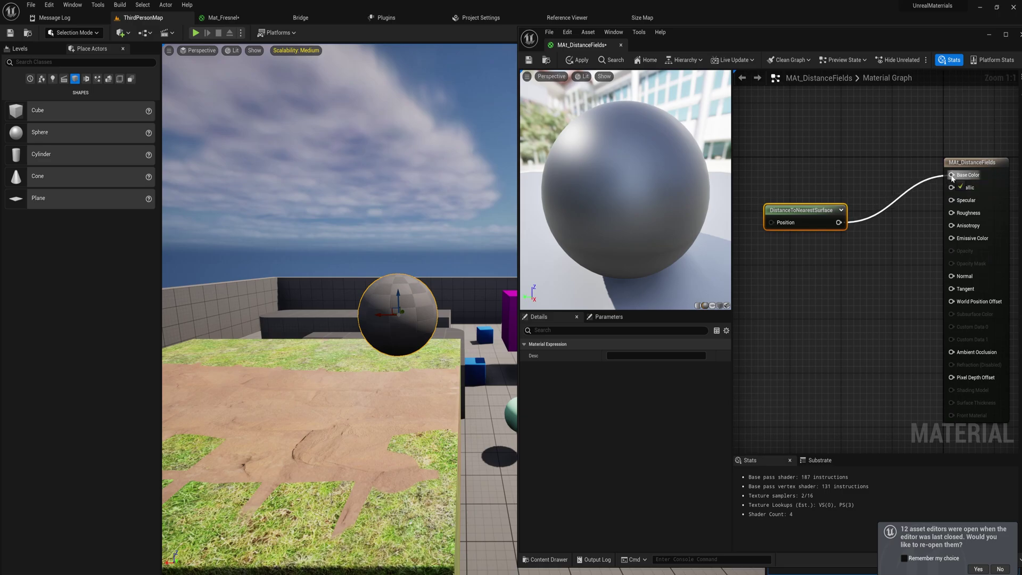
left_click(578, 59)
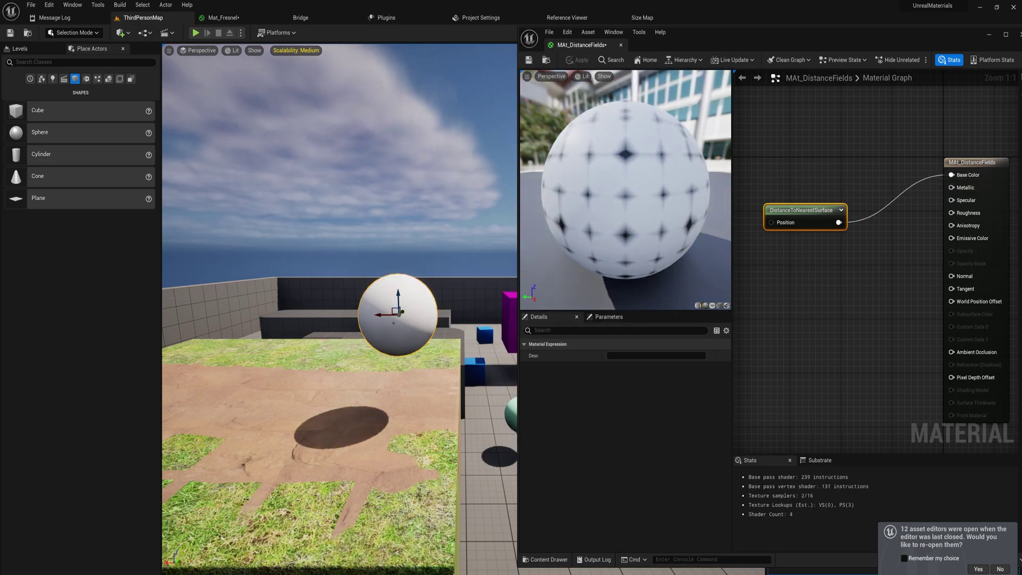
scroll(414, 313, "up", 8)
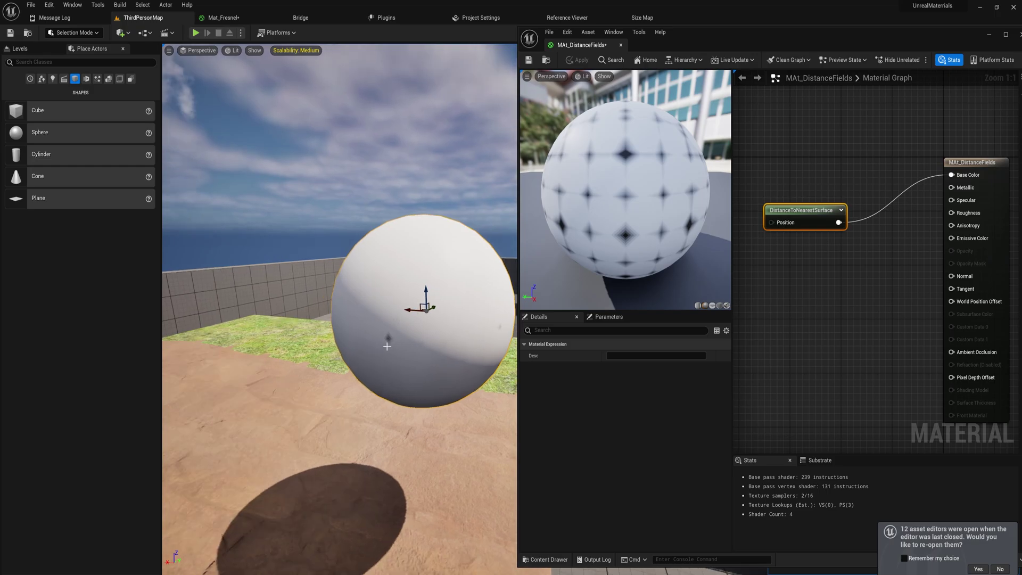
mouse_move(387, 346)
left_mouse_down("alt")
mouse_move(453, 381)
mouse_move(346, 346)
mouse_move(380, 345)
left_mouse_up("alt")
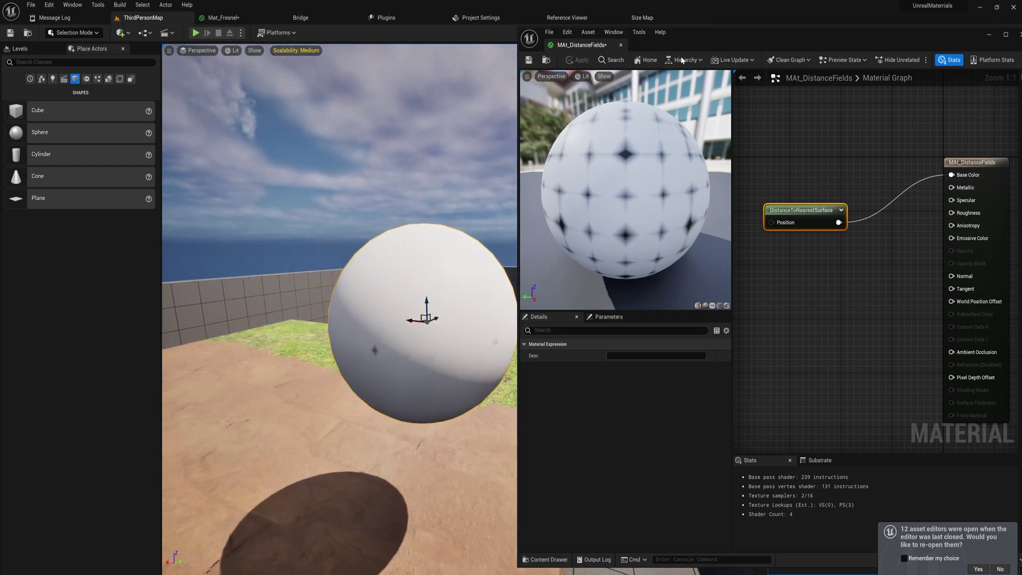
Step: Dock the MAt_DistanceFields editor back into the main window and filter the floating sphere's properties in the level by "field"
left_click_drag(593, 48, 642, 18)
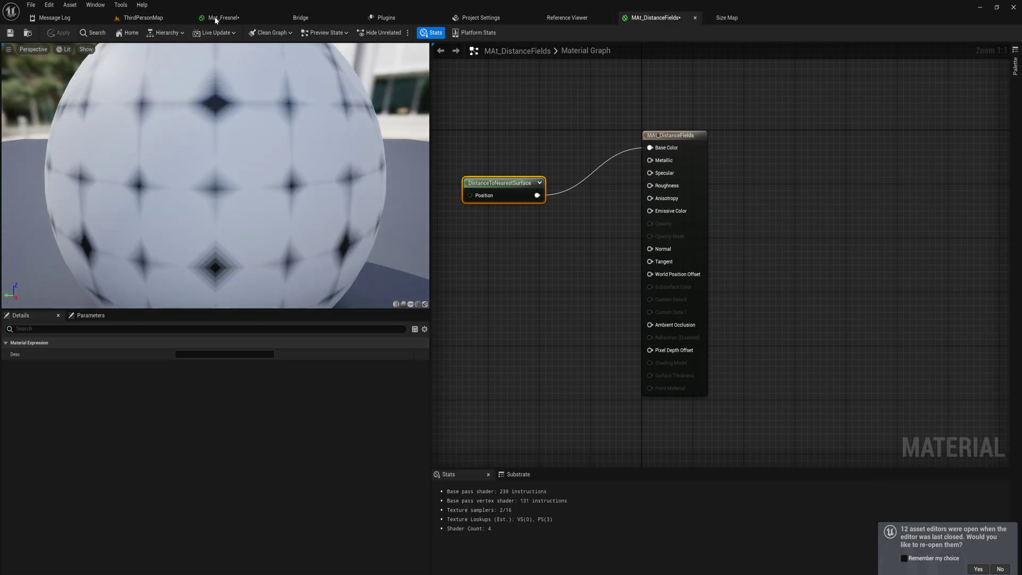
left_click(139, 18)
left_click(804, 299)
type("field")
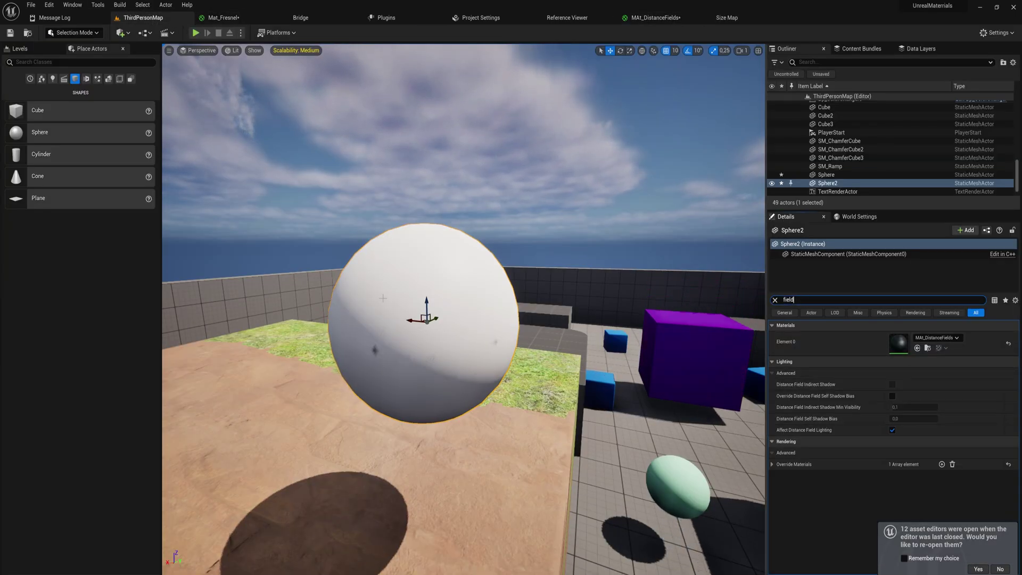
key("s")
mouse_move(644, 316)
right_mouse_down()
mouse_move(596, 357)
mouse_move(644, 316)
right_mouse_up()
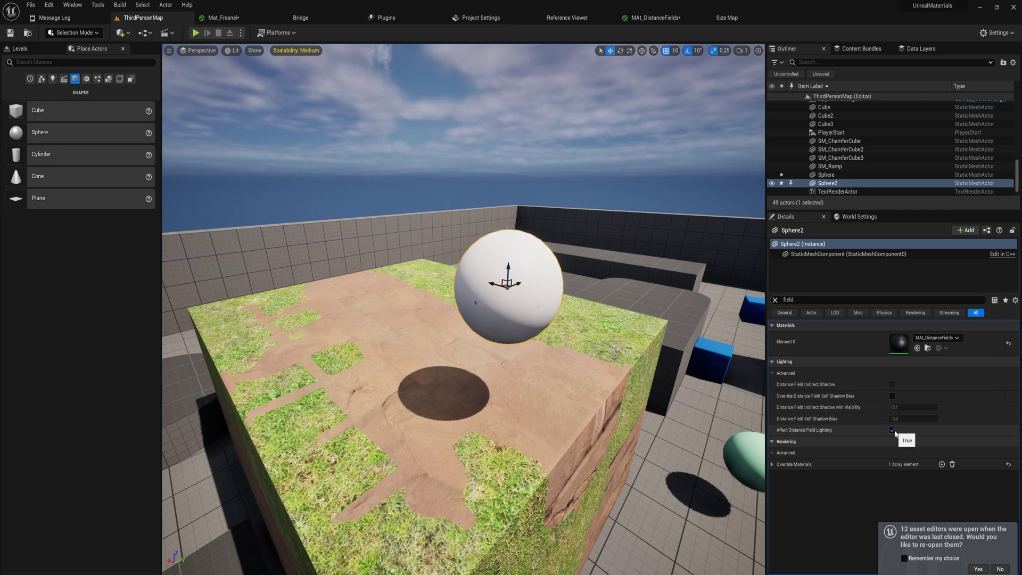
Step: Turn off Affect Distance Field Lighting on the floating sphere and lower it until it partly sinks into the grass-and-dirt block
left_click(892, 431)
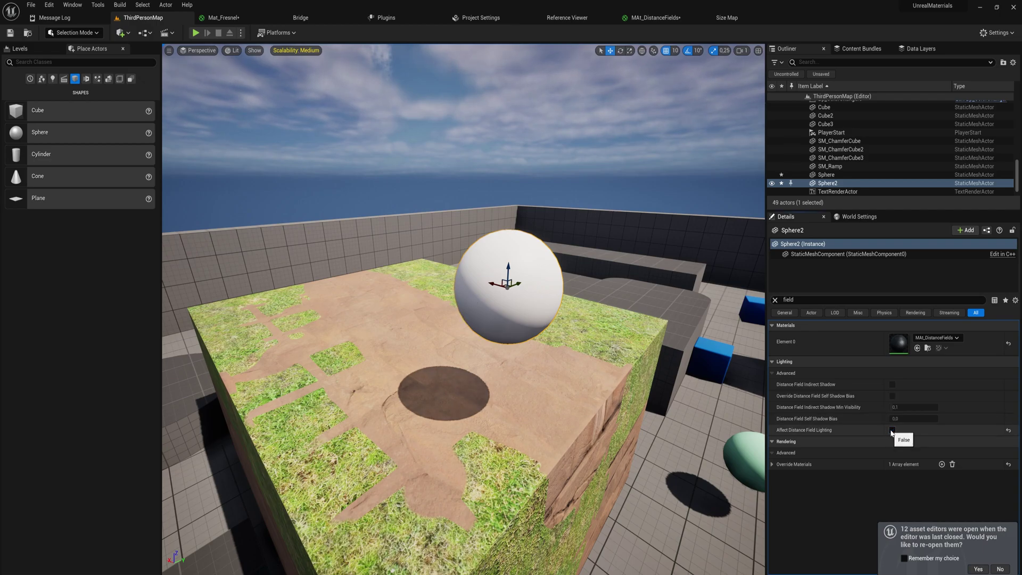
right_click_drag(612, 320, 705, 286)
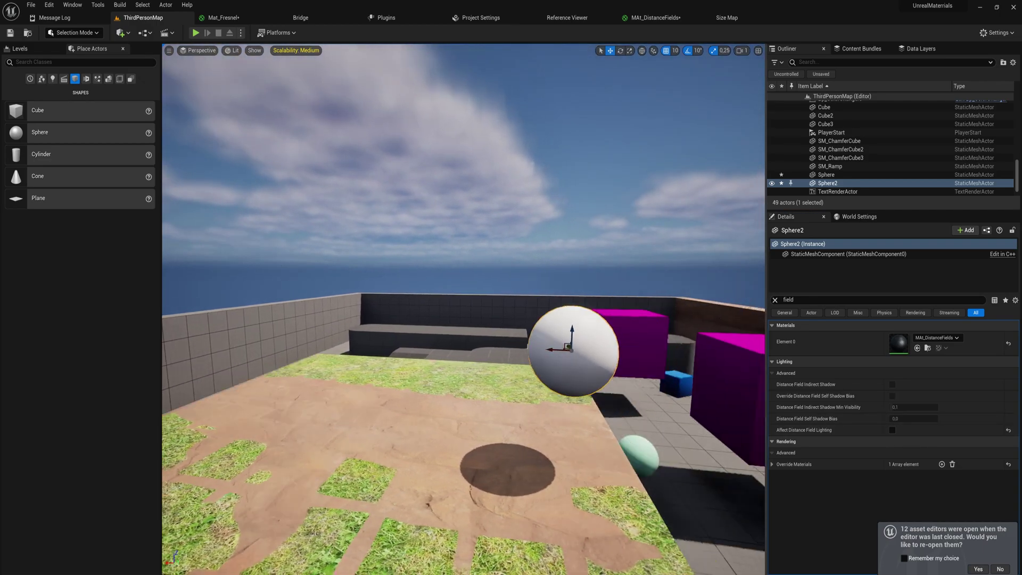
key("d")
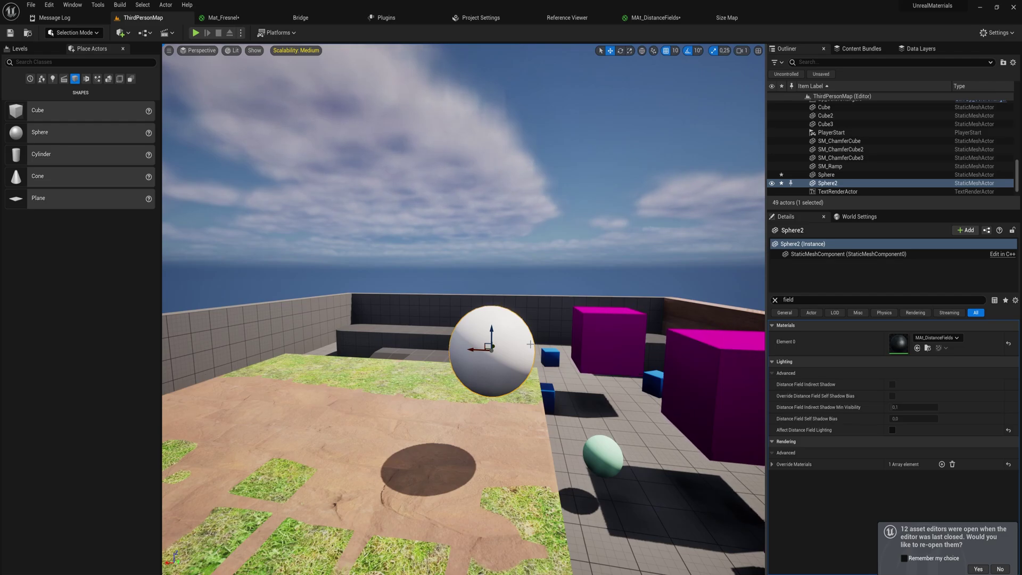
right_click_drag(485, 343, 489, 339)
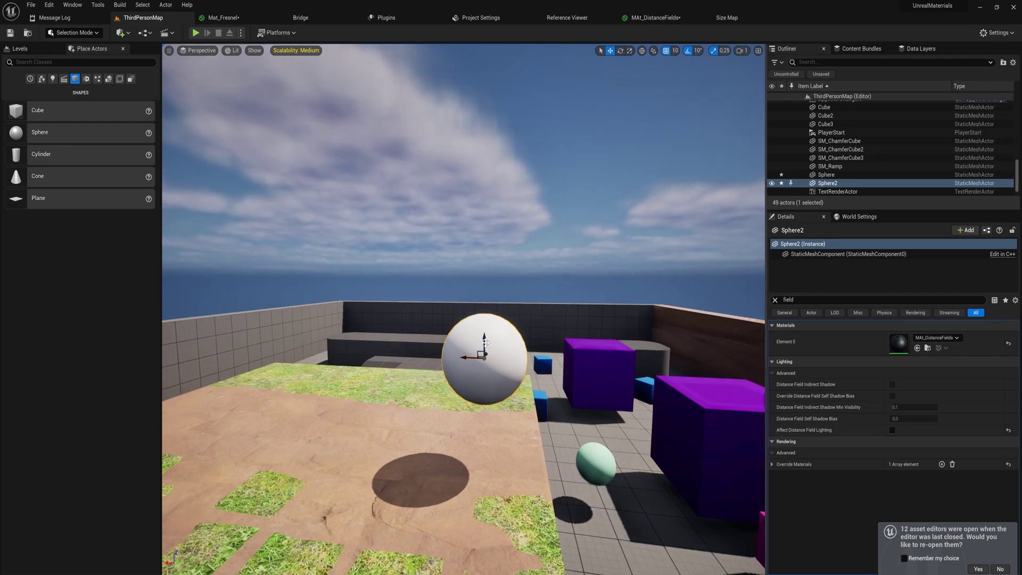
left_click_drag(485, 342, 487, 451)
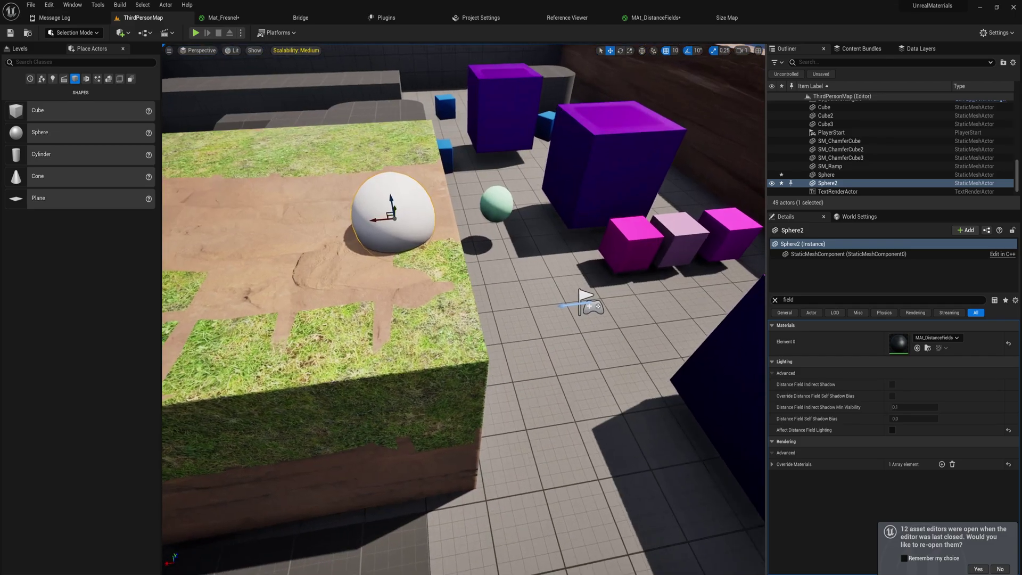
Step: Frame the half-sunken sphere and inspect its material in the Unlit view mode
key("f")
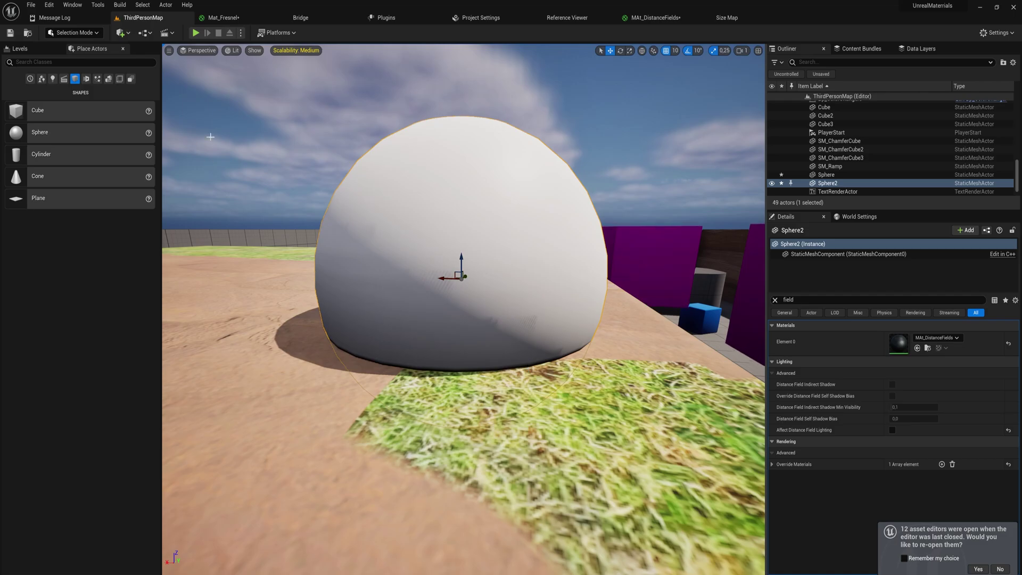
left_click(234, 56)
left_click(248, 85)
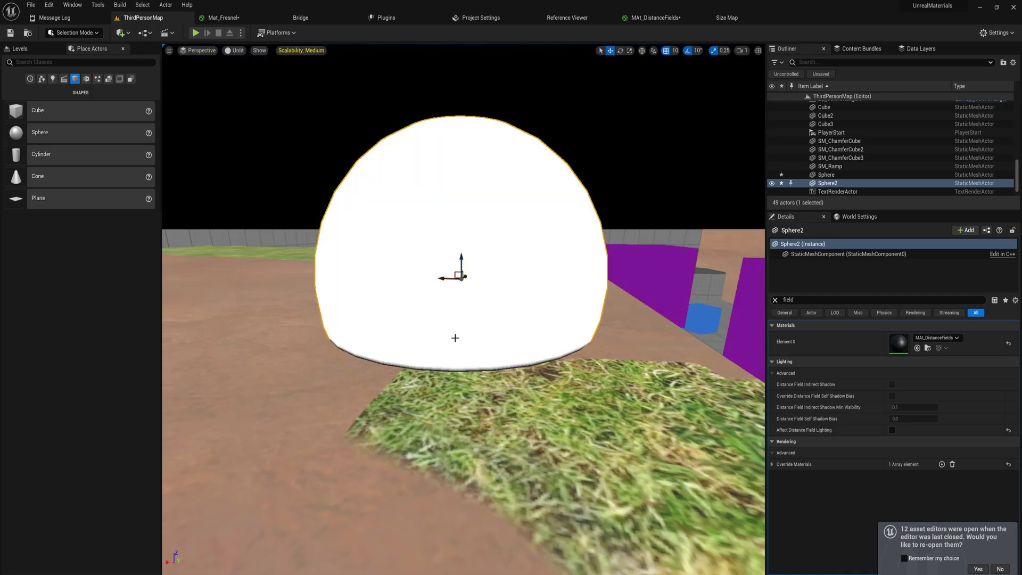
right_click_drag(401, 355, 394, 288)
mouse_move(467, 275)
right_mouse_down()
mouse_move(472, 213)
mouse_move(458, 239)
mouse_move(466, 275)
right_mouse_up()
right_click_drag(541, 304, 541, 304)
mouse_move(538, 216)
right_mouse_down()
mouse_move(535, 240)
mouse_move(536, 230)
right_mouse_up()
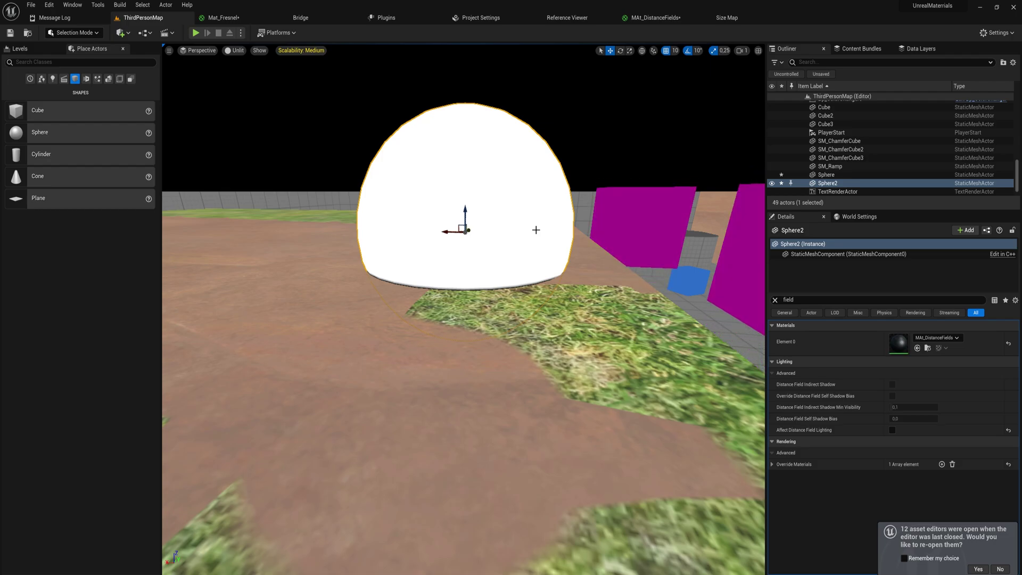
Step: Undock the MAt_DistanceFields editor into its own window, place it beside the sphere over the level, and enlarge it
left_click_drag(660, 18, 681, 119)
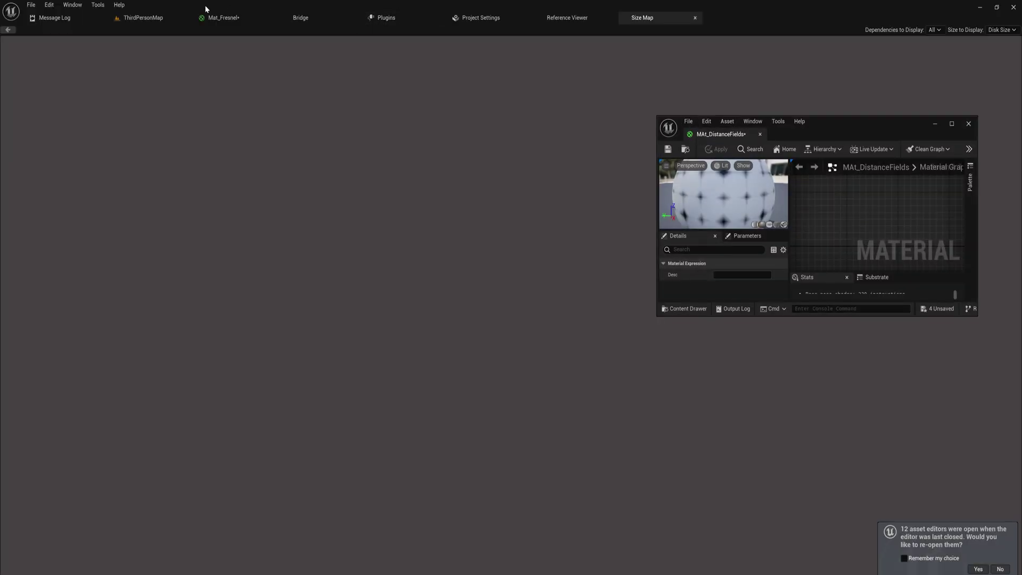
left_click(161, 19)
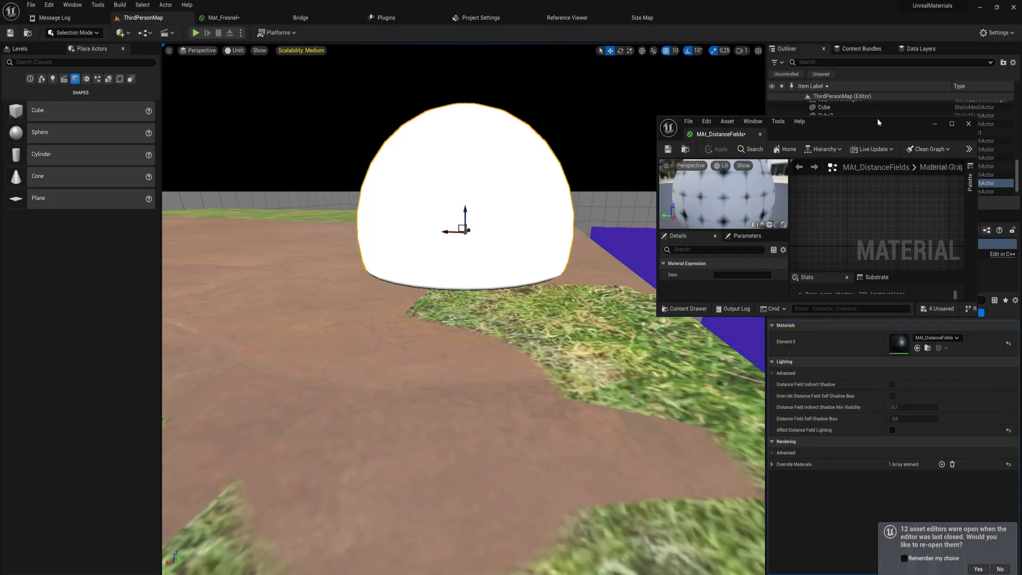
left_click_drag(878, 118, 822, 40)
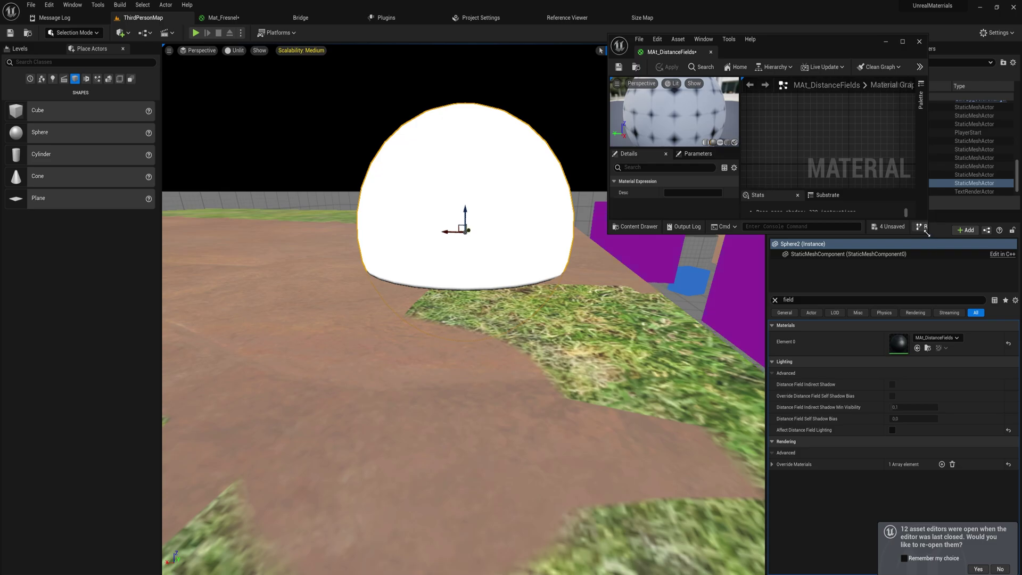
left_click_drag(927, 232, 991, 558)
Step: Move the DistanceToNearestSurface connection from Base Color to Emissive Color and apply the material
right_click_drag(892, 300, 884, 361)
left_click_drag(843, 293, 823, 240)
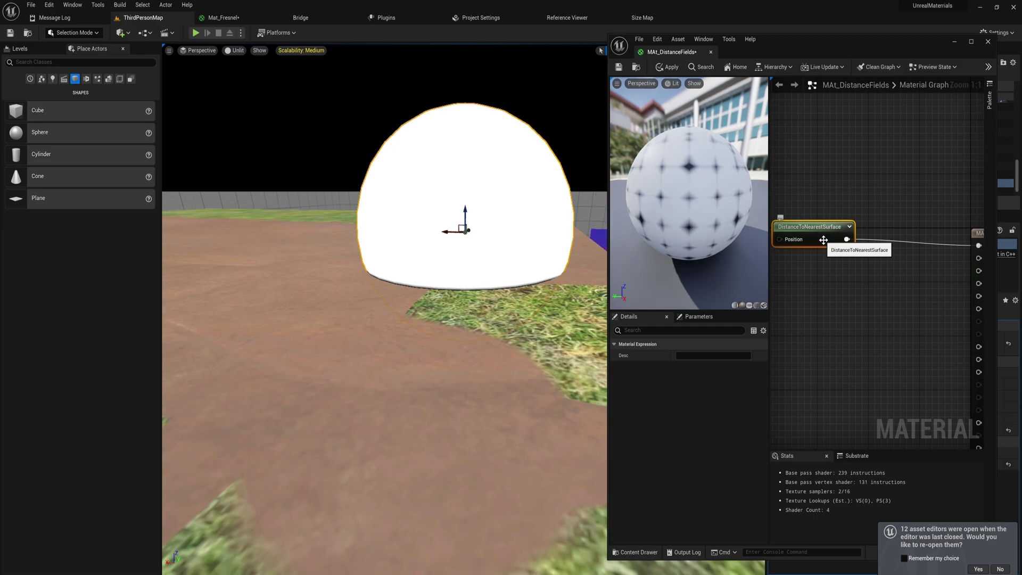
right_click_drag(849, 237, 825, 225)
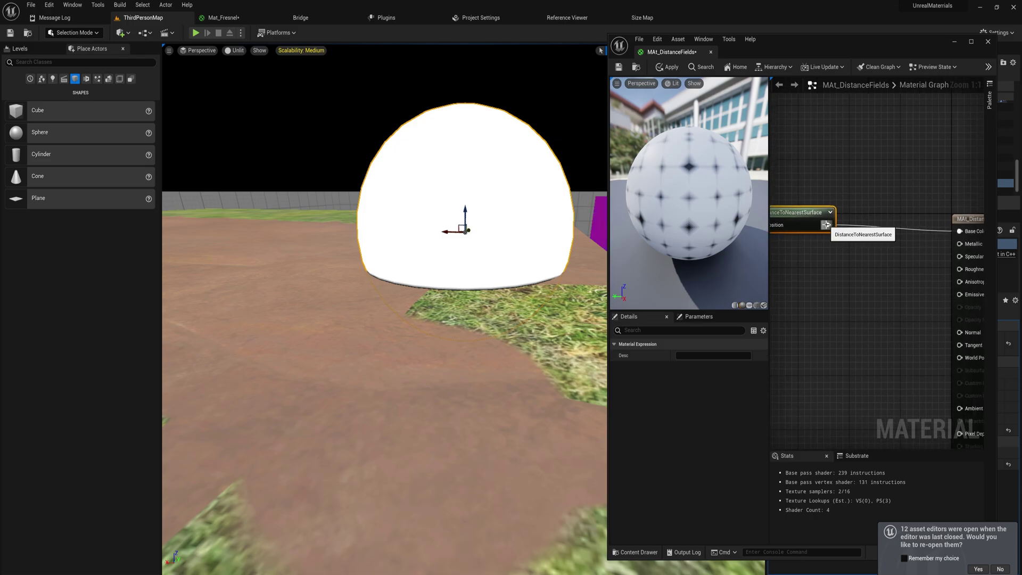
left_click_drag(956, 298, 958, 295)
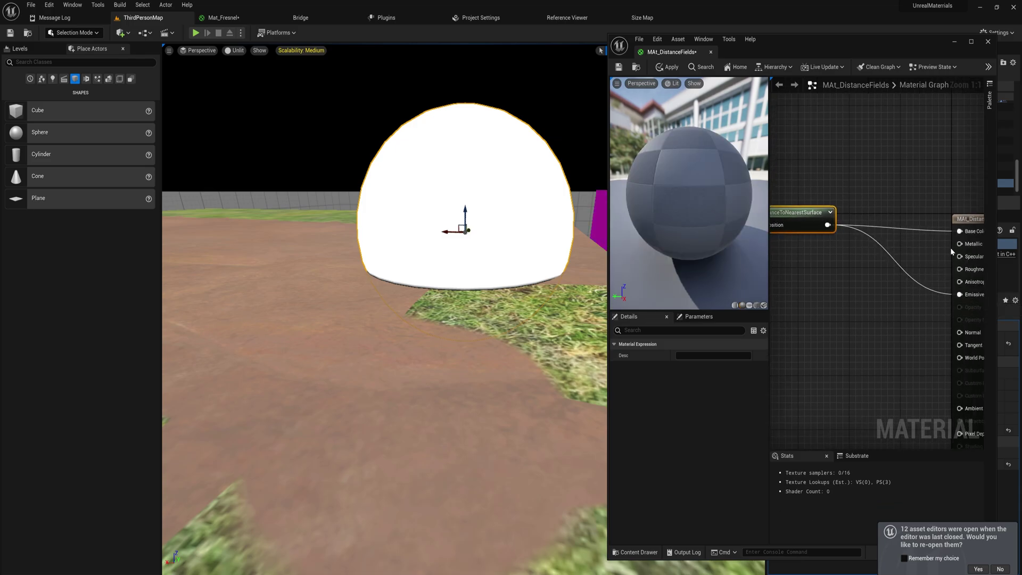
left_click(670, 67)
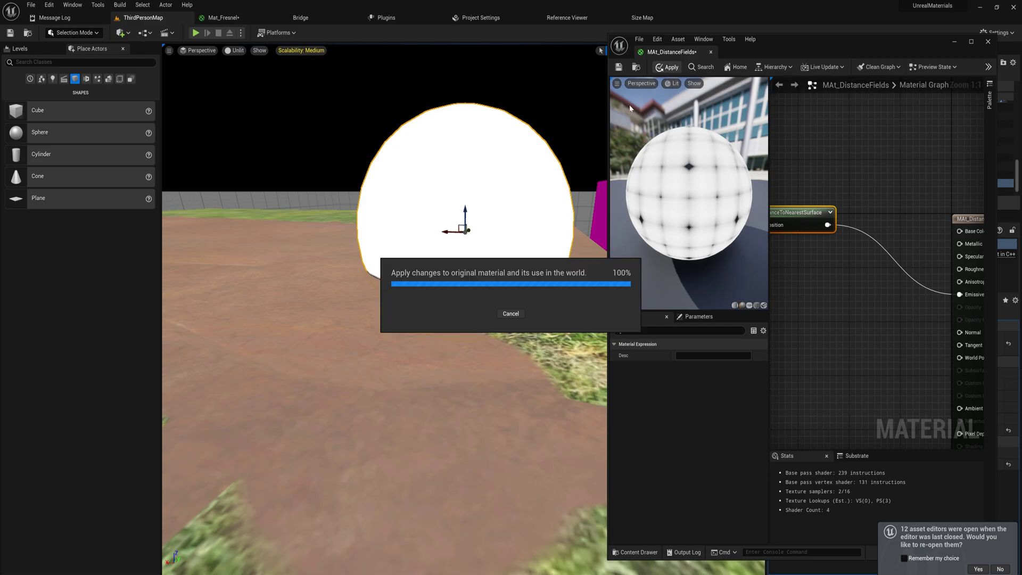
Step: Return the level viewport to Lit and raise the glowing sphere high above the block
left_click(237, 51)
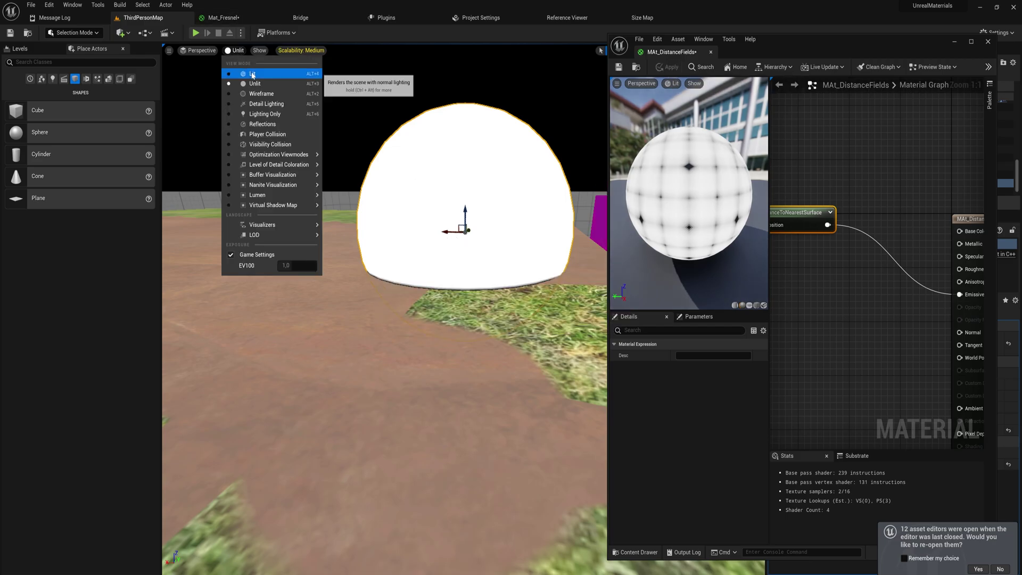
left_click(253, 75)
scroll(376, 187, "down", 3)
scroll(410, 243, "down", 10)
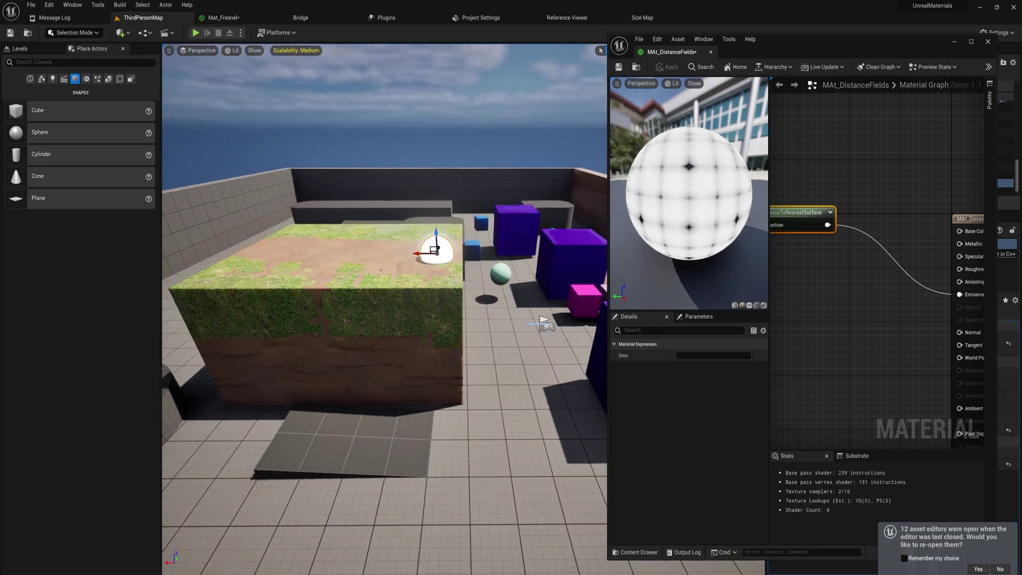
key("w")
right_click_drag(410, 243, 392, 222)
key("s")
left_click_drag(472, 300, 474, 57)
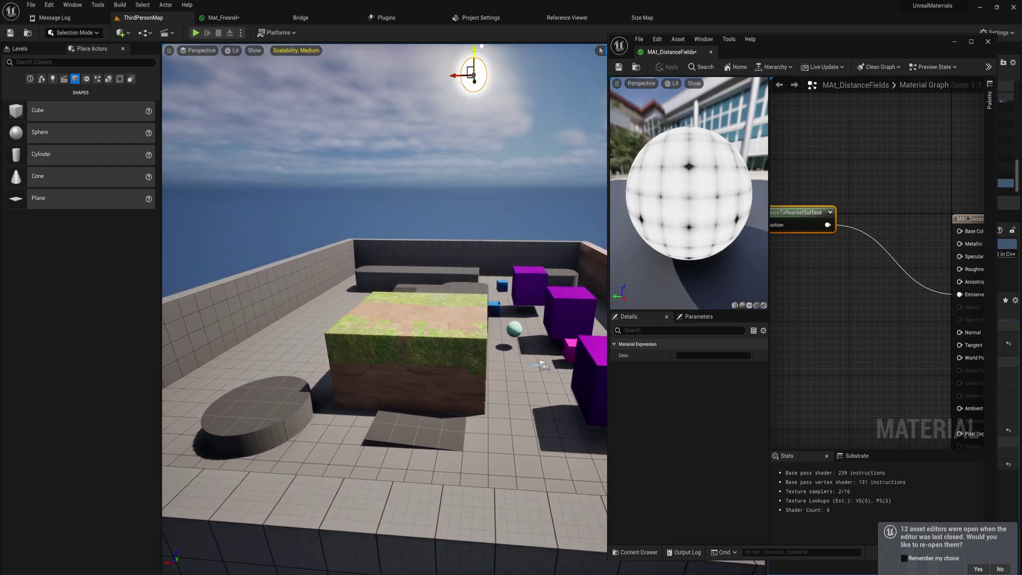
Step: Lower the sphere from high in the sky to just above the block's dirt surface
right_click_drag(497, 88, 446, 170)
left_click_drag(443, 233, 430, 538)
right_click_drag(430, 537, 458, 574)
key("w")
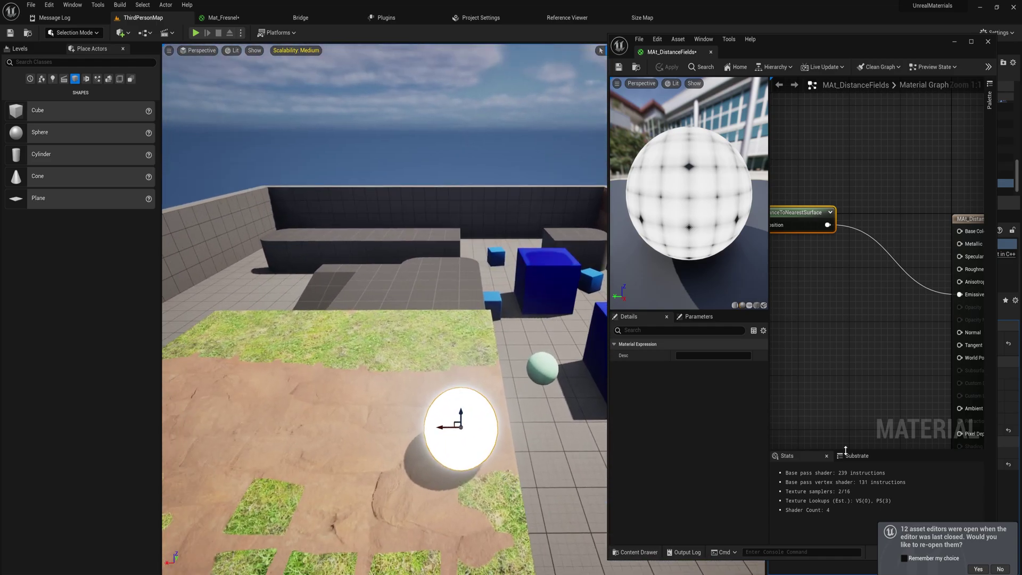
Step: Disconnect DistanceToNearestSurface from Emissive Color and move the node farther away from the material output node
left_click(960, 294, "alt")
left_click_drag(829, 225, 965, 234)
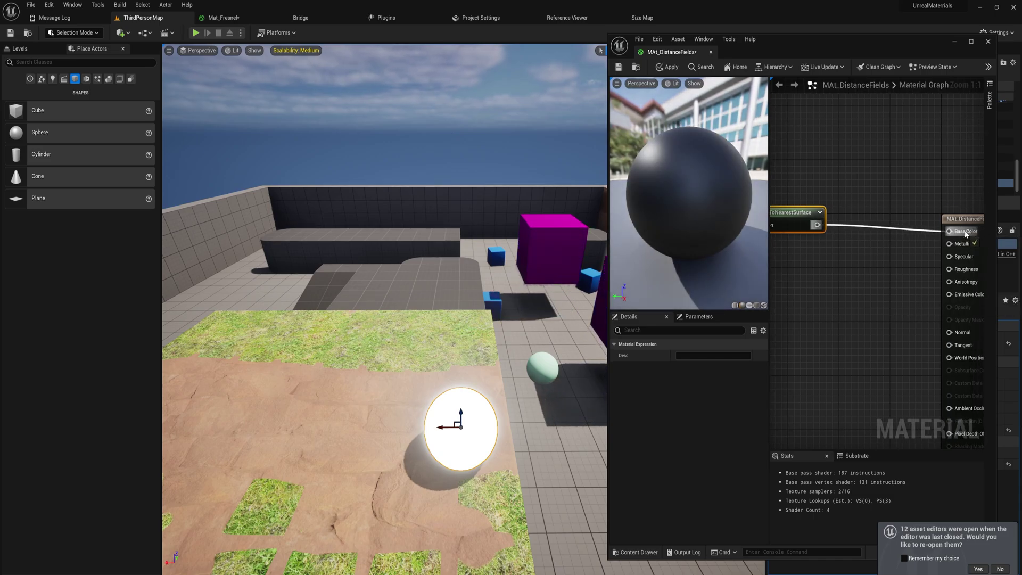
left_click_drag(868, 237, 869, 238)
right_click_drag(826, 225, 932, 214)
left_click_drag(917, 209, 853, 230)
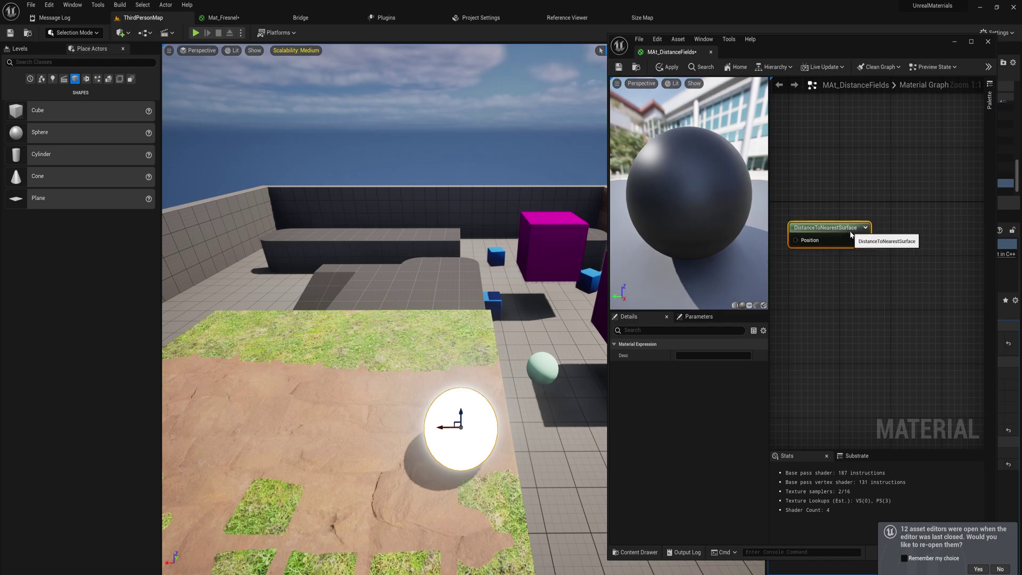
right_click_drag(929, 227, 893, 229)
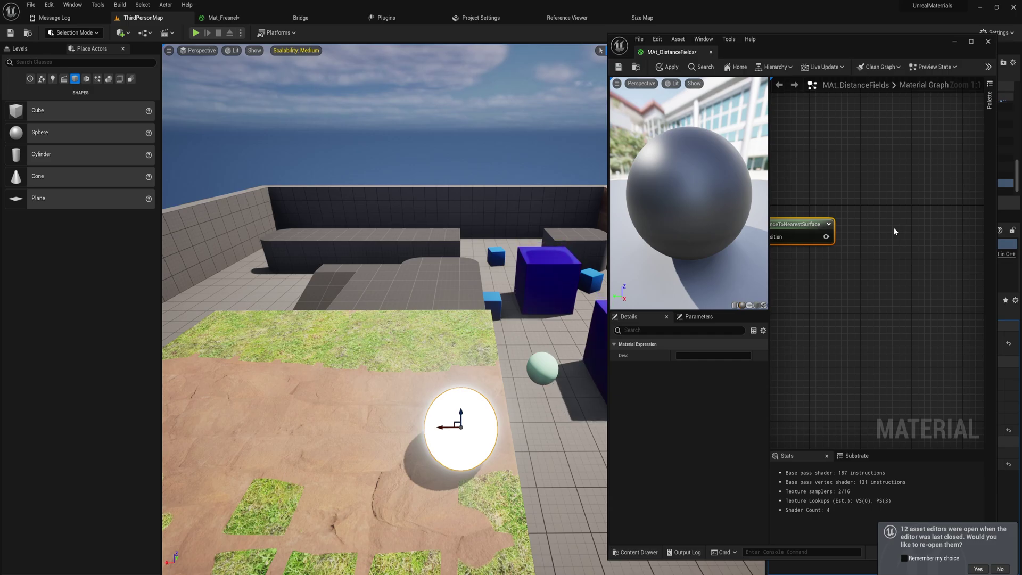
right_click_drag(893, 227, 864, 213)
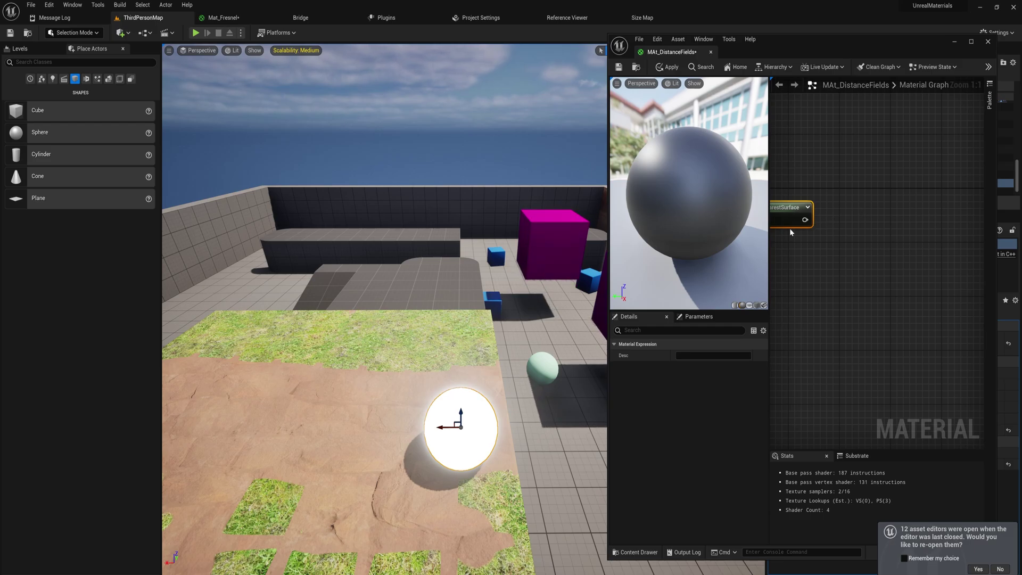
Step: Widen the material editor window and add a Divide node fed by DistanceToNearestSurface, with its B value set to 500
left_click_drag(606, 231, 537, 231)
right_click_drag(770, 229, 799, 226)
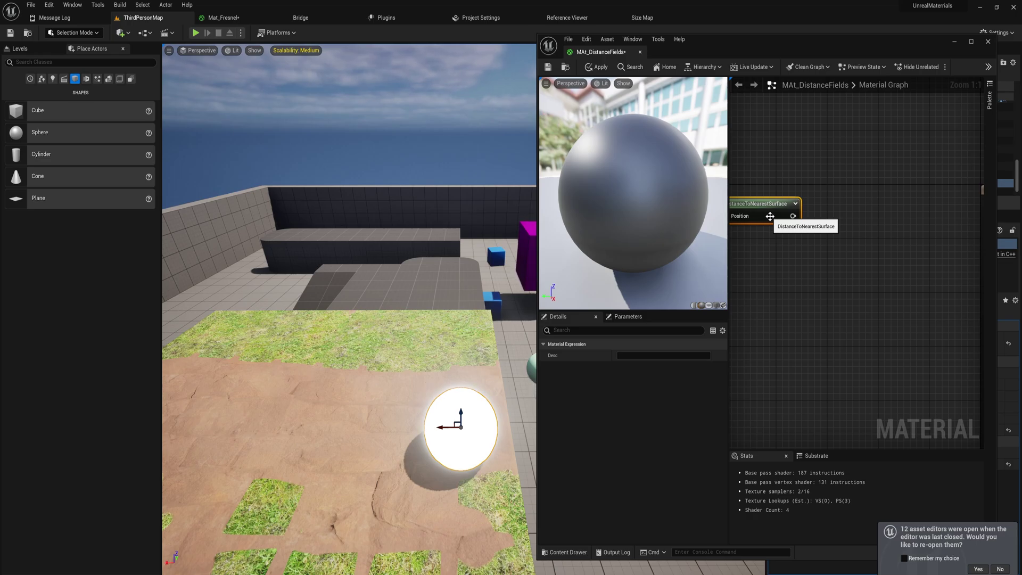
right_click_drag(833, 213, 777, 195)
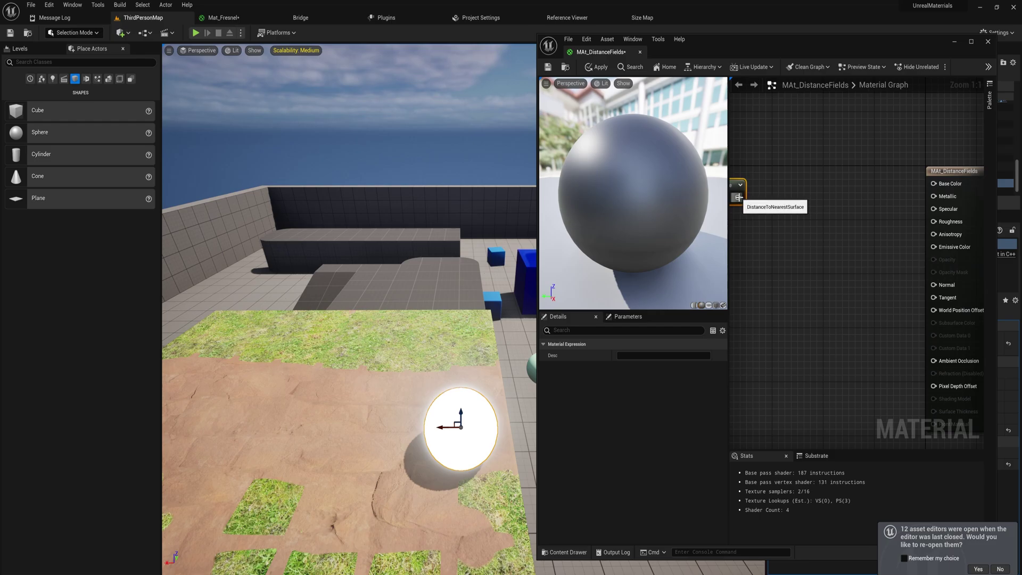
left_click_drag(739, 197, 768, 209)
type("/")
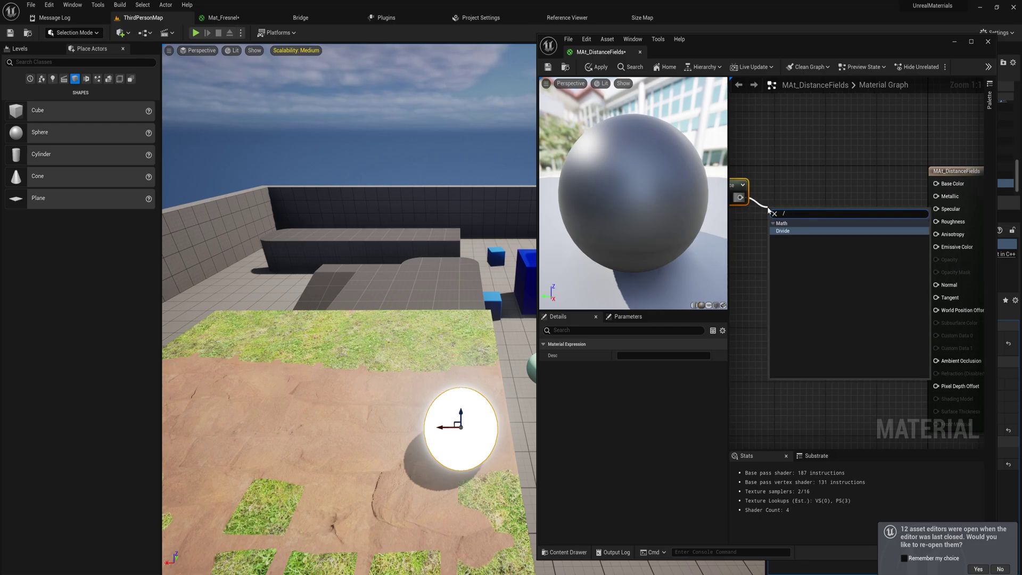
key("Return")
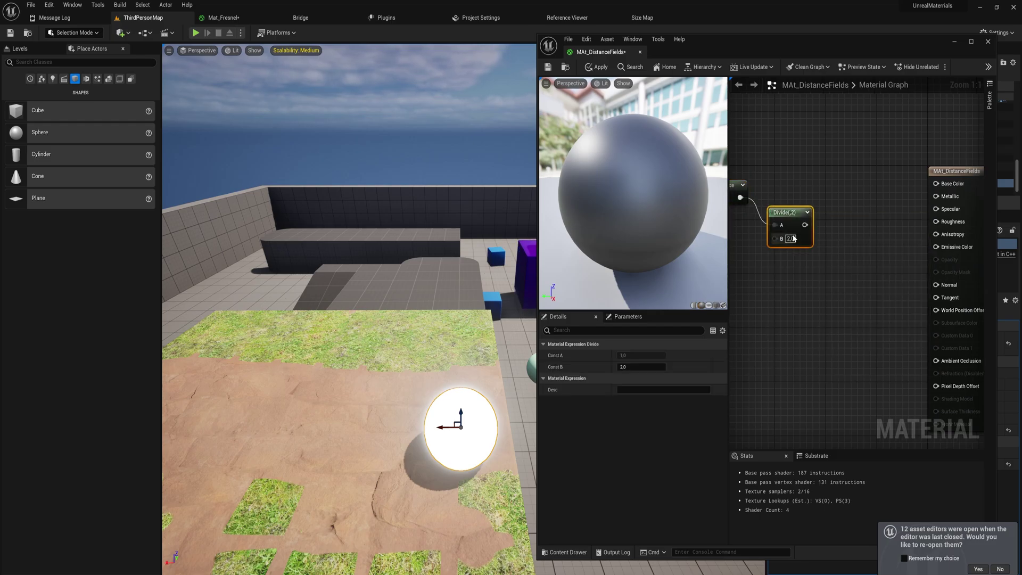
type("500")
key("Return")
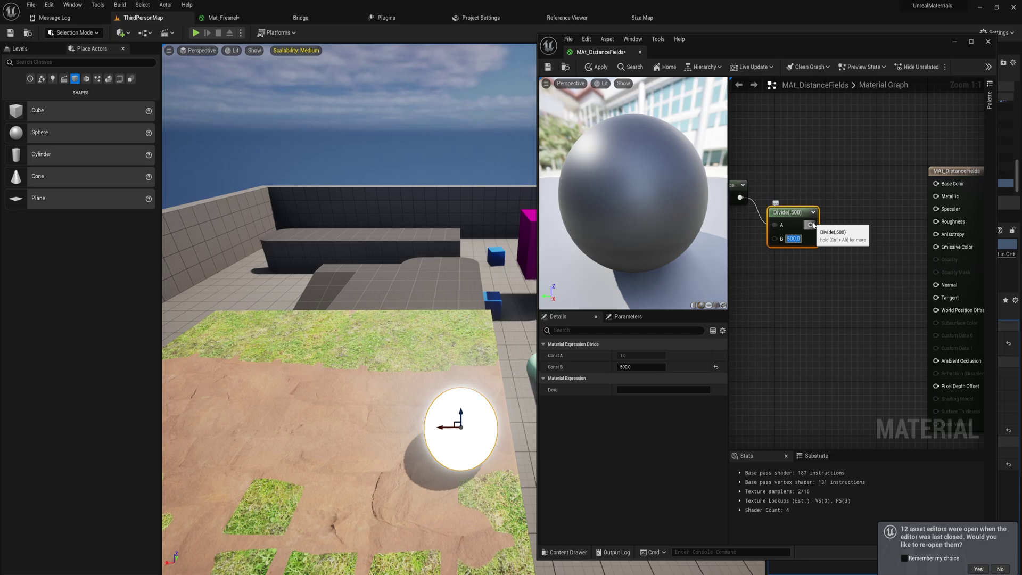
Step: Connect the Divide output to Base Color, apply the material, and view the sphere up close in the level
left_click_drag(810, 225, 950, 188)
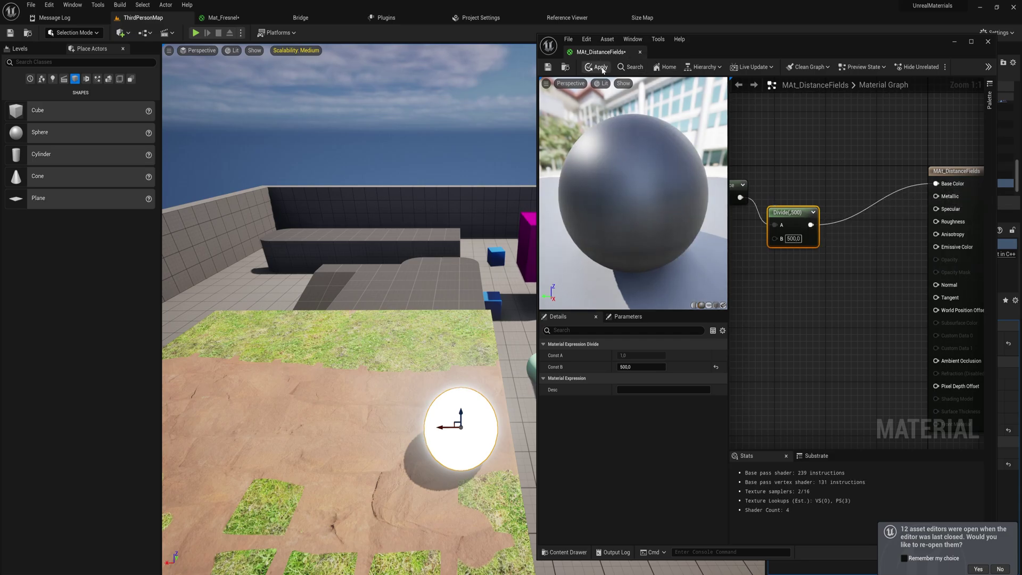
left_click(600, 67)
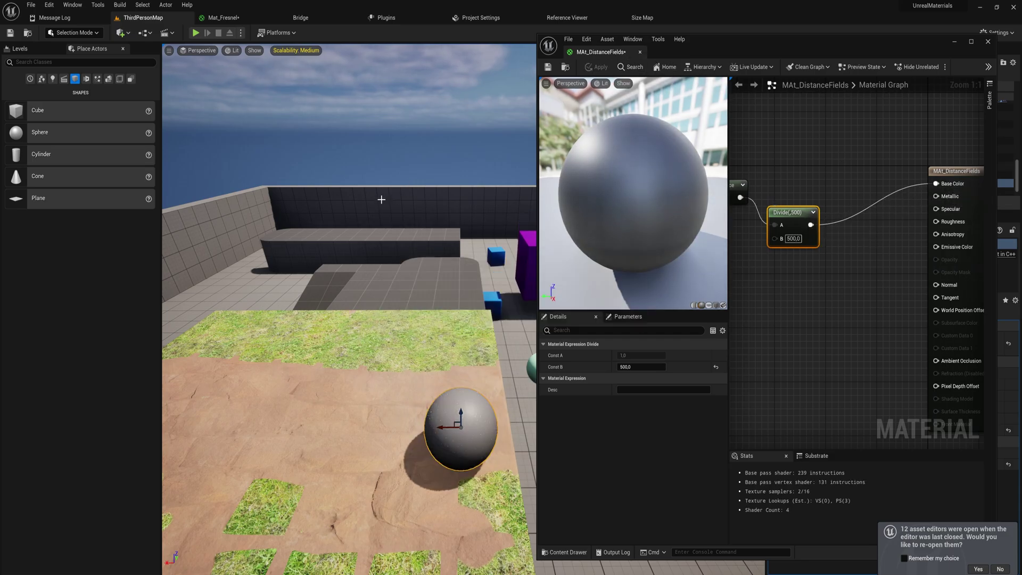
key("f")
right_click_drag(349, 287, 217, 4)
key("w")
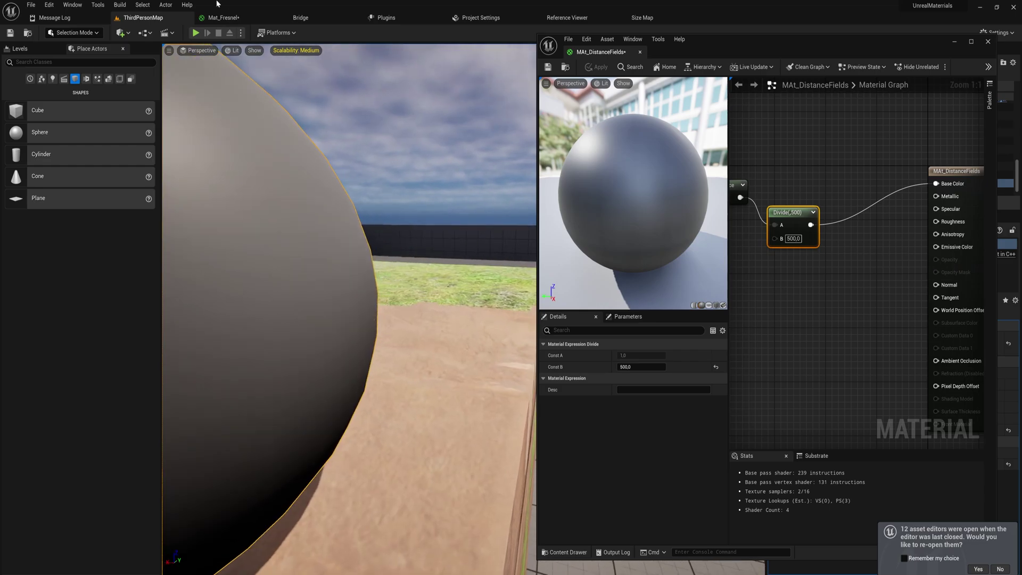
Step: Switch the level viewport to Unlit and lower the sphere until its underside intersects the block
left_click(236, 51)
left_click(251, 83)
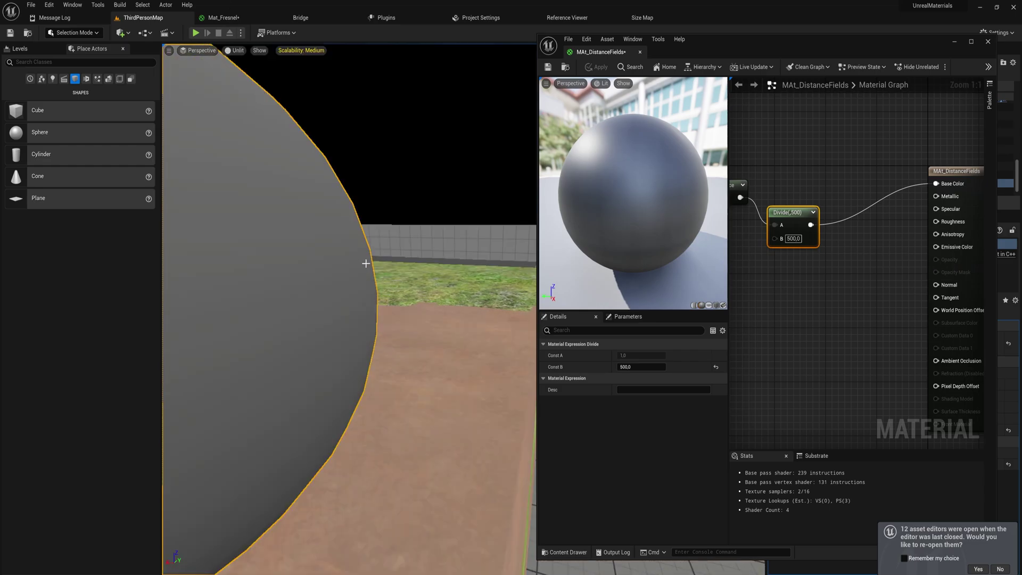
scroll(365, 257, "down", 5)
right_click_drag(349, 287, 346, 314)
key("w")
scroll(388, 413, "down", 3)
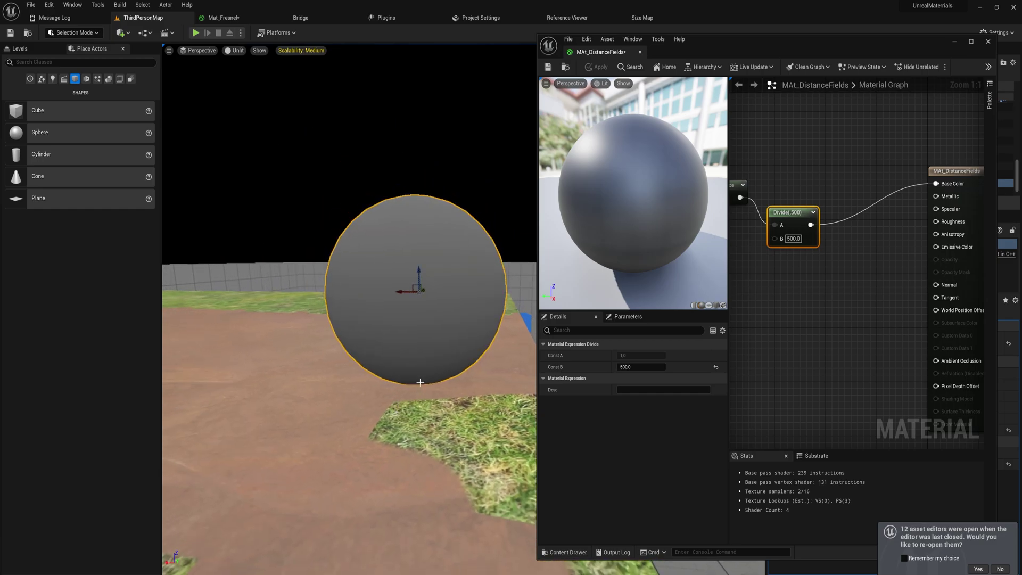
scroll(420, 382, "down", 5)
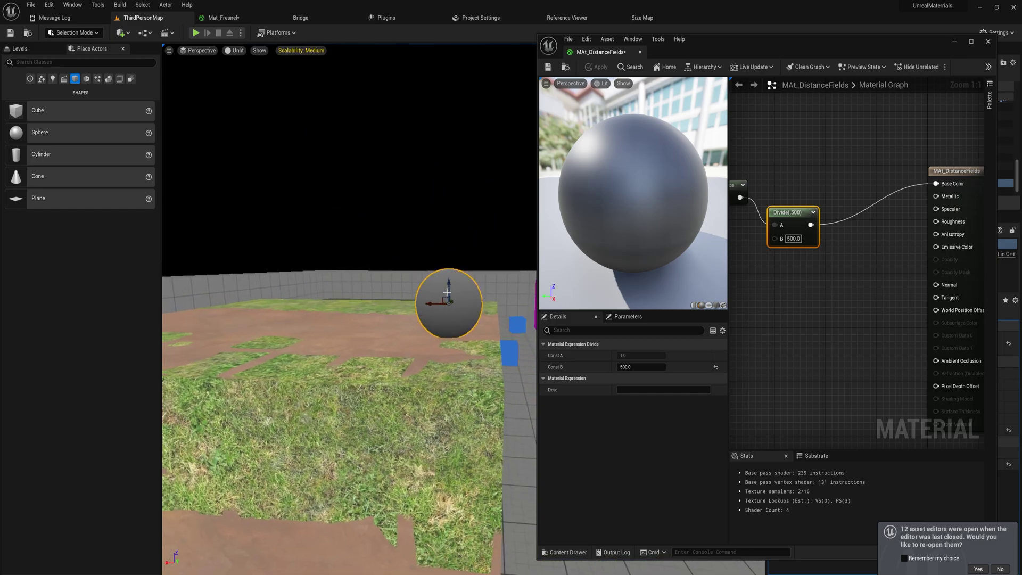
left_click_drag(447, 292, 476, 292)
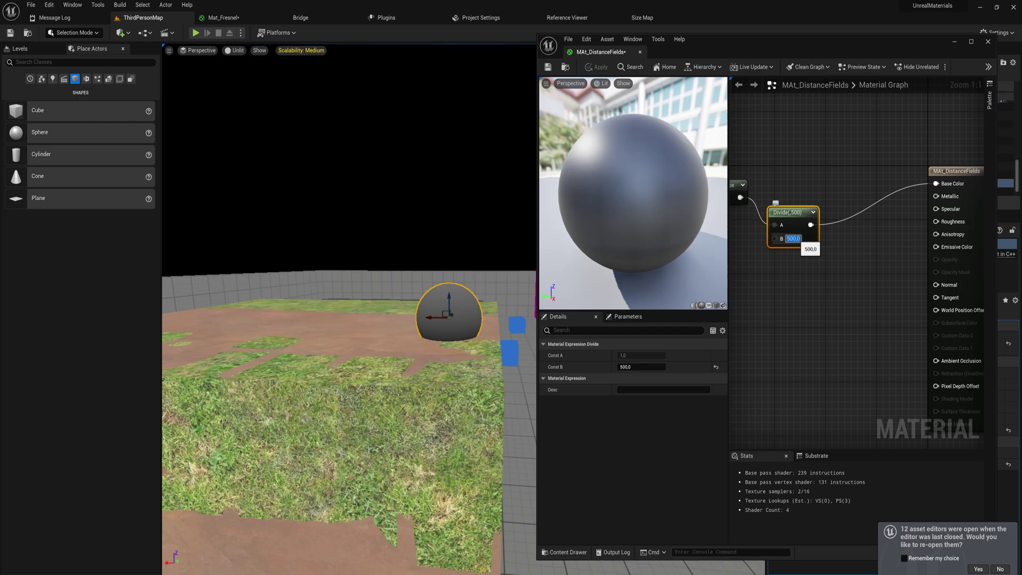
Step: Set the Divide node's B value to 100 and apply the material
type("100")
key("Return")
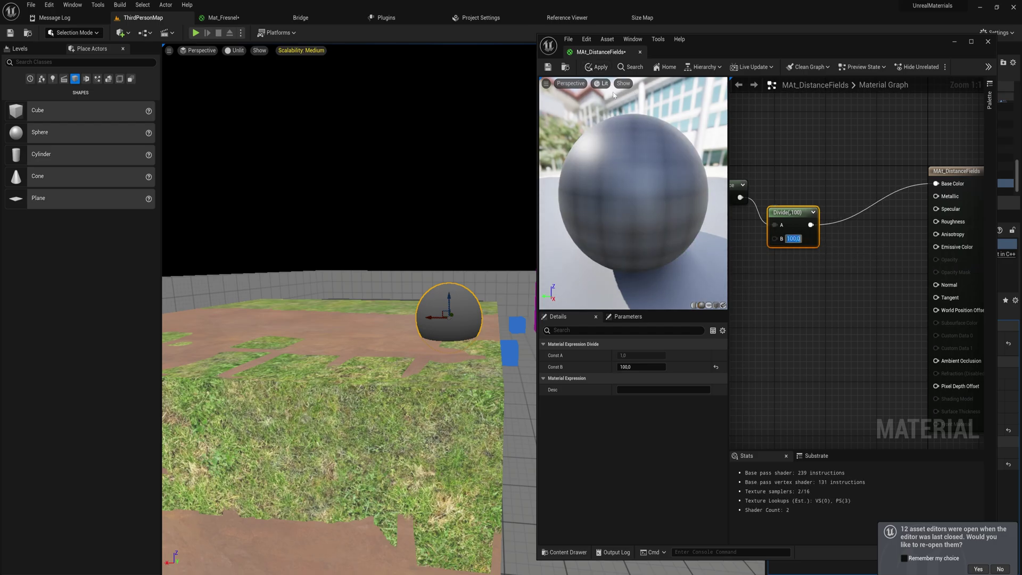
left_click(600, 68)
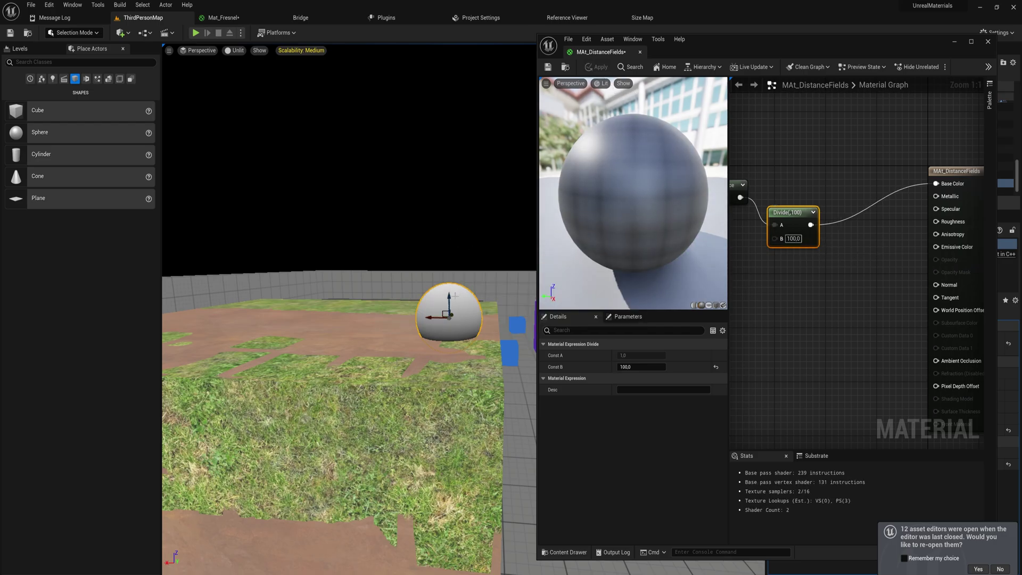
Step: Raise the sphere slightly and slide it along to the corner edge of the grass block
left_click_drag(448, 296, 459, 276)
right_click_drag(459, 276, 519, 309)
right_click_drag(421, 278, 397, 276)
left_click_drag(298, 220, 356, 242)
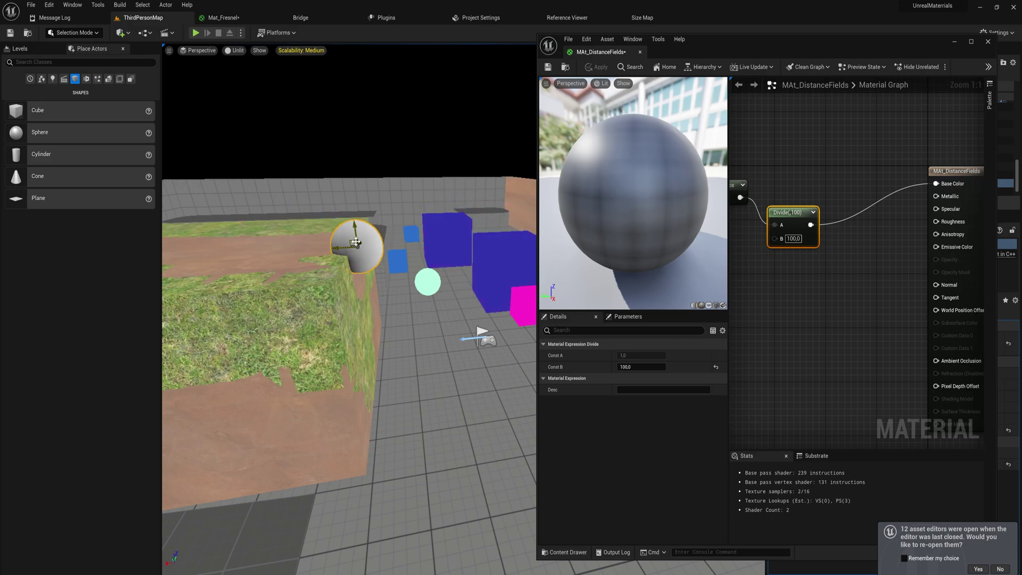
right_click_drag(314, 288, 325, 321)
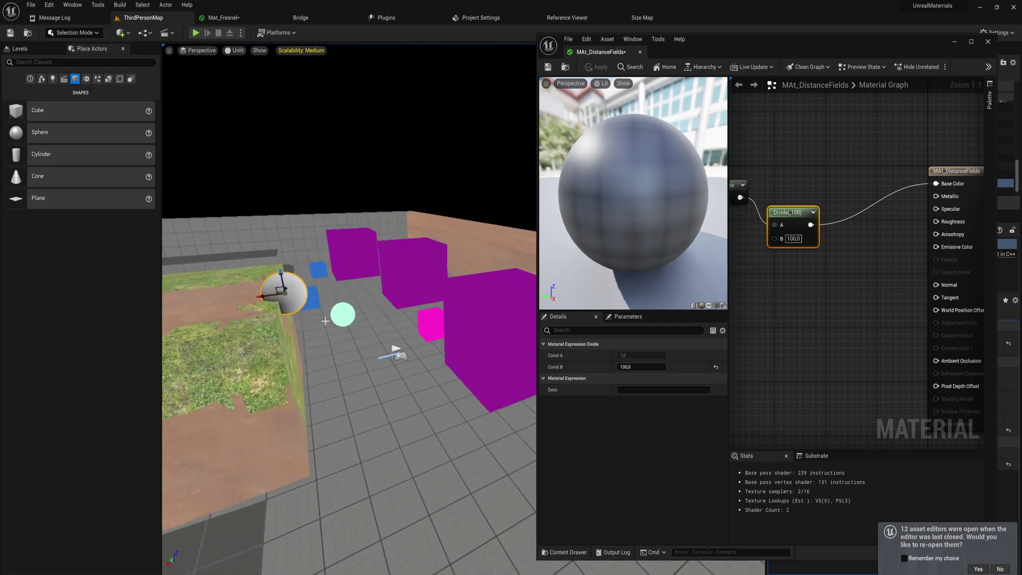
Step: Move the sphere off the grass block and across to the large colour-changing blocks so it intersects one of them
left_click_drag(273, 294, 297, 291)
right_click_drag(421, 288, 470, 292)
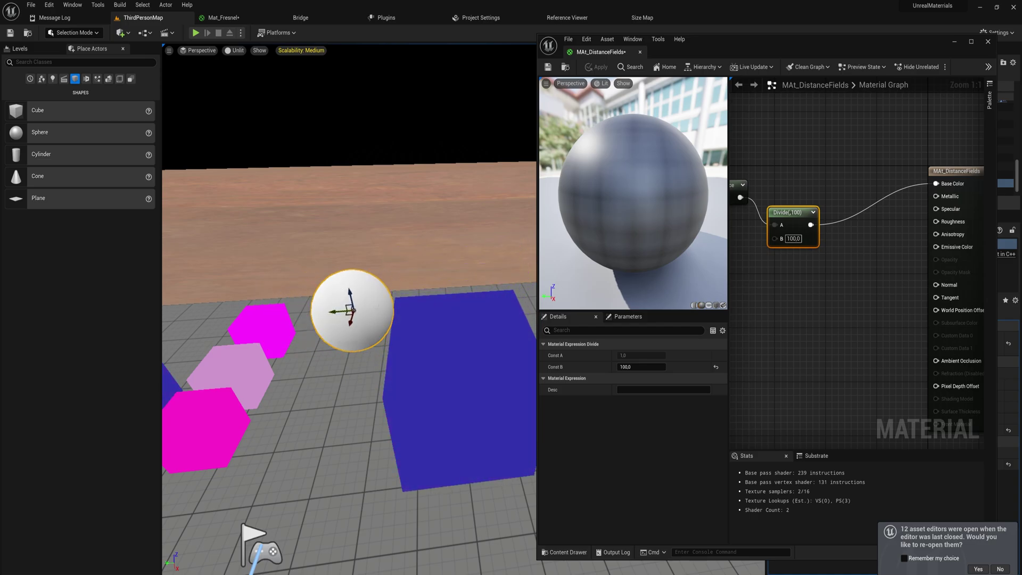
right_click_drag(372, 298, 420, 253)
right_click_drag(298, 302, 268, 304)
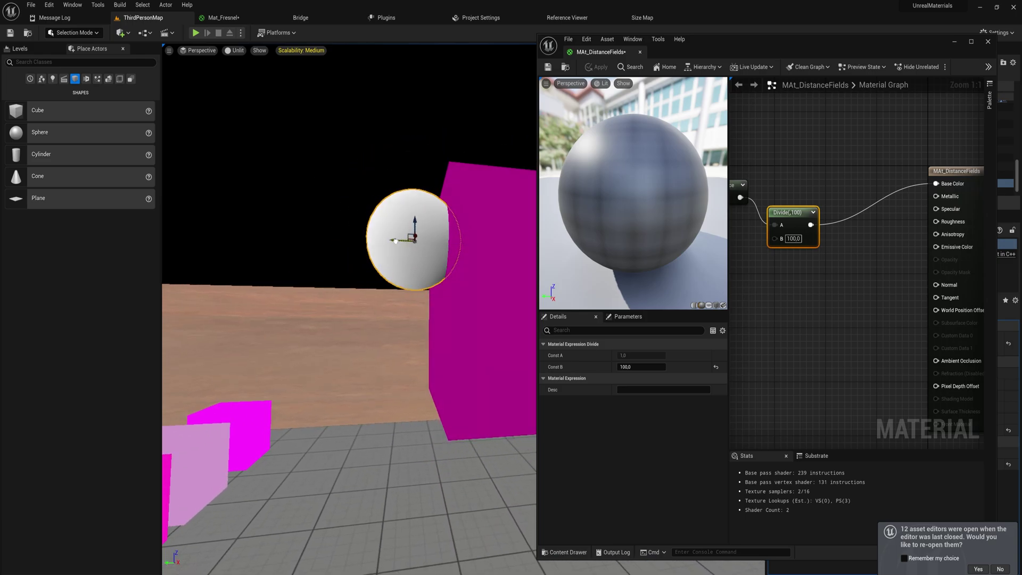
Step: Select the moving colour-changing block beside the sphere and examine the sphere's shading from different angles
left_click(473, 292)
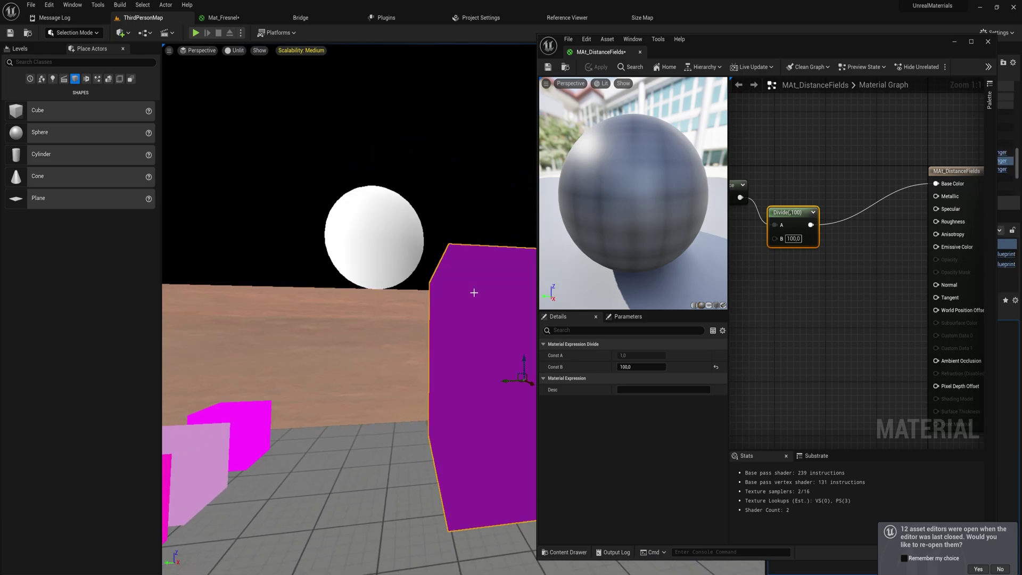
mouse_move(461, 290)
right_mouse_down()
mouse_move(464, 372)
mouse_move(463, 323)
mouse_move(441, 301)
mouse_move(468, 293)
mouse_move(461, 285)
right_mouse_up()
key("s")
key("d")
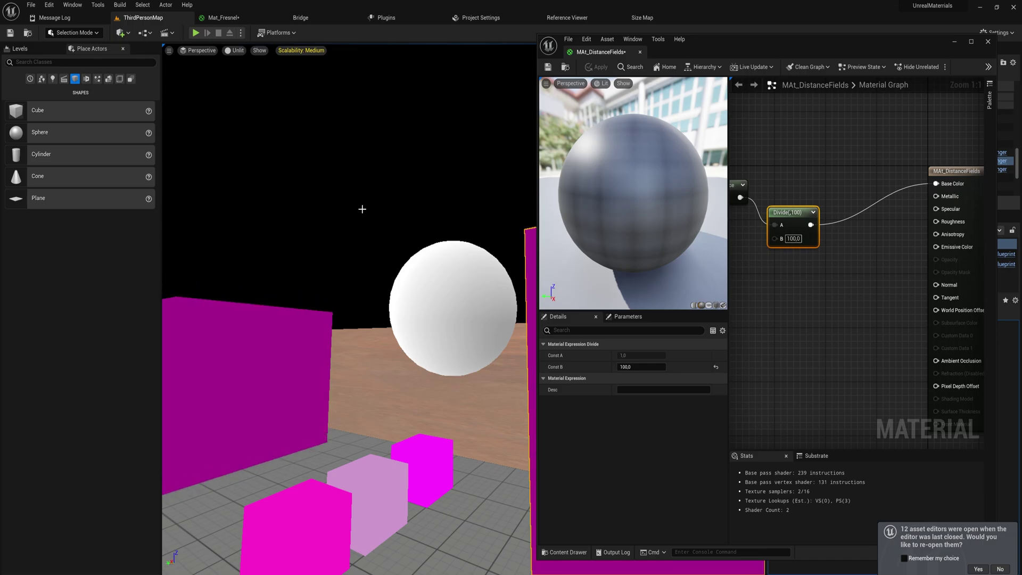
right_click_drag(362, 209, 365, 211)
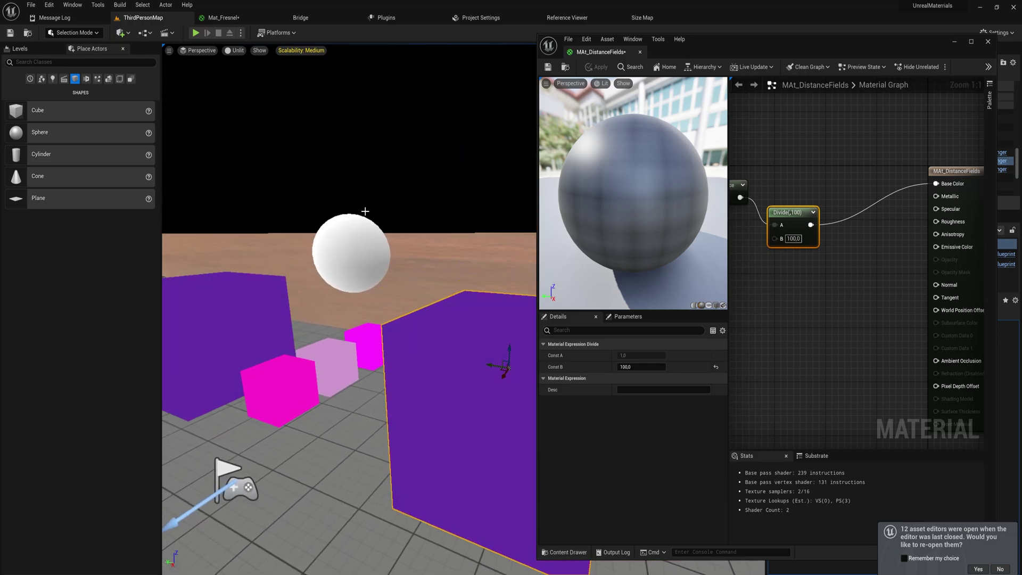
Step: Show the Mesh DistanceFields visualization in the level viewport and look over the scene
left_click(259, 50)
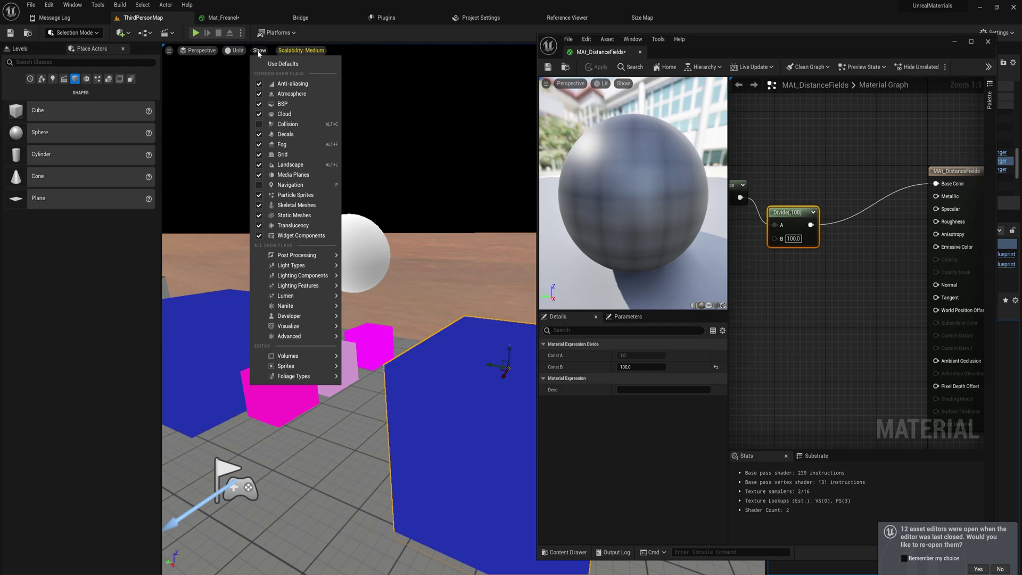
mouse_move(312, 270)
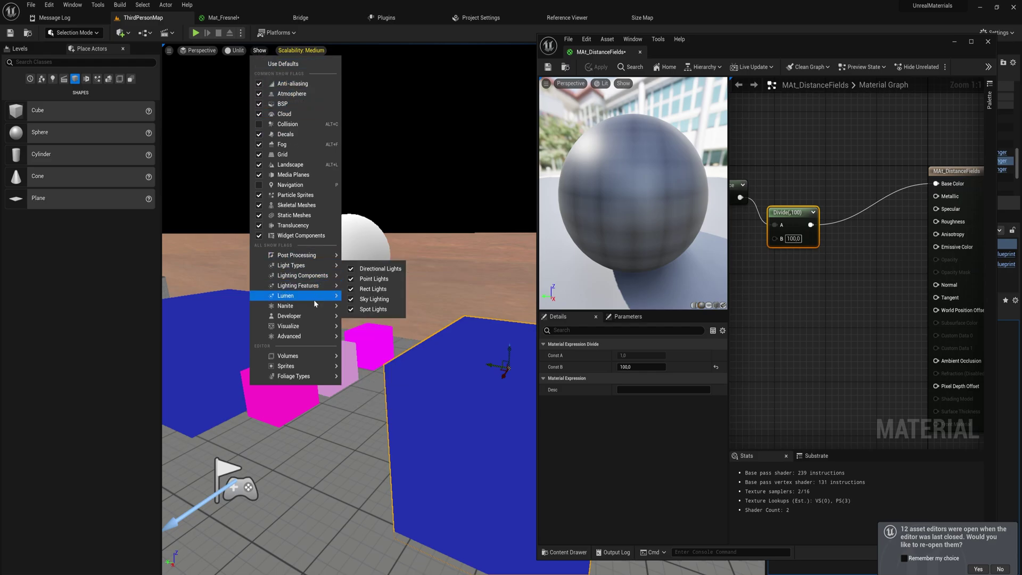
mouse_move(310, 326)
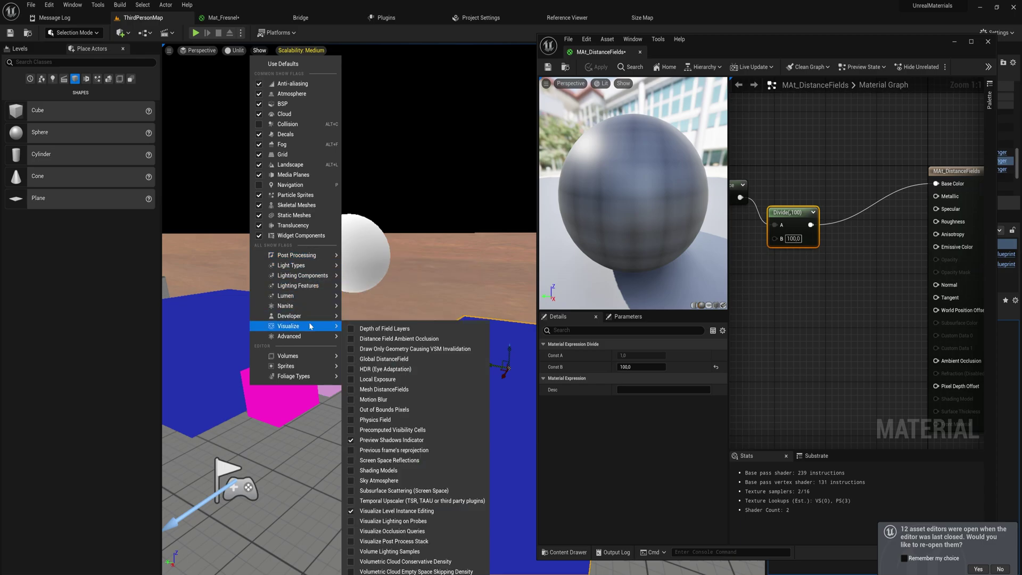
left_click(355, 389)
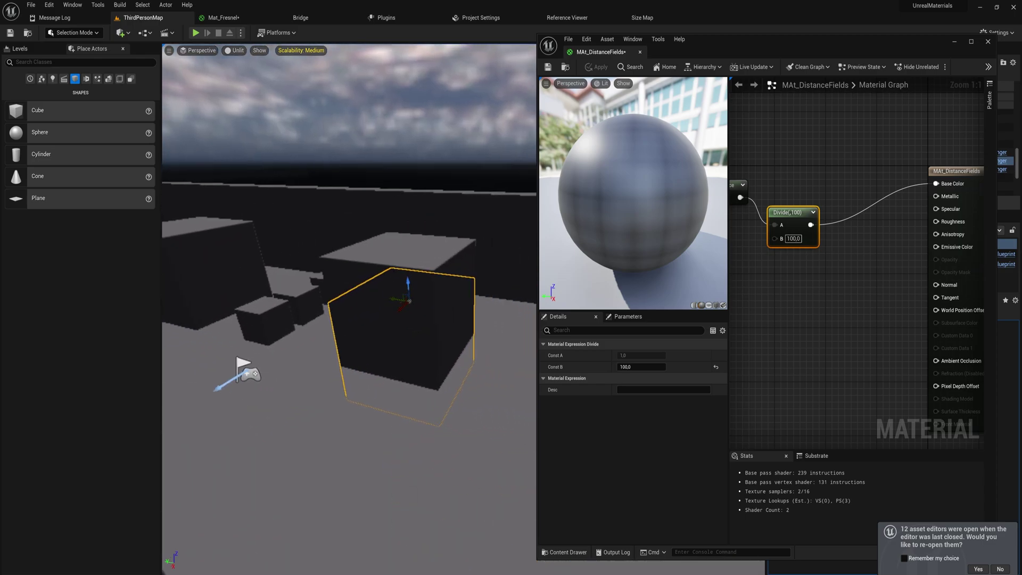
mouse_move(392, 304)
right_mouse_down()
mouse_move(386, 298)
mouse_move(392, 304)
right_mouse_up()
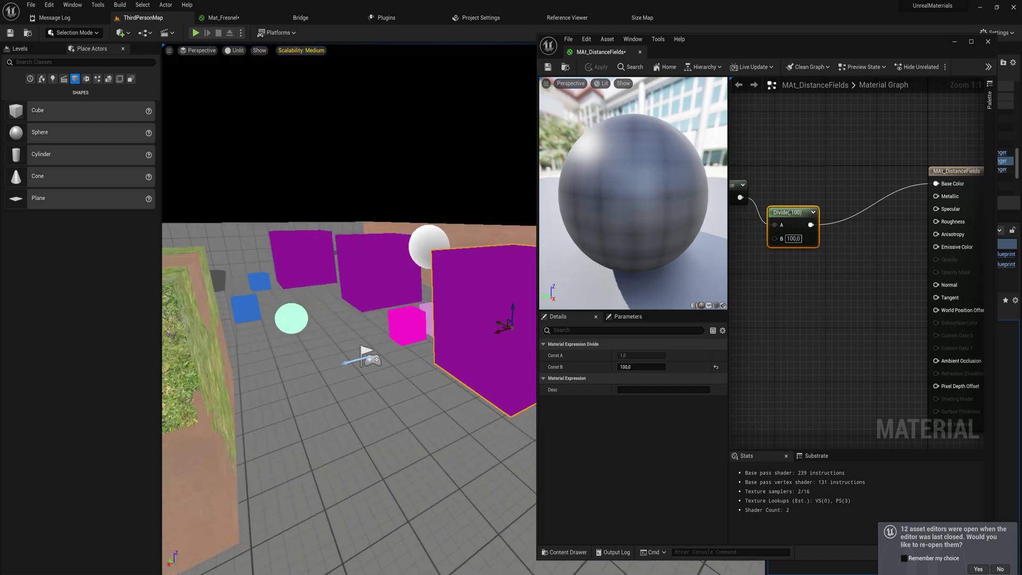
Step: Examine the sphere near the colour-changing blocks from several viewpoints and bring the open floor beside the grass block into view
key("s")
right_click_drag(427, 260, 427, 261)
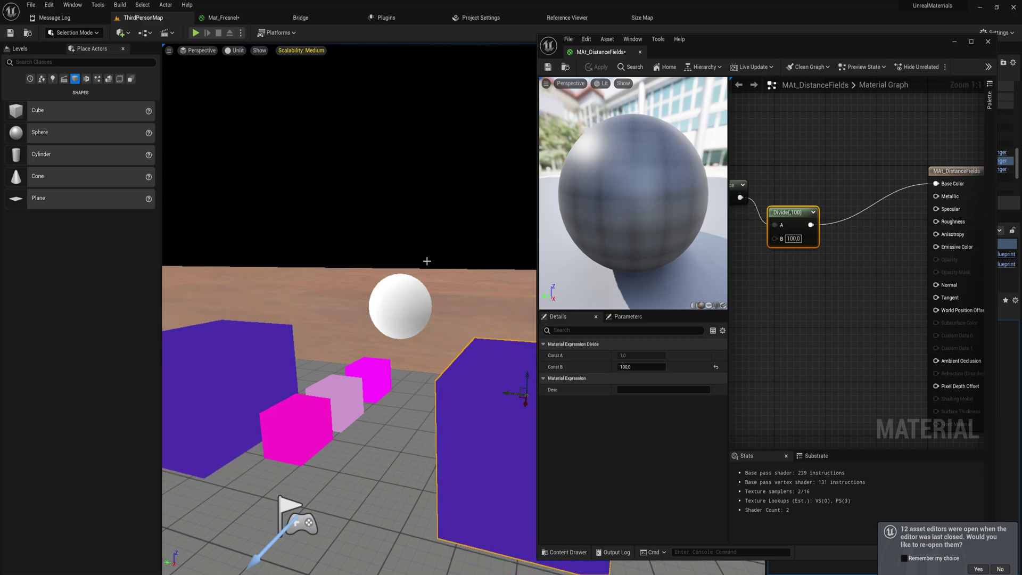
right_click_drag(427, 261, 431, 286)
key("w")
key("s")
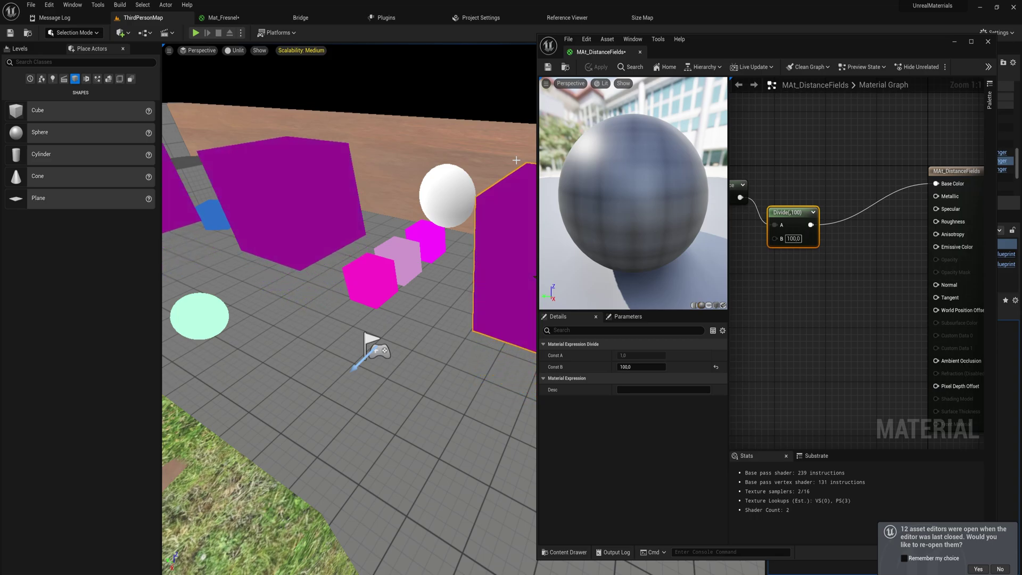
right_click_drag(388, 280, 282, 317)
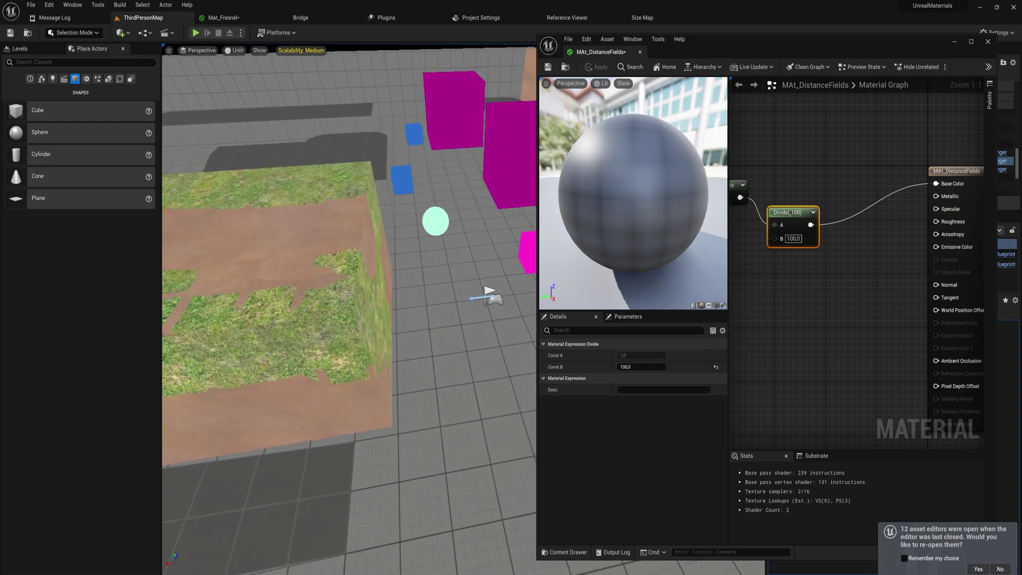
Step: Place a Cube shape on the open floor beside the grass block
right_click(415, 303)
left_click(53, 79)
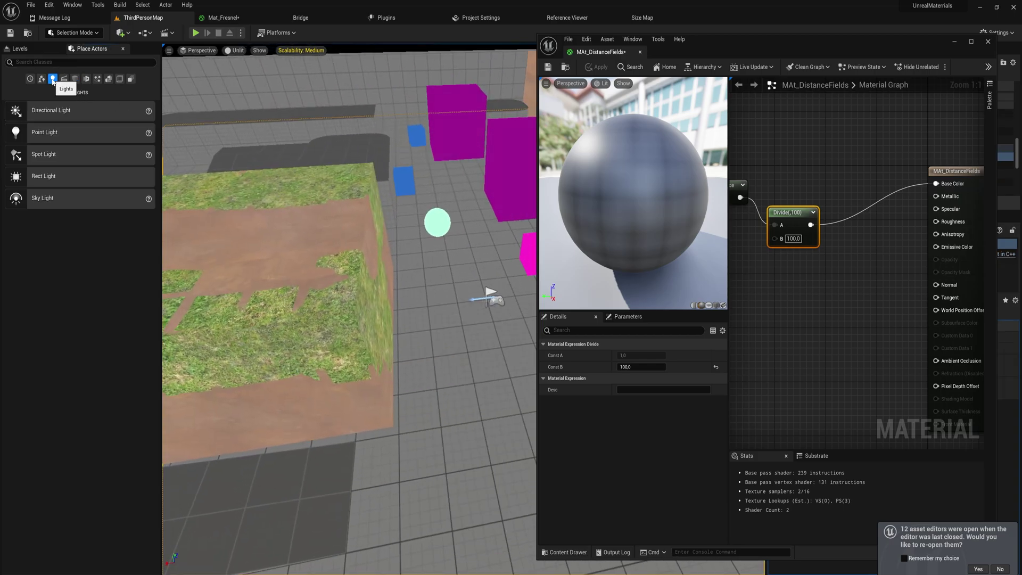
left_click(75, 80)
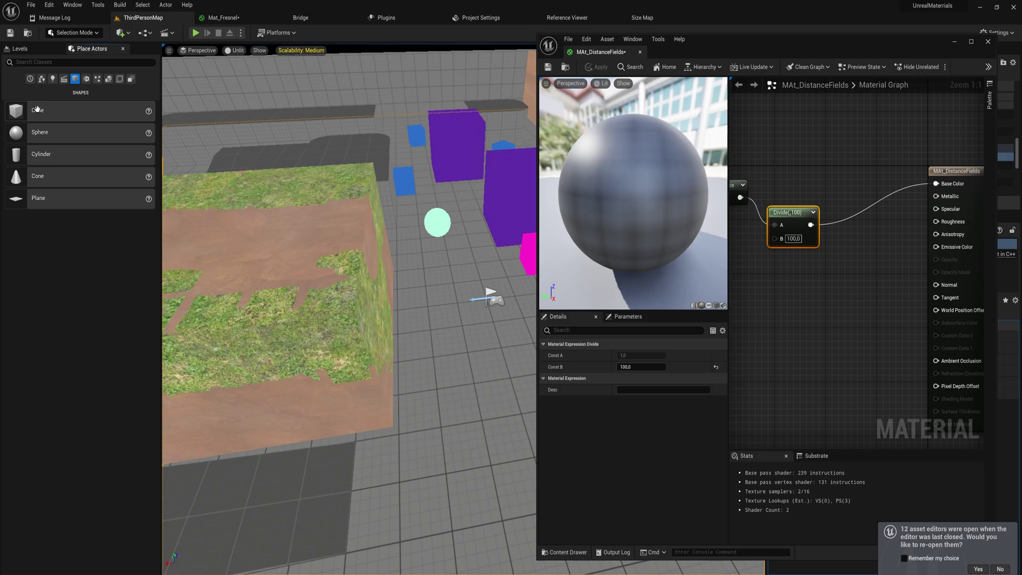
left_click_drag(413, 289, 441, 325)
right_click_drag(432, 324, 471, 362)
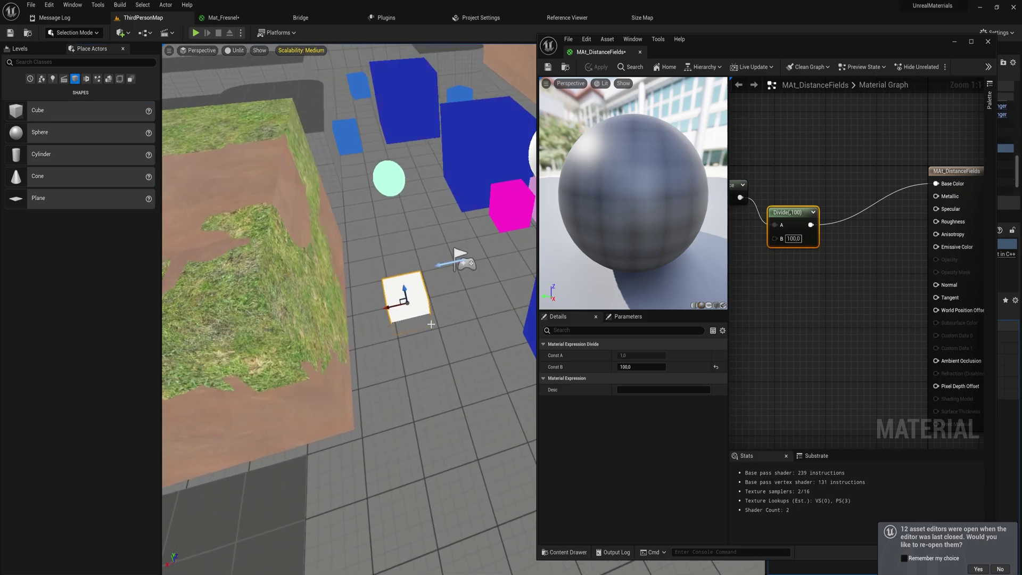
Step: Scale the new cube up into a long, tall wall that cuts through the grass block and reaches the sphere
key("r")
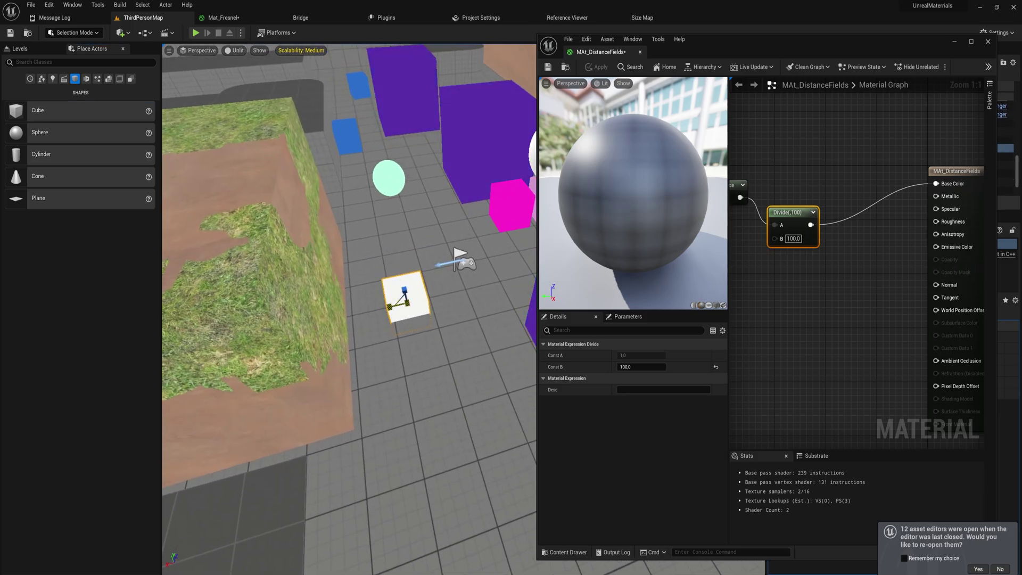
left_click_drag(397, 305, 340, 261)
right_click_drag(402, 281, 390, 239)
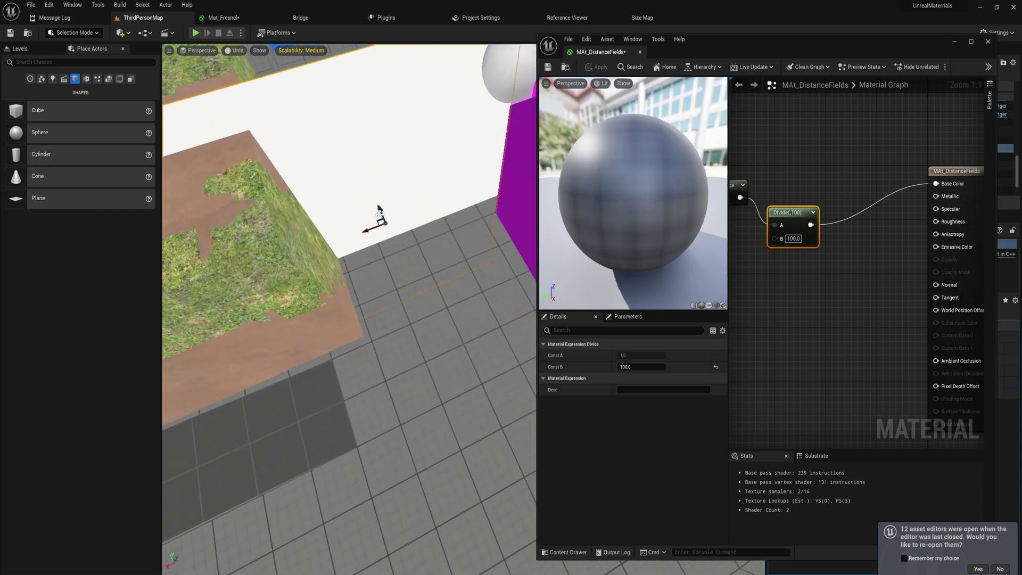
left_click_drag(380, 214, 365, 173)
right_click_drag(365, 172, 356, 142)
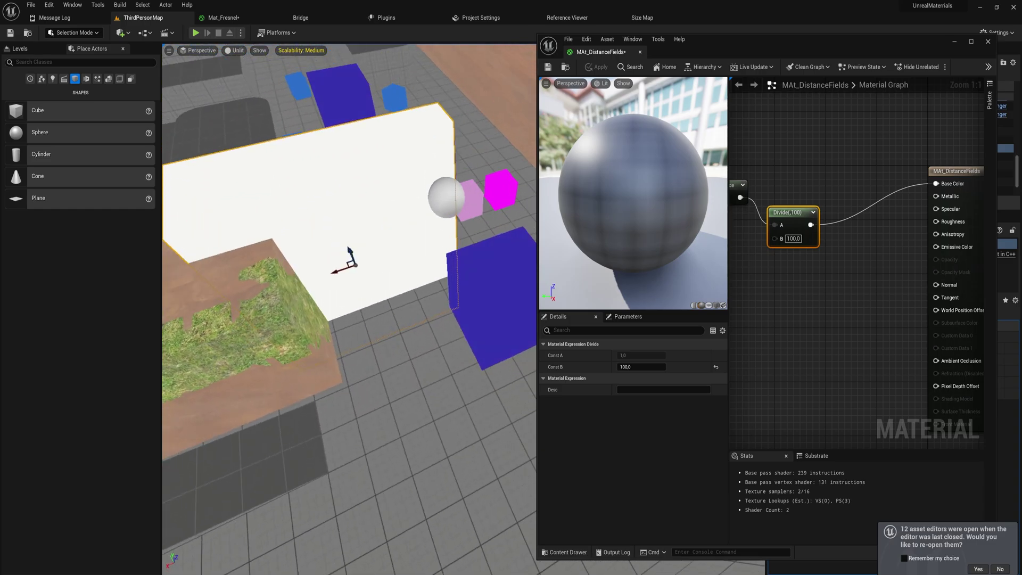
right_click_drag(375, 286, 359, 246)
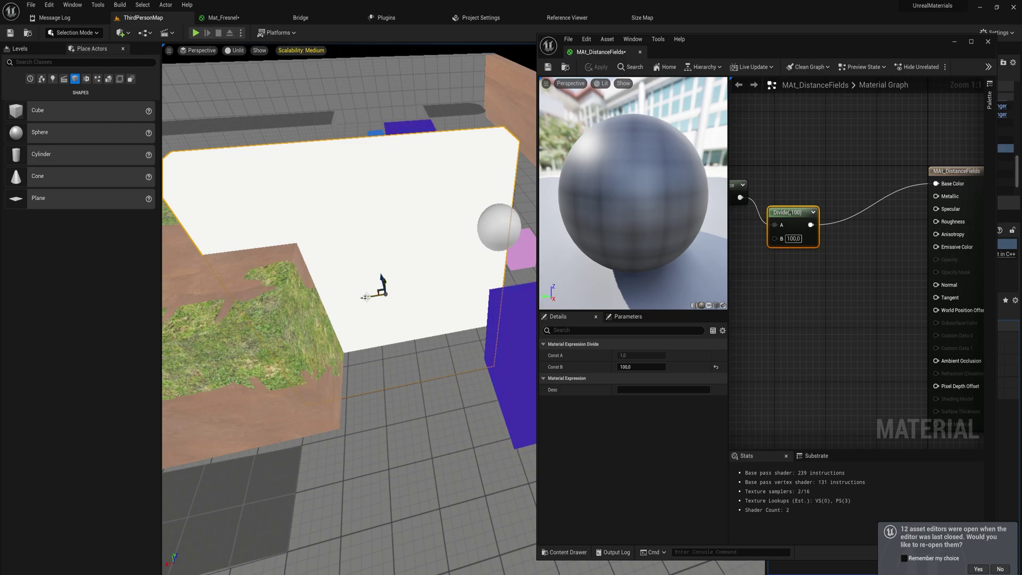
right_click_drag(365, 296, 403, 284)
Step: Assign the MAt_DistanceFields material to the wall-shaped cube
key("ctrl+space")
mouse_move(459, 378)
left_mouse_down()
mouse_move(427, 221)
mouse_move(403, 182)
mouse_move(455, 392)
left_mouse_up()
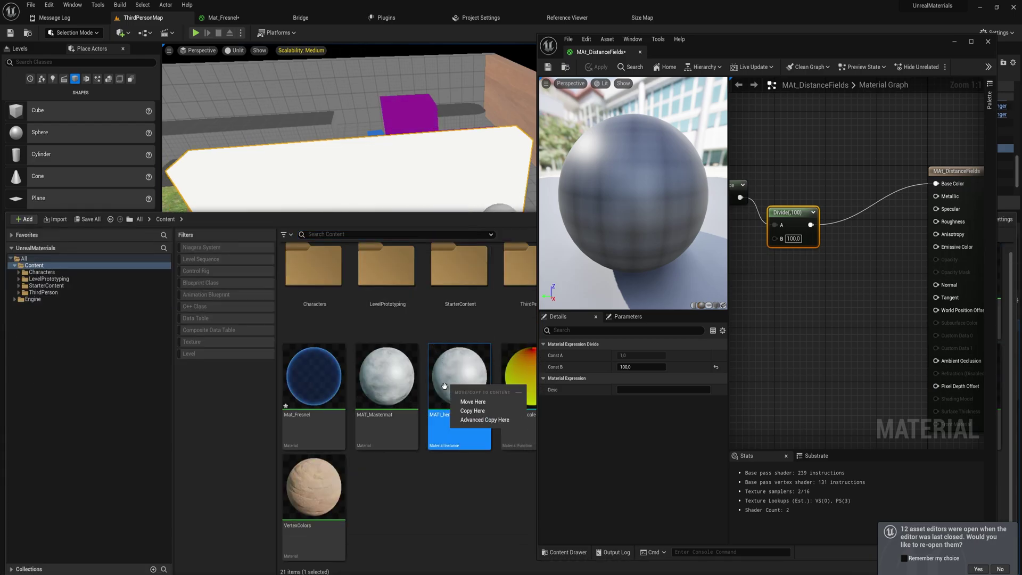
left_click(391, 493)
mouse_move(463, 319)
right_mouse_down()
mouse_move(421, 338)
mouse_move(511, 325)
mouse_move(404, 319)
mouse_move(425, 323)
mouse_move(417, 319)
right_mouse_up()
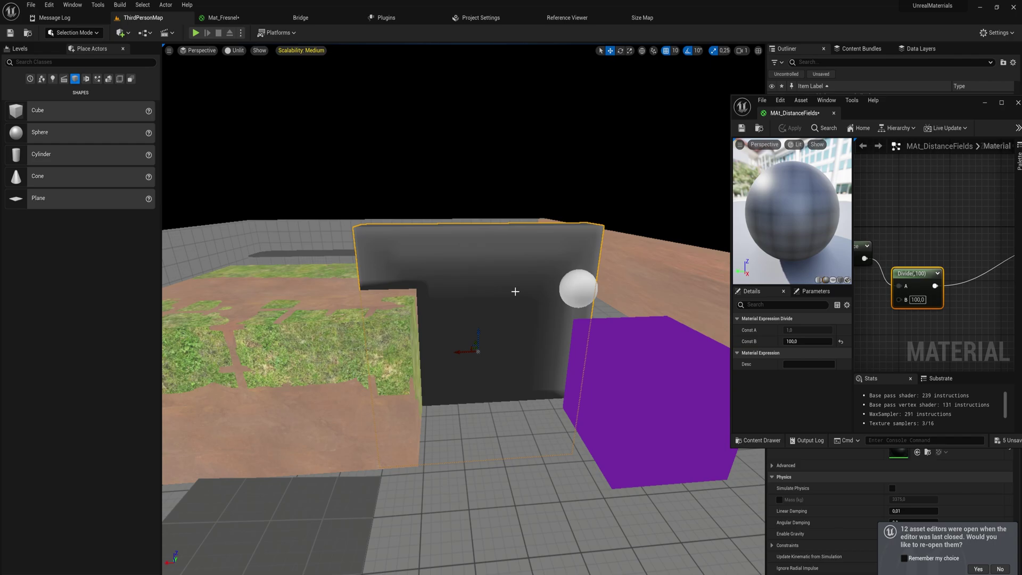
Step: Inspect the wall's shading up close where it meets the grass block, and select that block
right_click_drag(513, 292, 523, 287)
key("w")
left_click(374, 348)
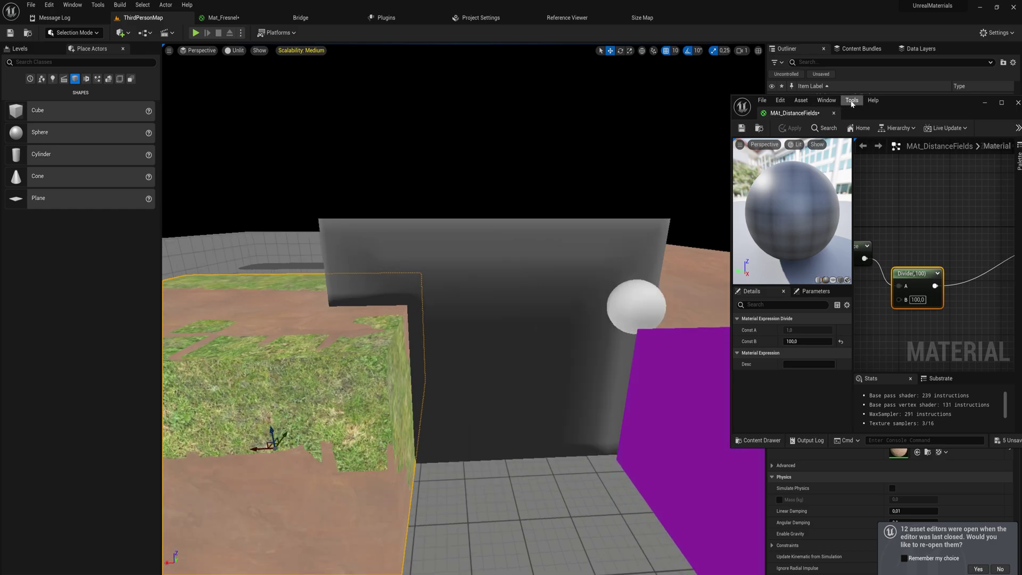
Step: Move and widen the material editor window, and add a DistanceFieldGradient node below DistanceToNearestSurface
left_click_drag(896, 105, 831, 92)
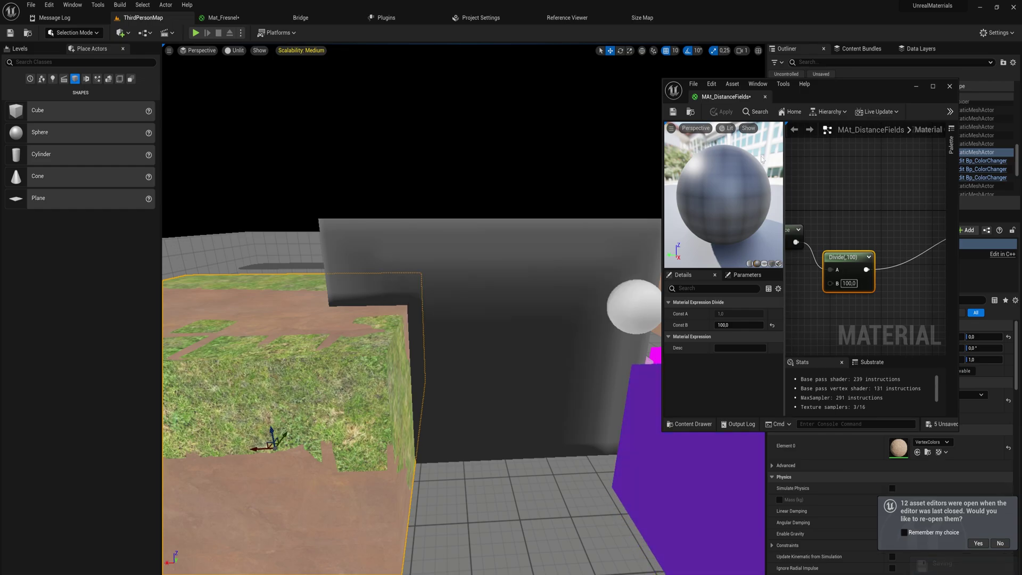
left_click_drag(663, 173, 357, 175)
left_click_drag(666, 248, 758, 166)
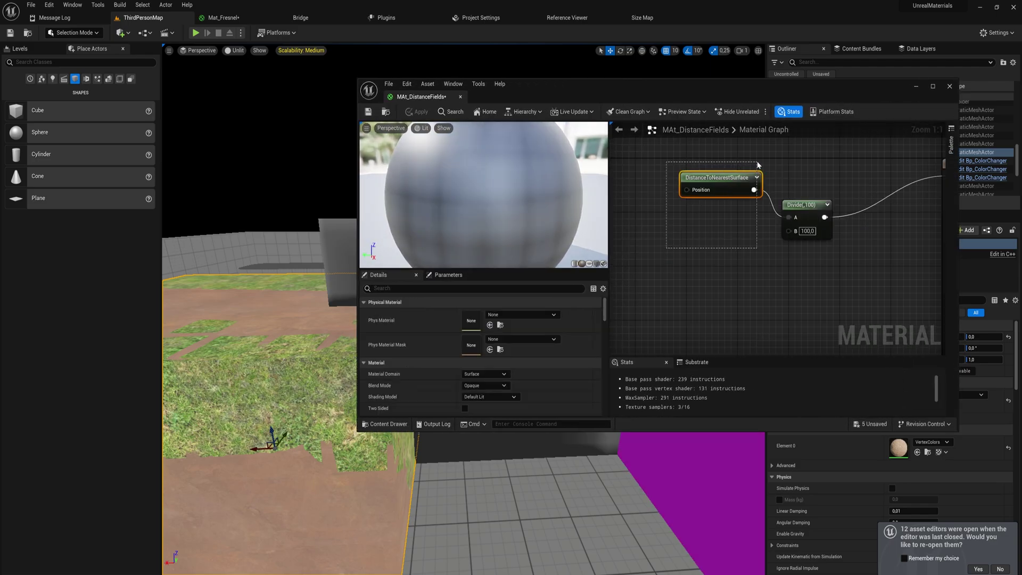
right_click(699, 245)
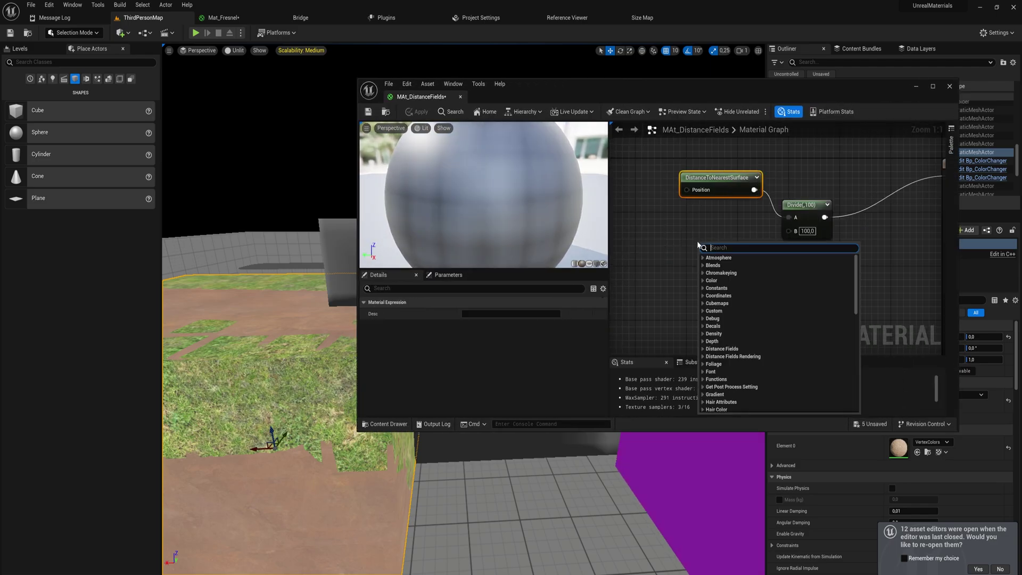
type("distancefield")
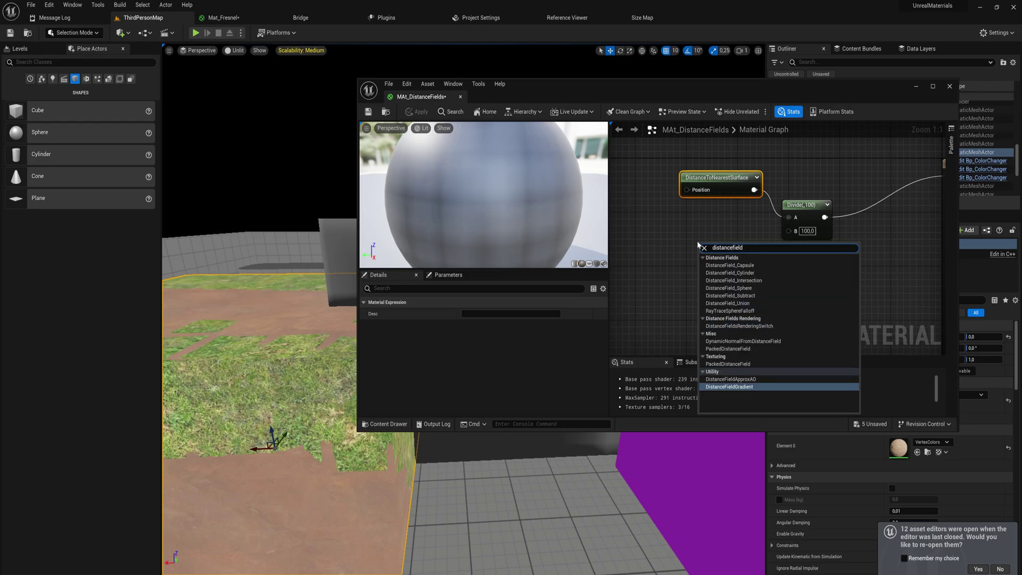
key("Return")
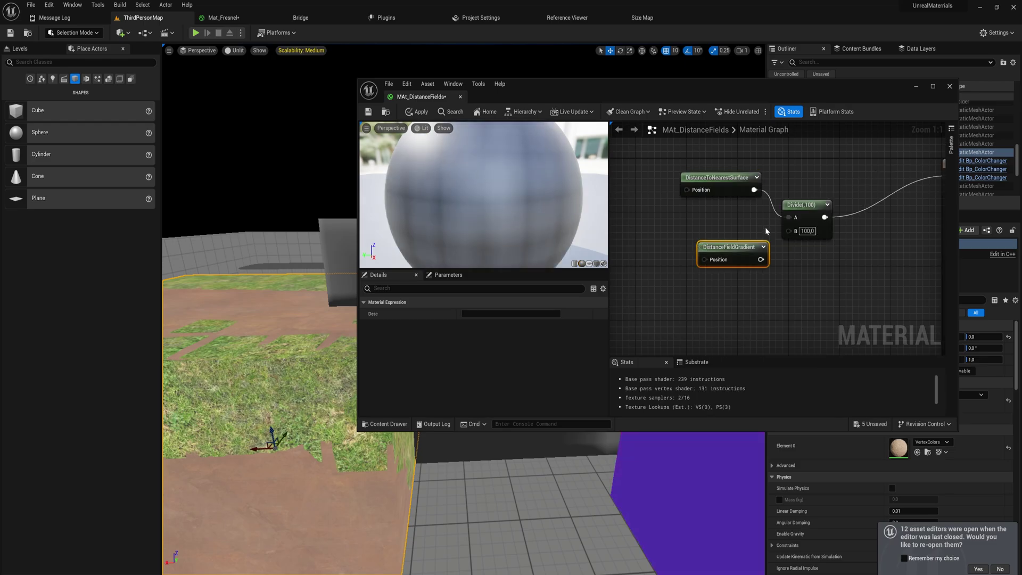
Step: Connect DistanceFieldGradient to the Divide node's A input in place of DistanceToNearestSurface, and apply the material
right_click_drag(766, 231, 685, 237)
left_click_drag(674, 260, 647, 274)
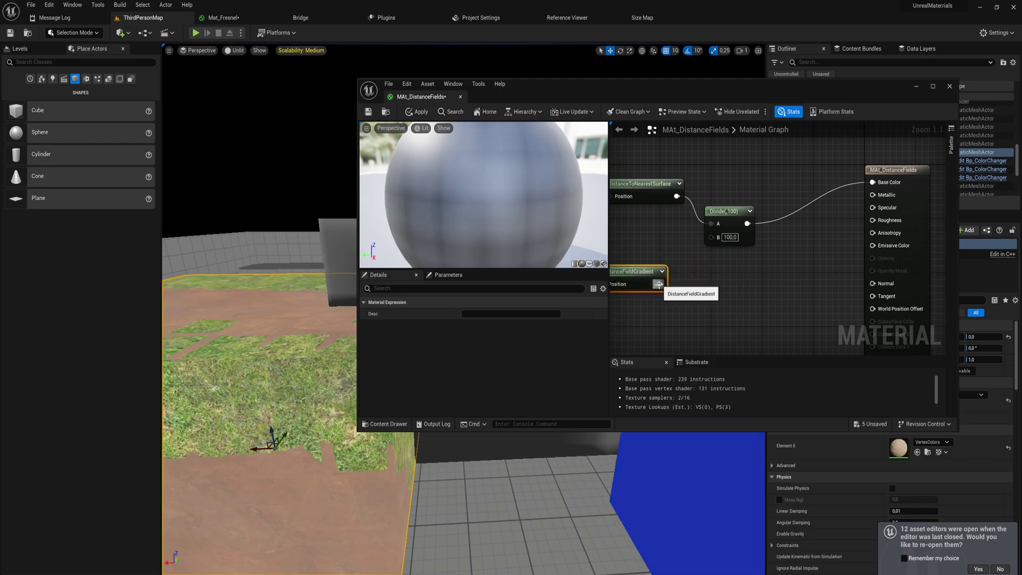
left_click_drag(710, 226, 712, 224)
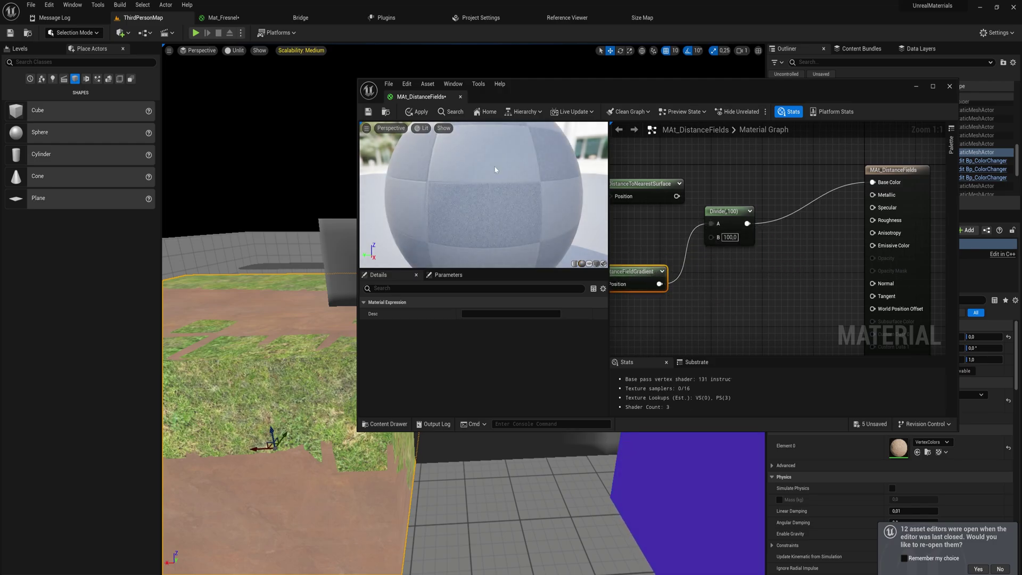
left_click(411, 112)
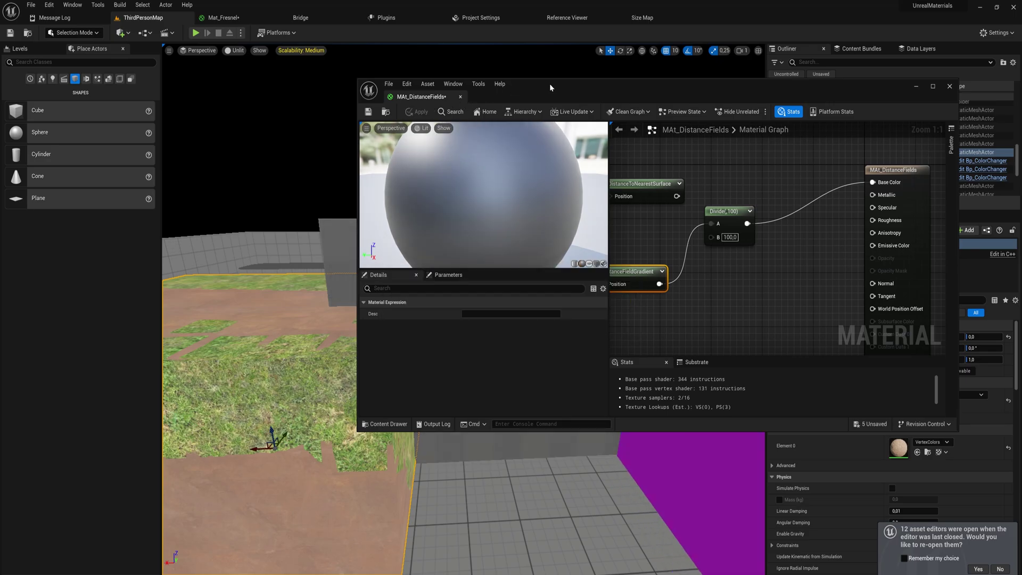
Step: Delete the Divide node and add a Normalize node fed by DistanceFieldGradient
left_click_drag(549, 84, 765, 100)
left_click(929, 270)
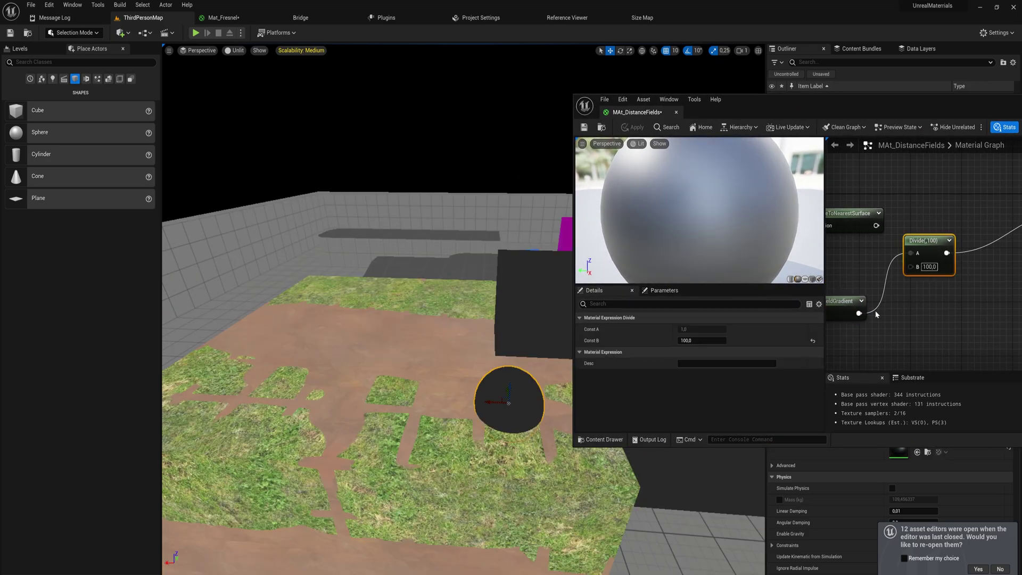
key("Delete")
right_click(893, 279)
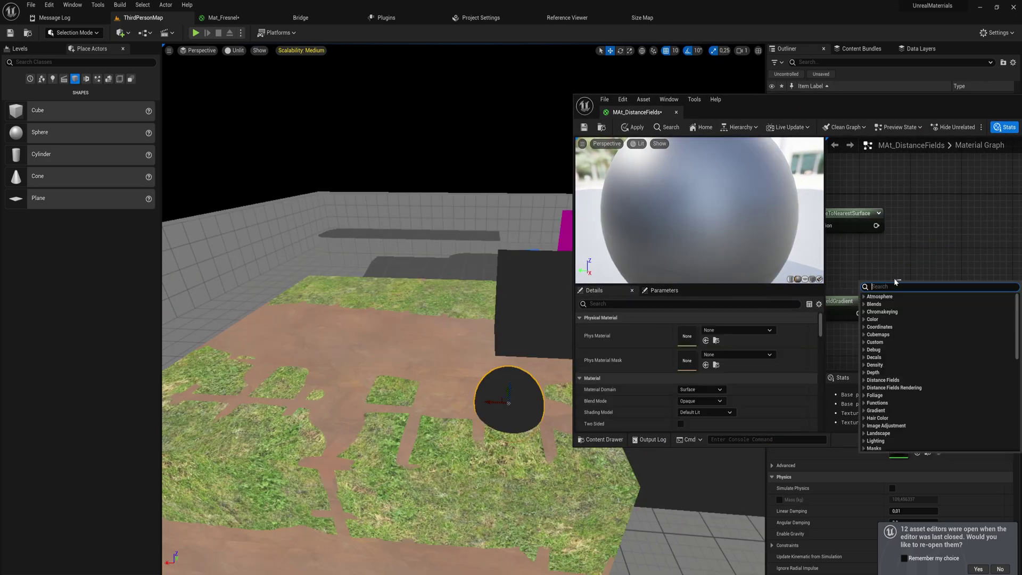
type("norma")
key("Return")
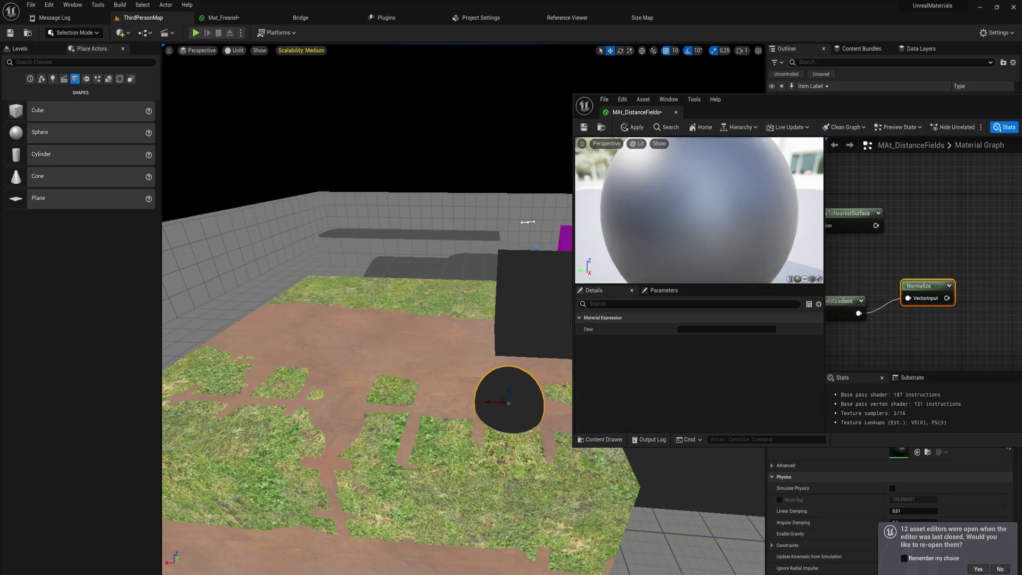
Step: Widen the material editor window and move DistanceFieldGradient up in line with the Normalize node
left_click_drag(575, 221, 441, 221)
right_click_drag(826, 317, 850, 284)
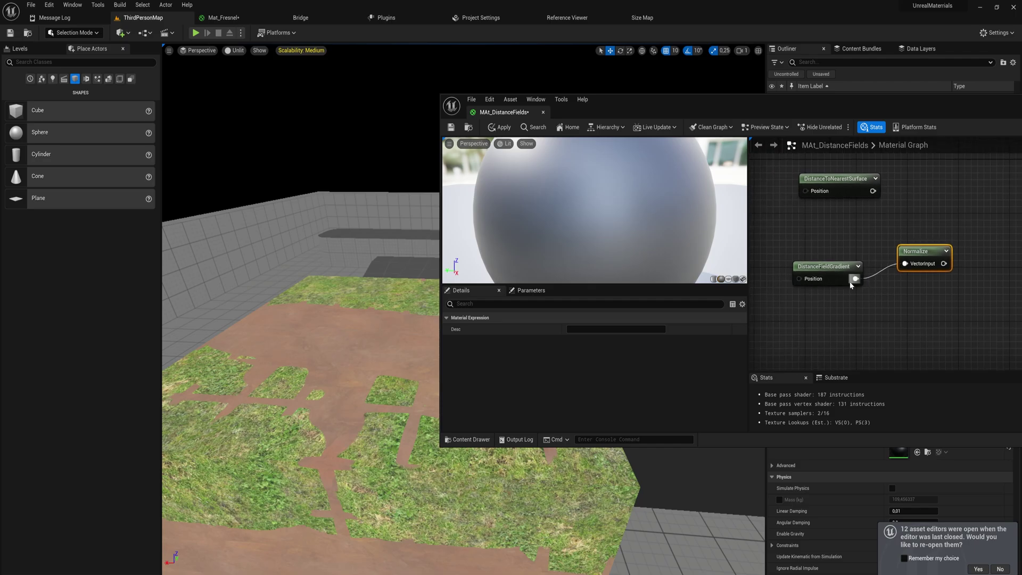
left_click_drag(833, 275, 843, 260)
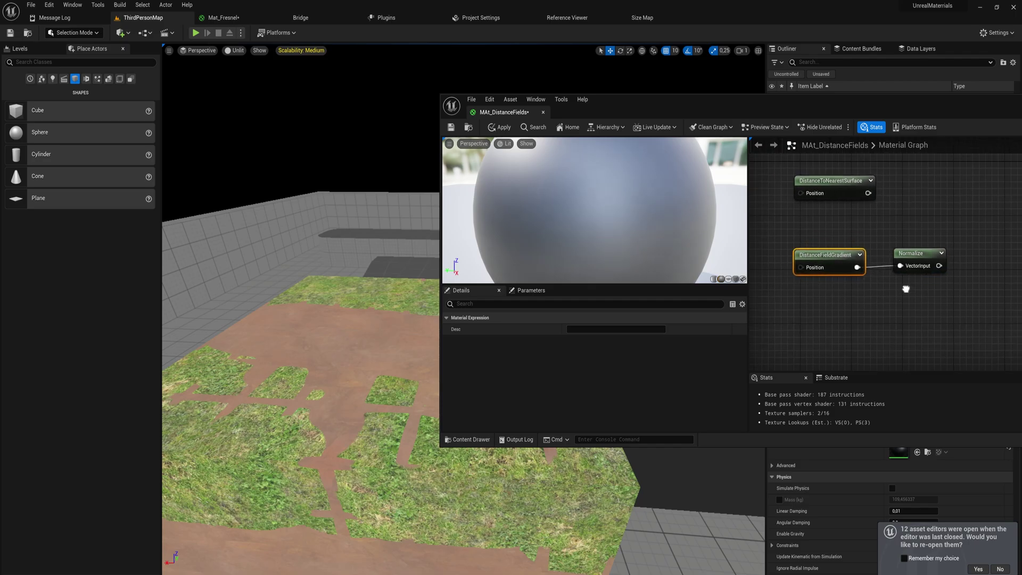
right_click_drag(905, 290, 867, 288)
left_click(875, 251)
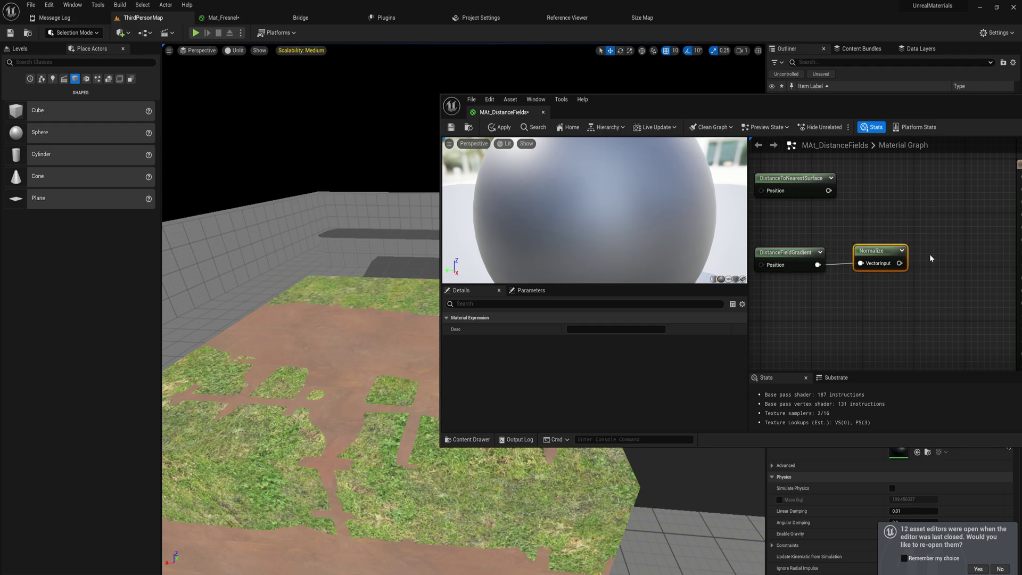
Step: Connect Normalize to the material's Base Color and apply the material
right_click_drag(929, 257, 854, 277)
left_click_drag(827, 287, 850, 268)
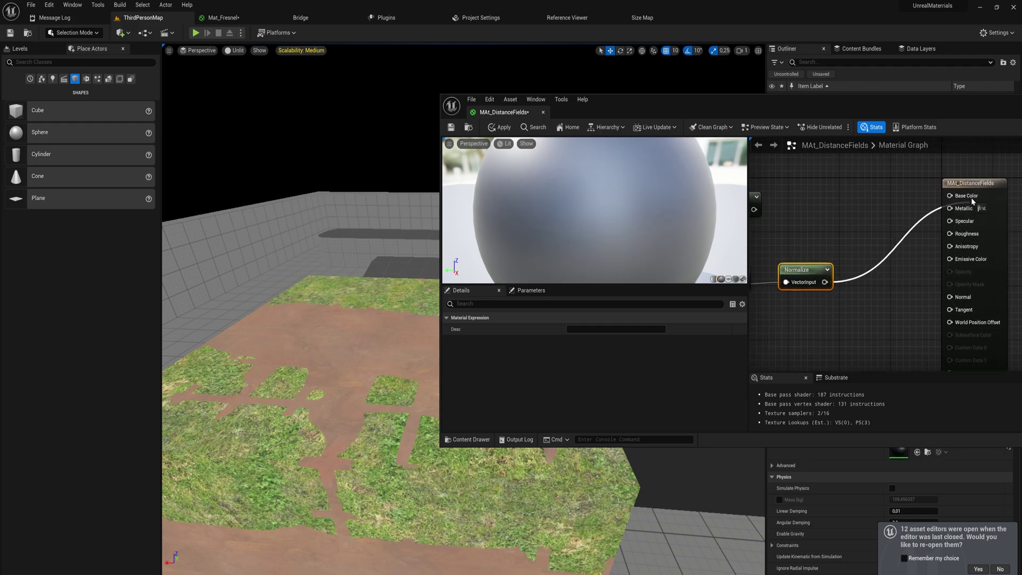
left_click_drag(961, 201, 953, 196)
left_click(499, 127)
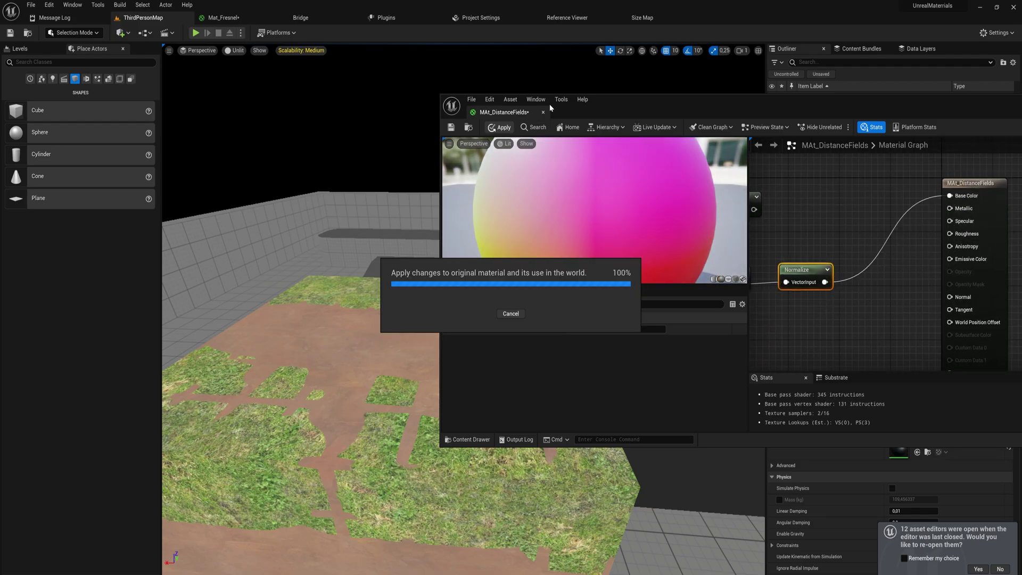
Step: Move the material editor aside, then raise the sphere and move it around the grass block to check its gradient colors
left_click_drag(610, 106, 791, 105)
right_click_drag(371, 362, 393, 351)
right_click_drag(379, 311, 342, 286)
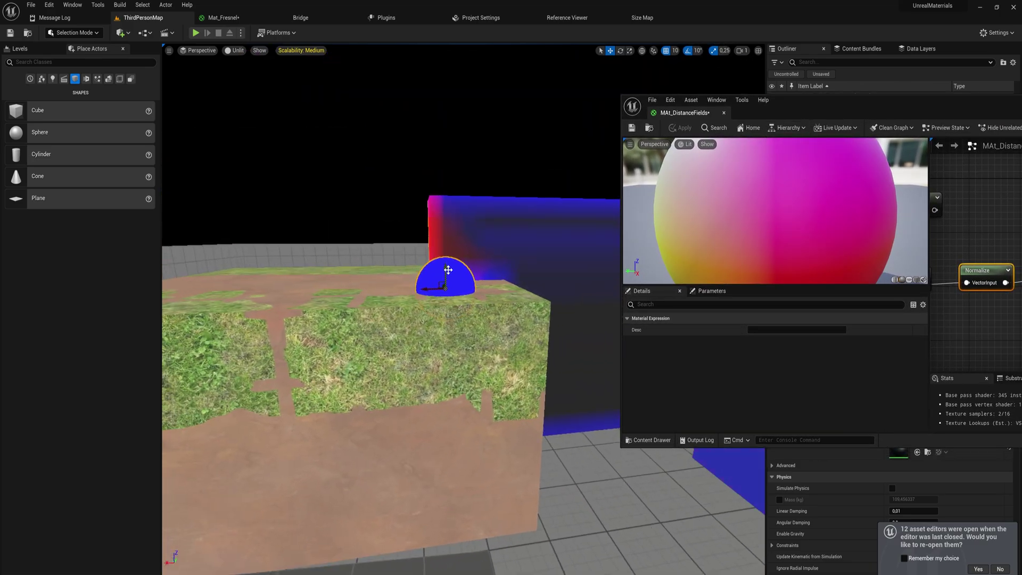
left_click_drag(448, 270, 446, 231)
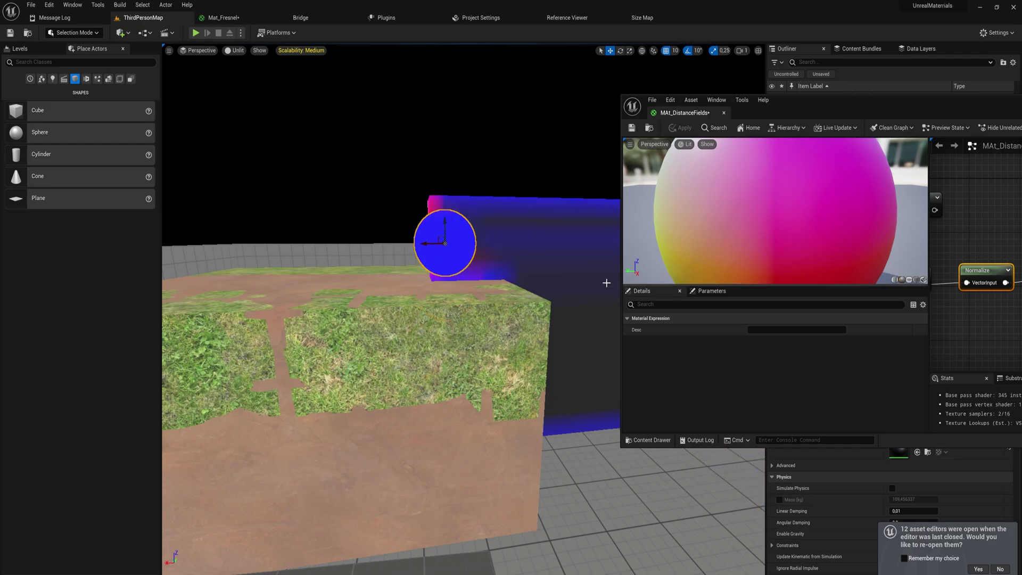
left_click_drag(425, 243, 556, 327)
mouse_move(556, 327)
right_mouse_down()
mouse_move(543, 319)
mouse_move(495, 383)
mouse_move(506, 357)
mouse_move(560, 329)
right_mouse_up()
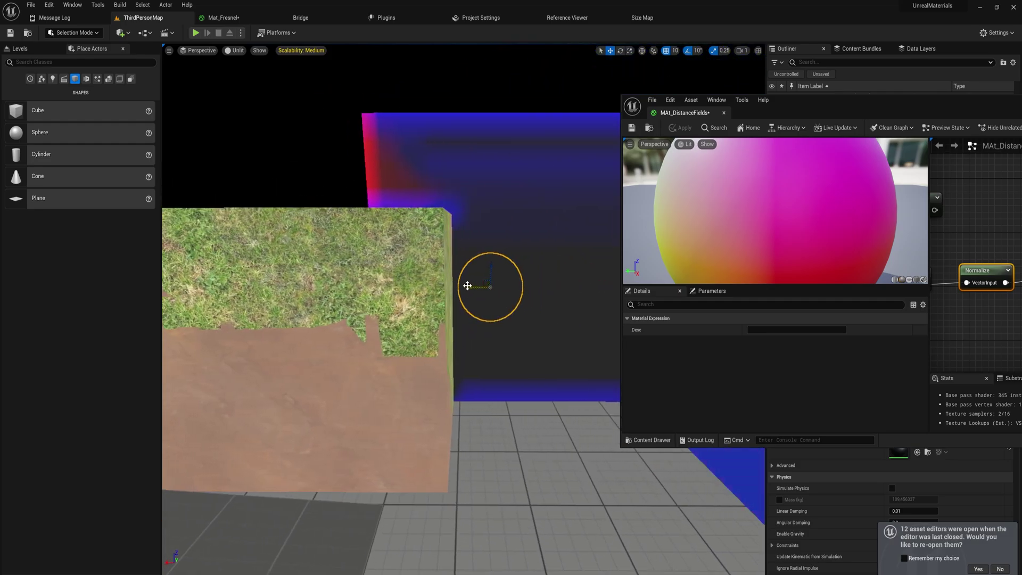
right_click_drag(474, 291, 516, 235)
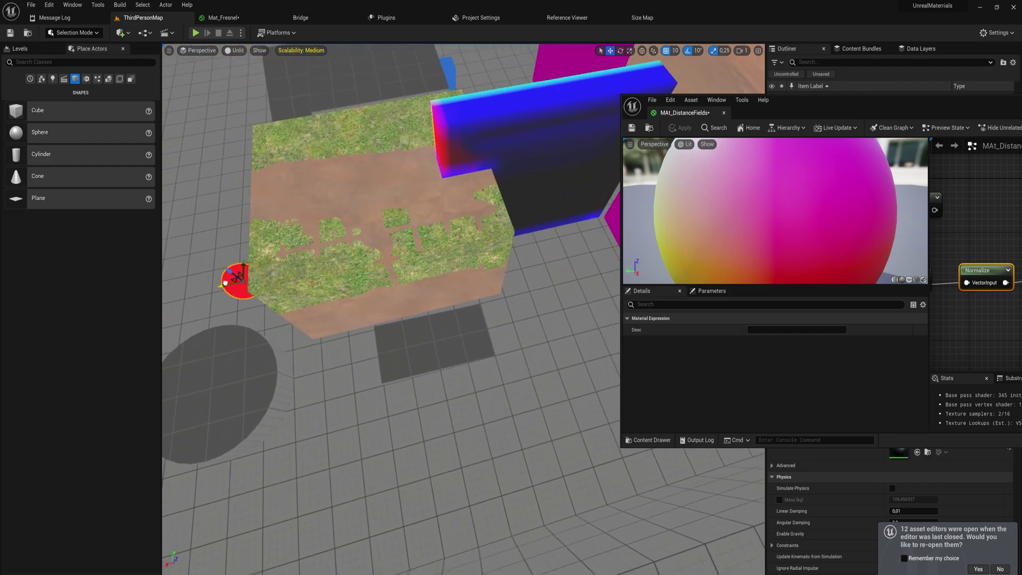
mouse_move(258, 276)
right_mouse_down()
mouse_move(224, 290)
mouse_move(227, 266)
mouse_move(257, 276)
right_mouse_up()
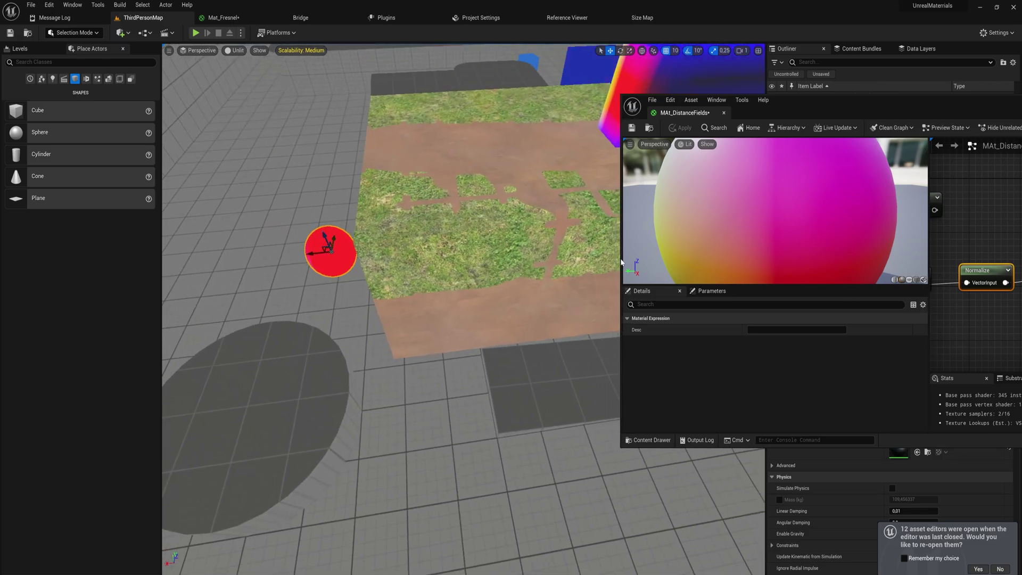
Step: Widen the material editor, insert an Abs node between Normalize and Base Color, and apply the material
left_click_drag(621, 262, 404, 258)
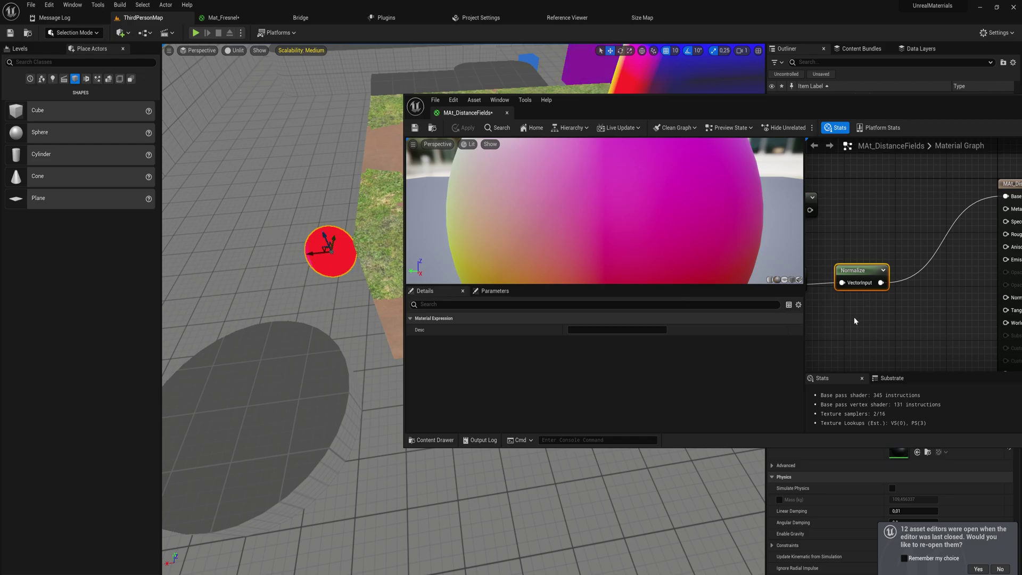
right_click_drag(855, 320, 861, 269)
left_click(861, 270)
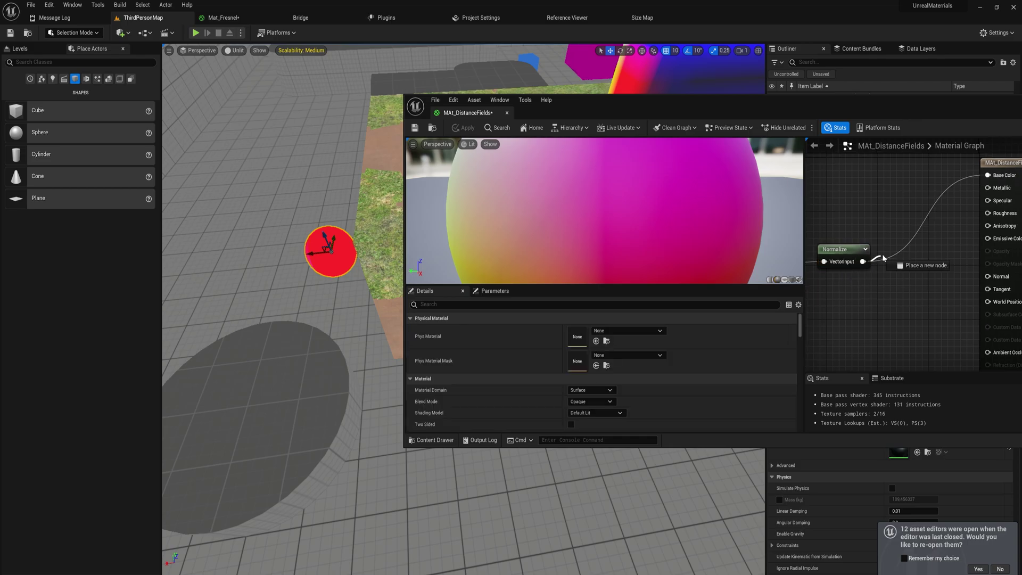
left_click_drag(882, 255, 887, 250)
type("abs")
key("Return")
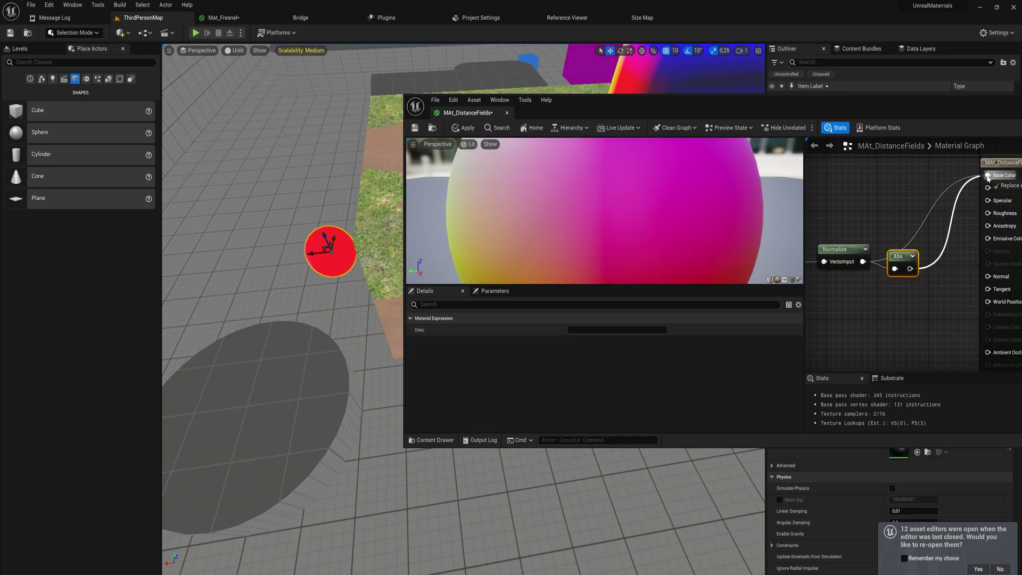
left_click_drag(988, 179, 988, 175)
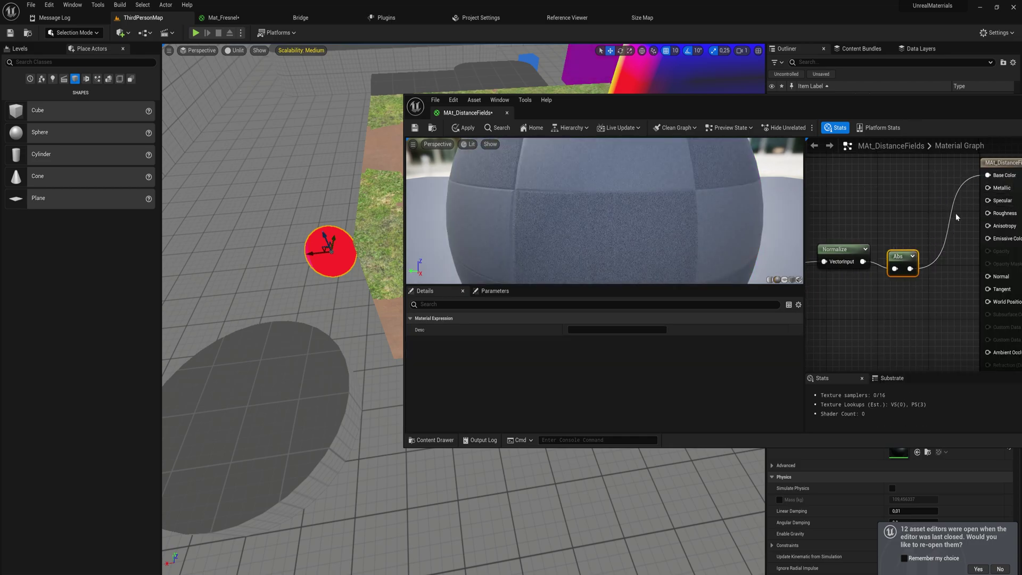
left_click(465, 129)
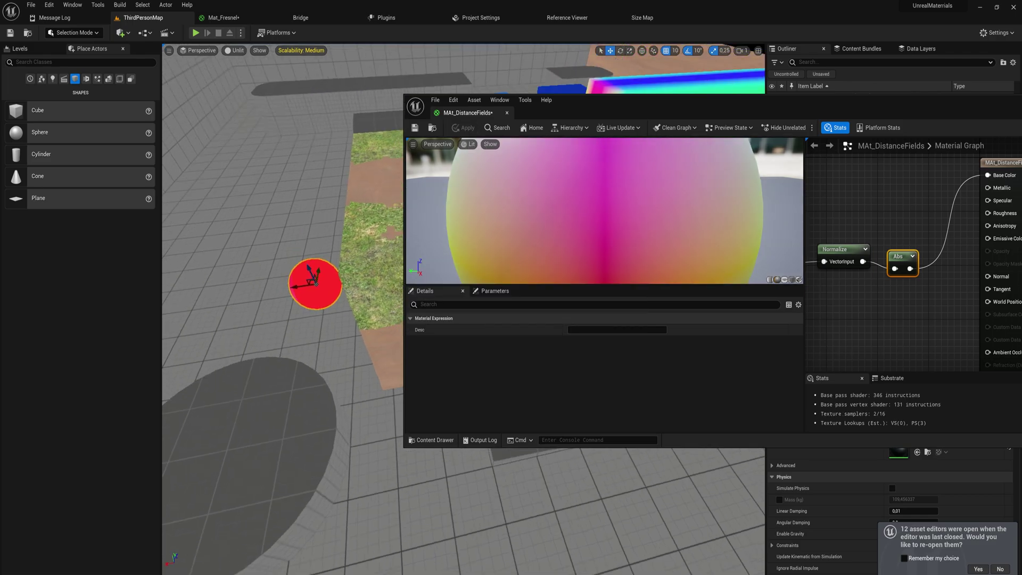
Step: Inspect the wall's absolute gradient colors, narrow the material editor window, and move the sphere around the grass block
right_click_drag(223, 215, 314, 213)
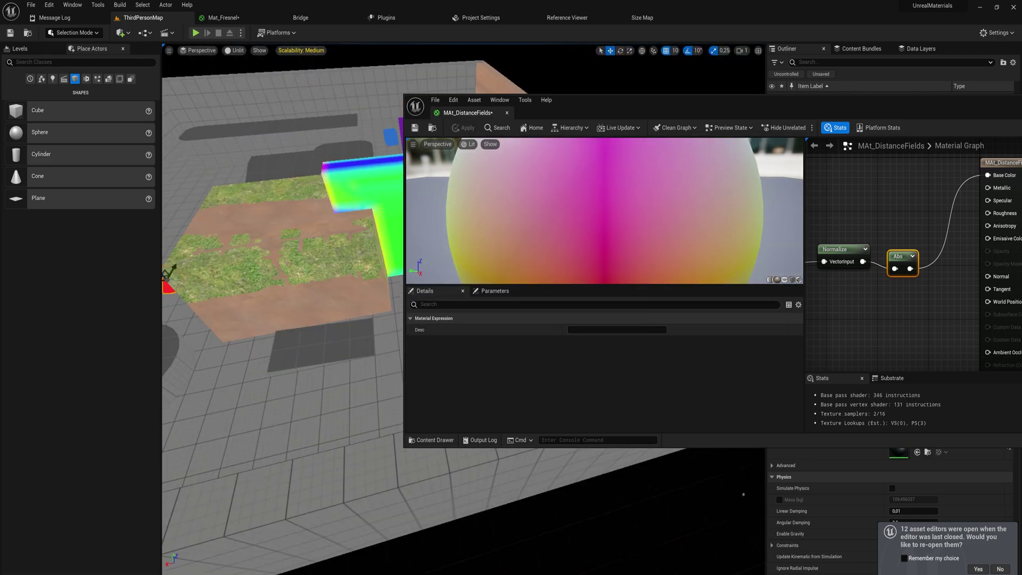
right_click_drag(320, 298, 255, 288)
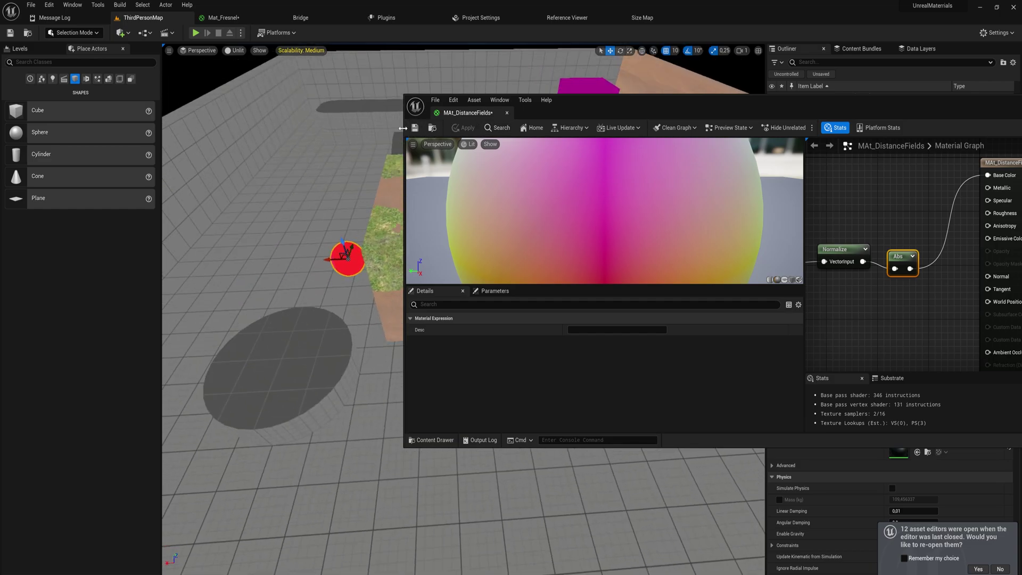
left_click_drag(402, 128, 630, 128)
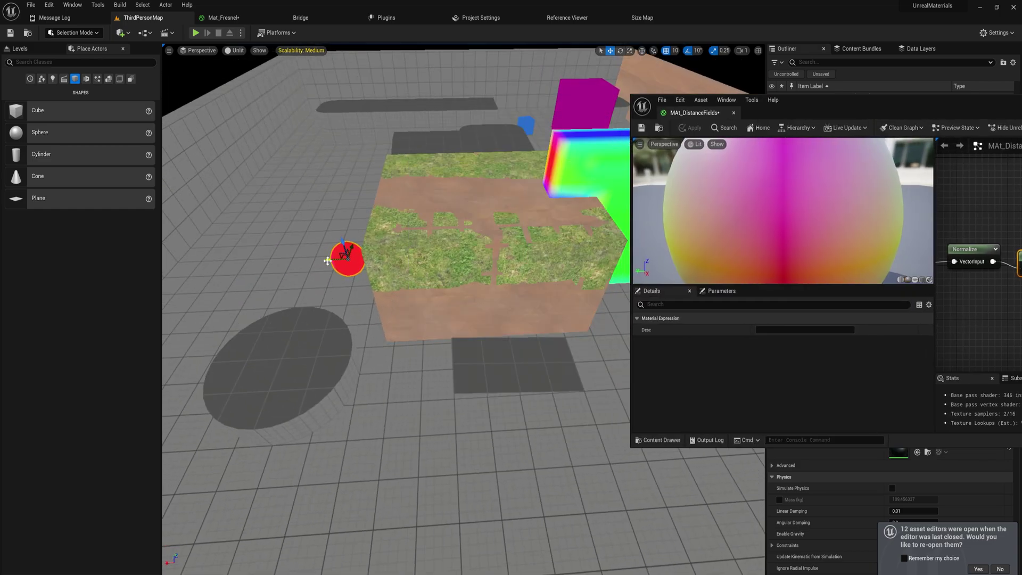
left_click_drag(327, 261, 612, 242)
right_click_drag(612, 242, 703, 291)
left_click_drag(432, 227, 413, 342)
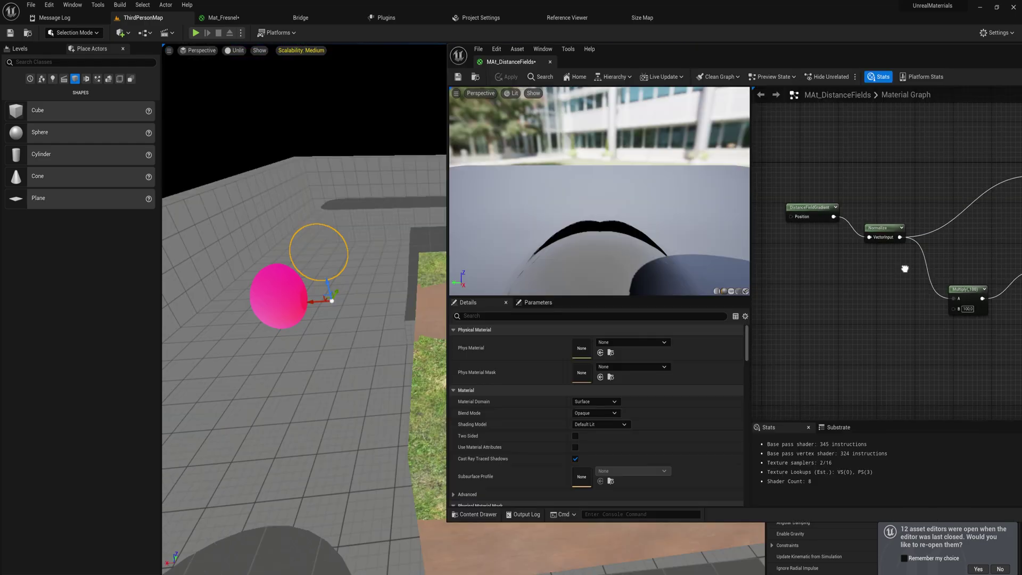
Step: Tidy the graph by moving Normalize closer in line with DistanceFieldGradient and moving the Multiply node up
right_click_drag(904, 268, 897, 272)
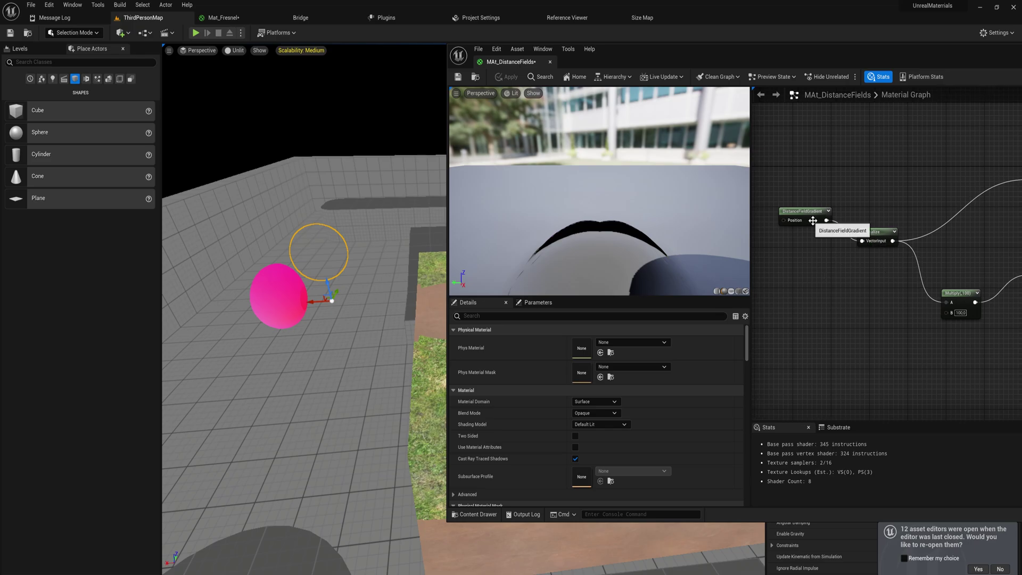
scroll(866, 232, "up", 2)
left_click(846, 221)
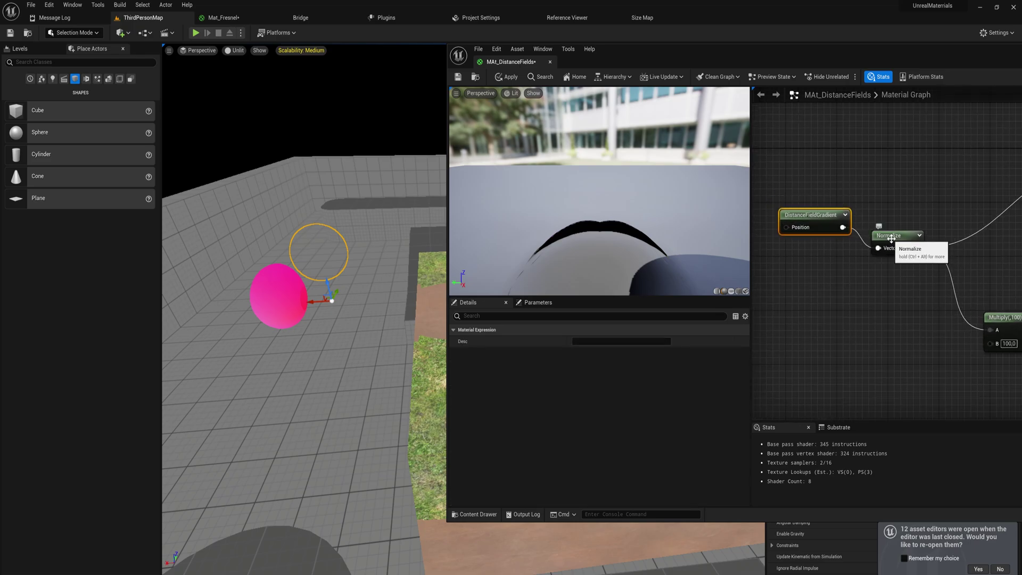
mouse_move(889, 234)
left_mouse_down()
mouse_move(889, 211)
mouse_move(886, 219)
left_mouse_up()
right_click_drag(914, 235, 869, 193)
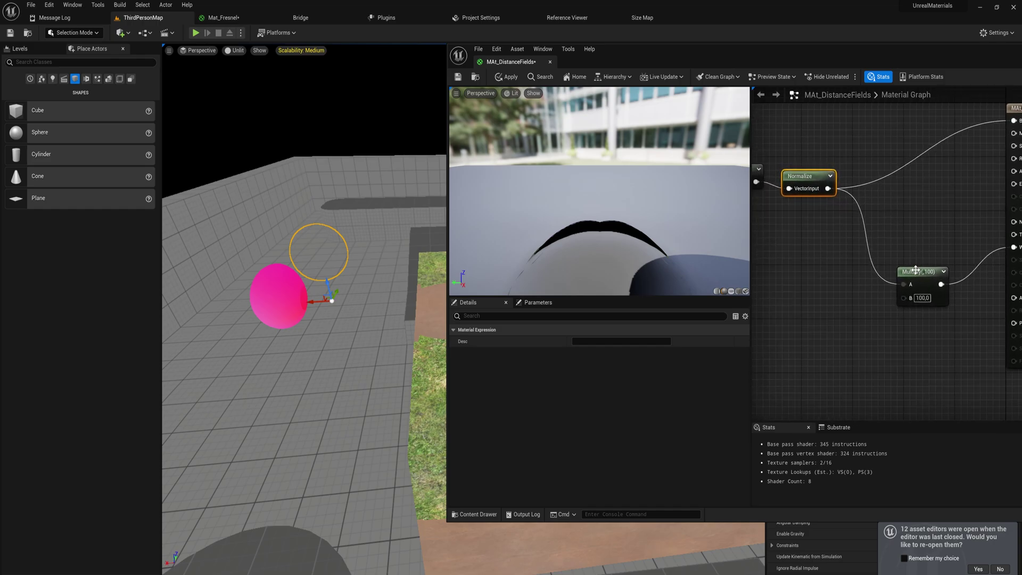
left_click_drag(916, 270, 910, 243)
Step: Move the sphere over the grass block and back past its edge to test the normalized gradient's World Position Offset
right_click_drag(324, 295, 322, 299)
mouse_move(317, 297)
left_mouse_down()
mouse_move(414, 302)
mouse_move(349, 308)
mouse_move(405, 309)
left_mouse_up()
mouse_move(397, 308)
right_mouse_down()
mouse_move(421, 310)
mouse_move(350, 301)
right_mouse_up()
left_click_drag(356, 286, 419, 287)
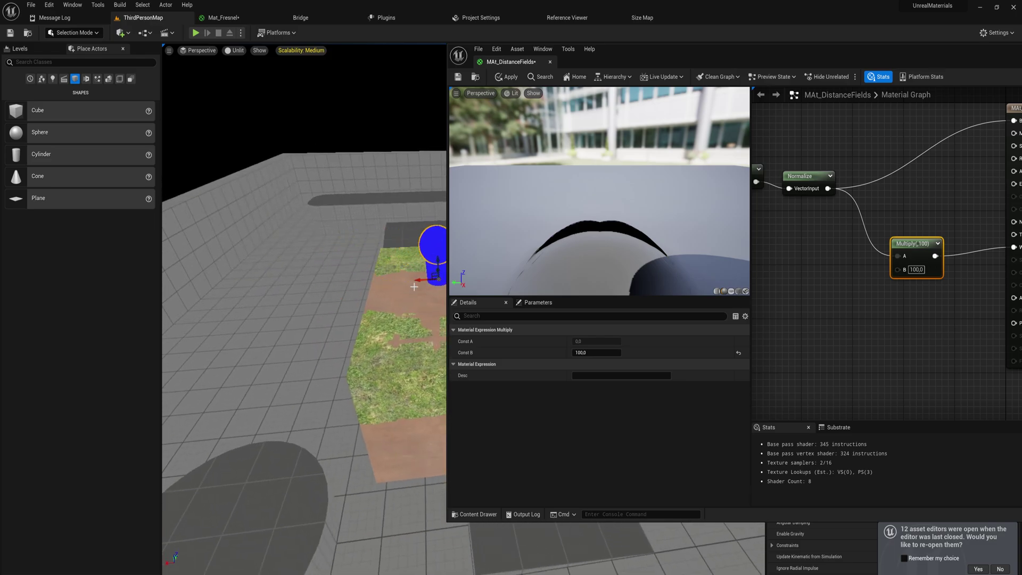
right_click_drag(418, 288, 503, 263)
key("w")
key("a")
mouse_move(372, 280)
right_mouse_down()
mouse_move(436, 290)
mouse_move(394, 293)
mouse_move(372, 280)
right_mouse_up()
key("s")
mouse_move(372, 281)
left_mouse_down()
mouse_move(273, 285)
mouse_move(285, 281)
left_mouse_up()
Step: Connect DistanceFieldGradient to the Multiply node's A input in place of Normalize, and apply the material
right_click_drag(832, 205, 847, 234)
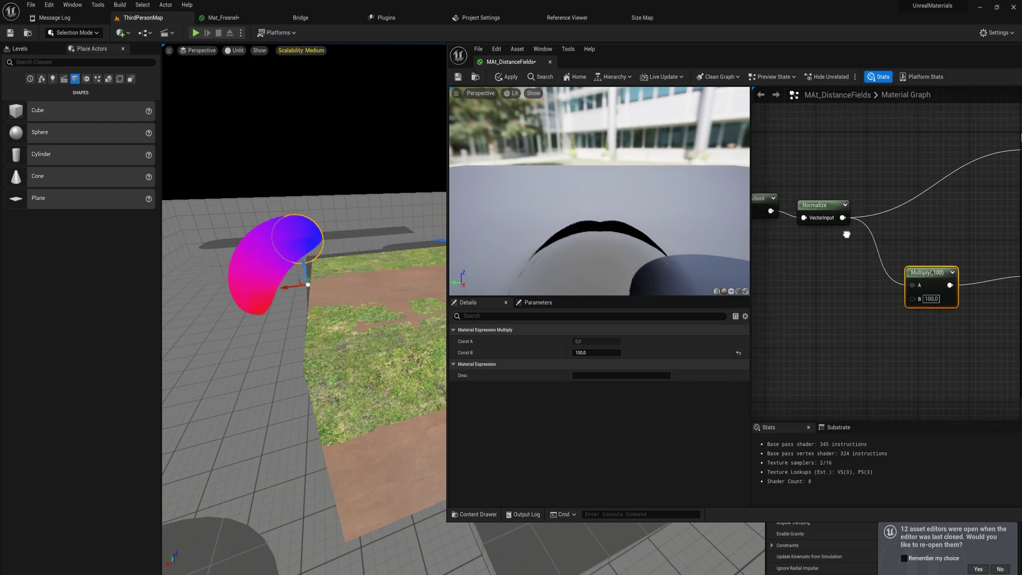
left_click_drag(771, 211, 909, 286)
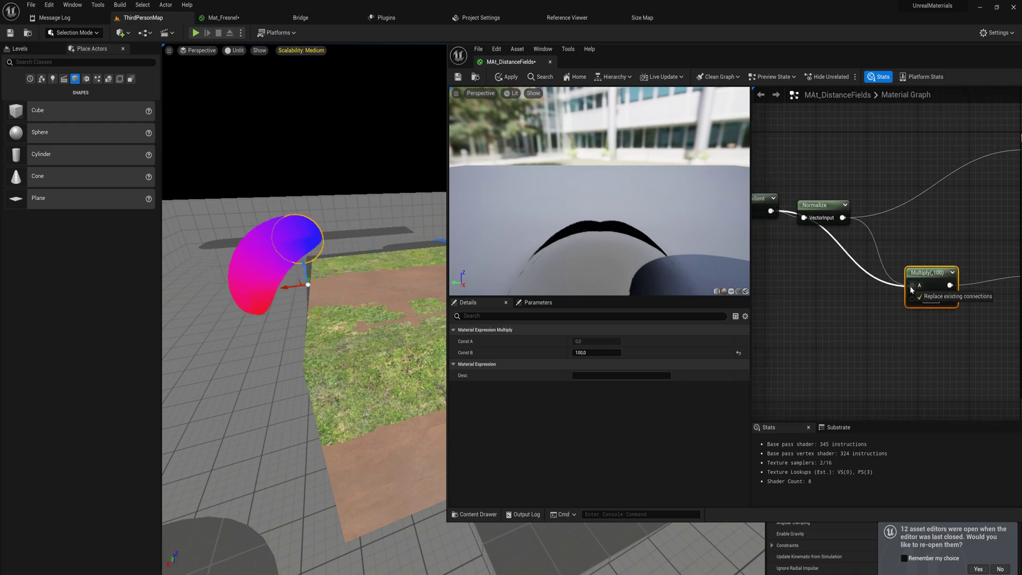
left_click(507, 77)
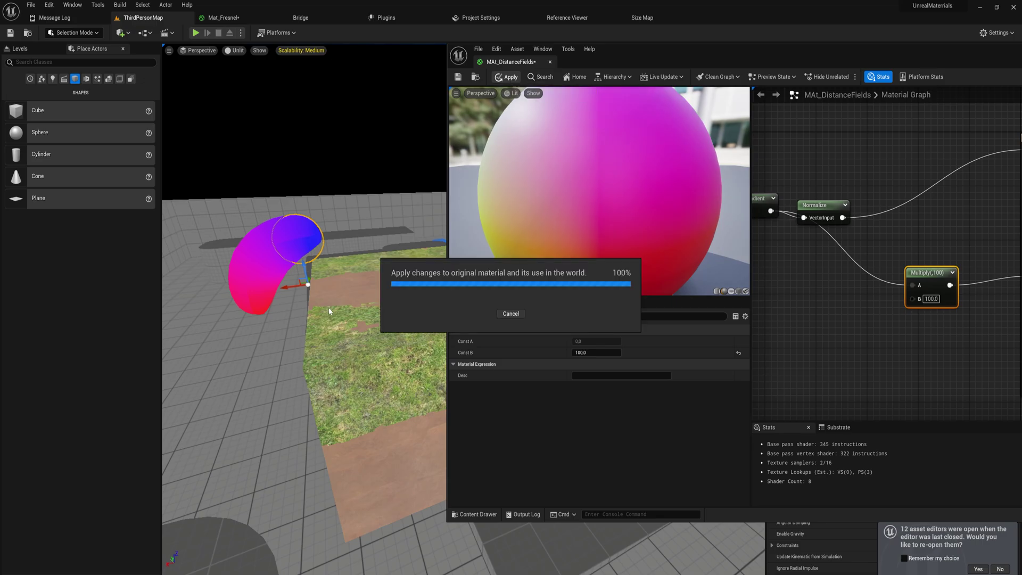
Step: Move the sphere onto the grass block, beside it and up to its edge to test the unnormalized gradient's displacement
left_click_drag(290, 287, 291, 254)
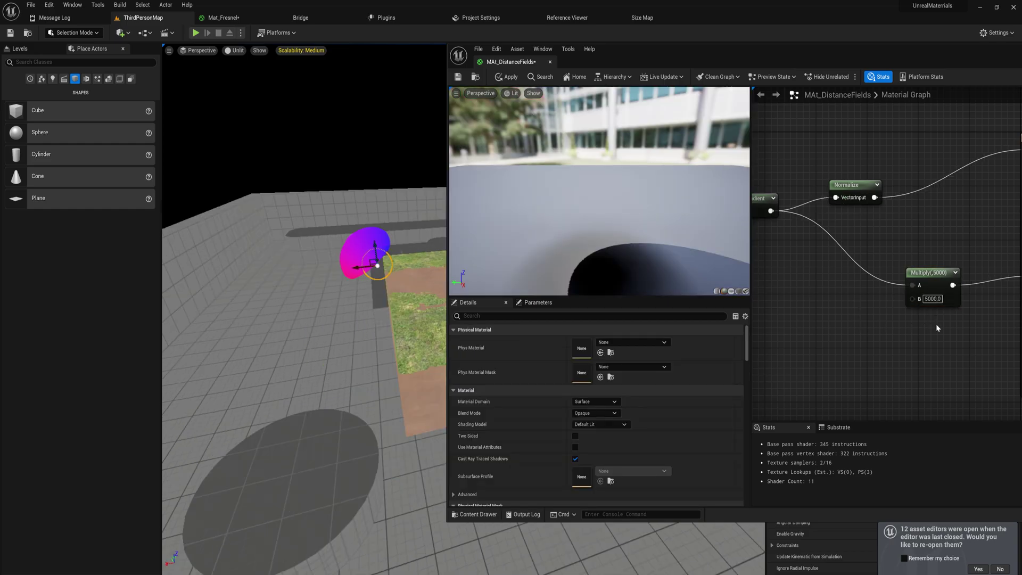
right_click_drag(936, 324, 908, 308)
left_click(900, 298)
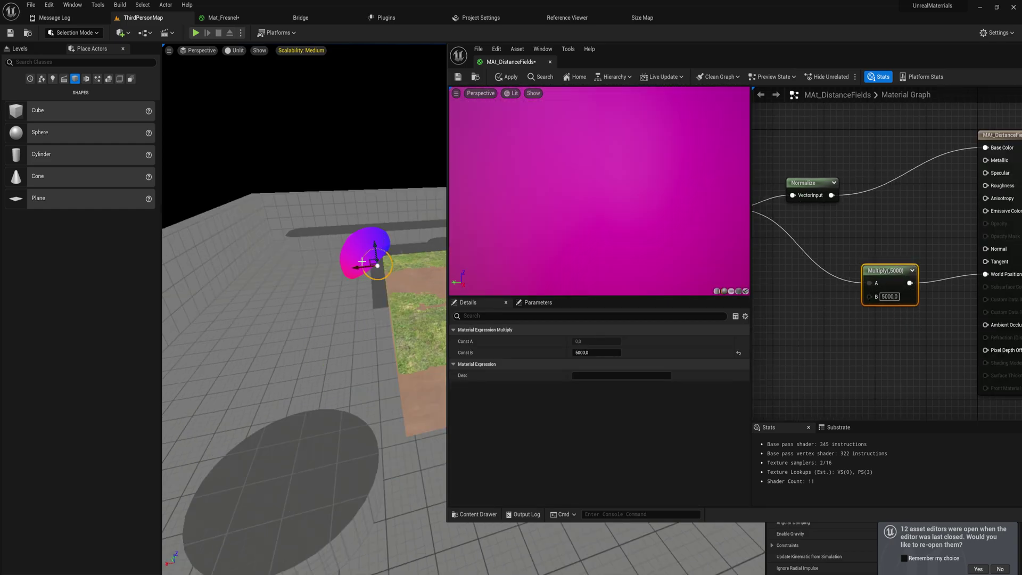
left_click_drag(354, 270, 420, 271)
mouse_move(393, 269)
right_mouse_down()
mouse_move(426, 255)
mouse_move(392, 269)
right_mouse_up()
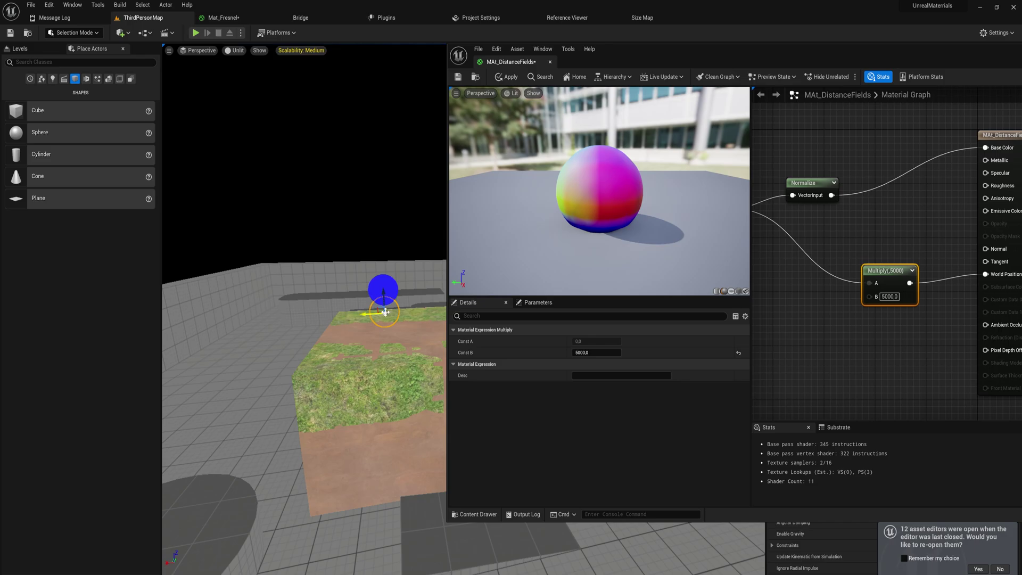
left_click_drag(384, 292, 306, 327)
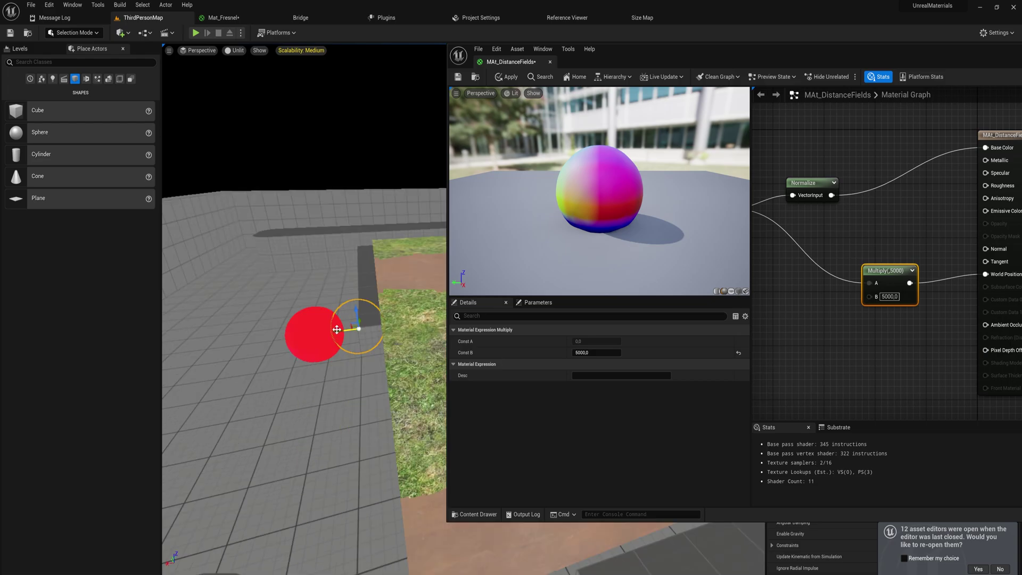
mouse_move(335, 329)
left_mouse_down()
mouse_move(366, 333)
mouse_move(330, 335)
mouse_move(340, 240)
mouse_move(329, 264)
mouse_move(379, 274)
mouse_move(351, 271)
left_mouse_up()
Step: Review the offset graph and select the DistanceFieldGradient, Normalize and Multiply nodes together
left_click_drag(946, 324, 790, 173)
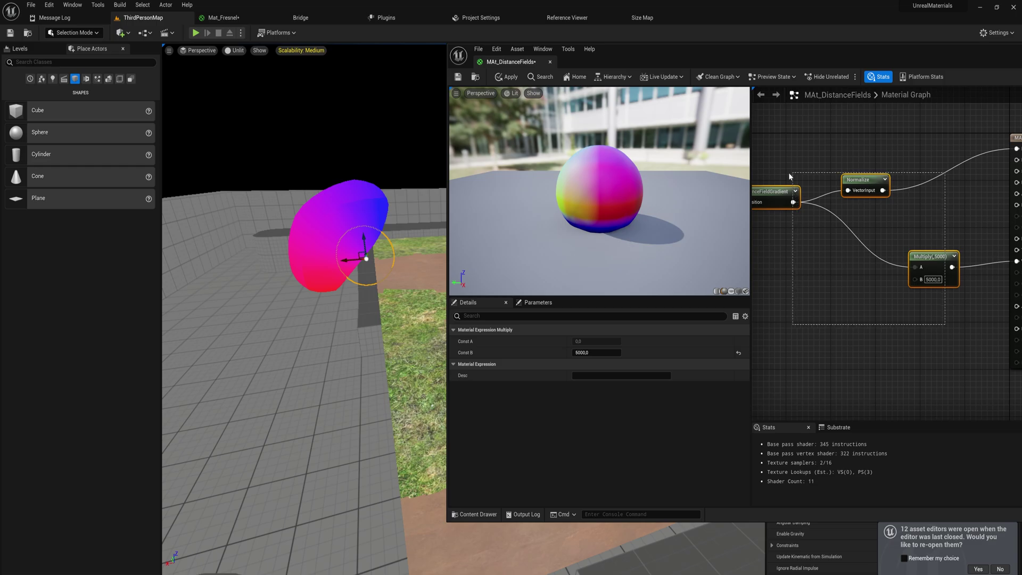
right_click_drag(824, 229, 890, 242)
left_click_drag(868, 266, 857, 242)
left_click(821, 202)
right_click_drag(888, 295, 863, 307)
left_click_drag(970, 373, 828, 204)
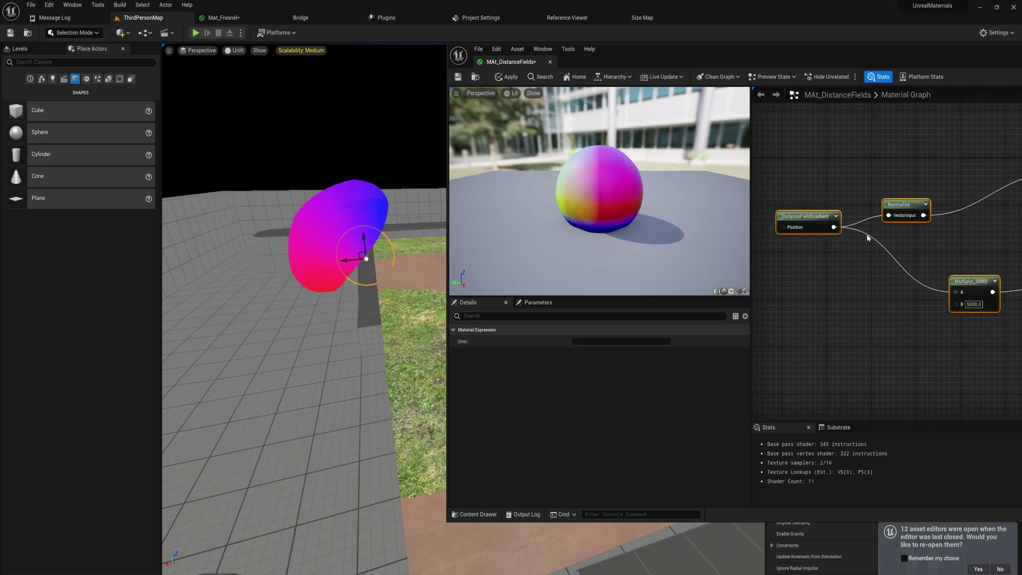
Step: Delete the selected gradient, Normalize and Multiply nodes and add a DistanceToNearestSurface node
key("Delete")
right_click(834, 244)
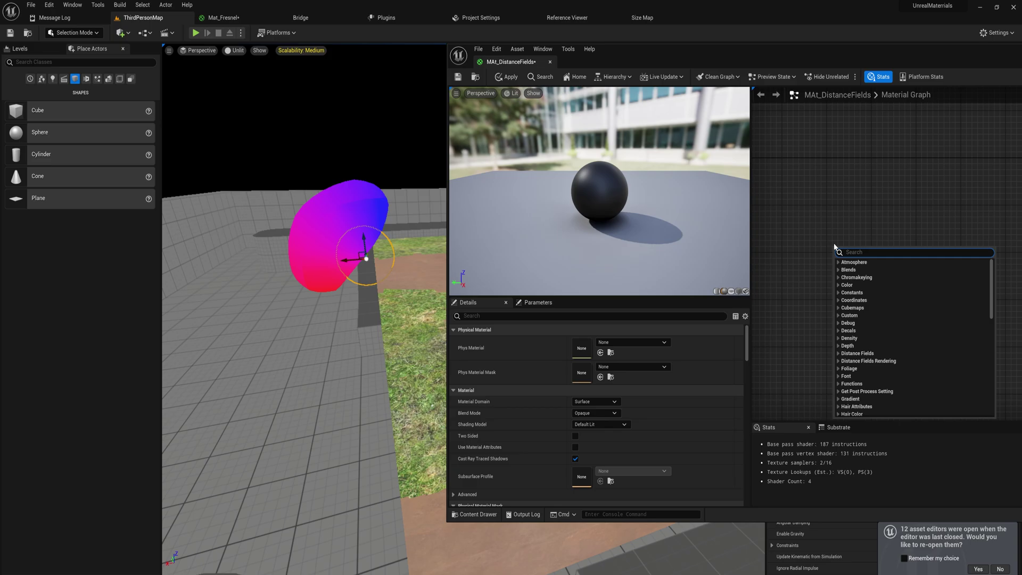
type("distanceto")
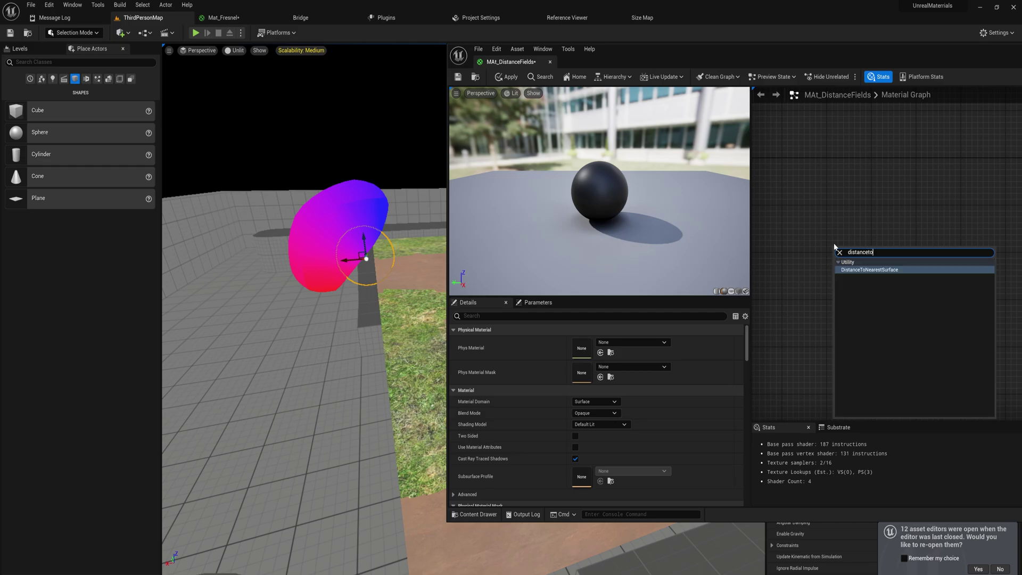
key("Return")
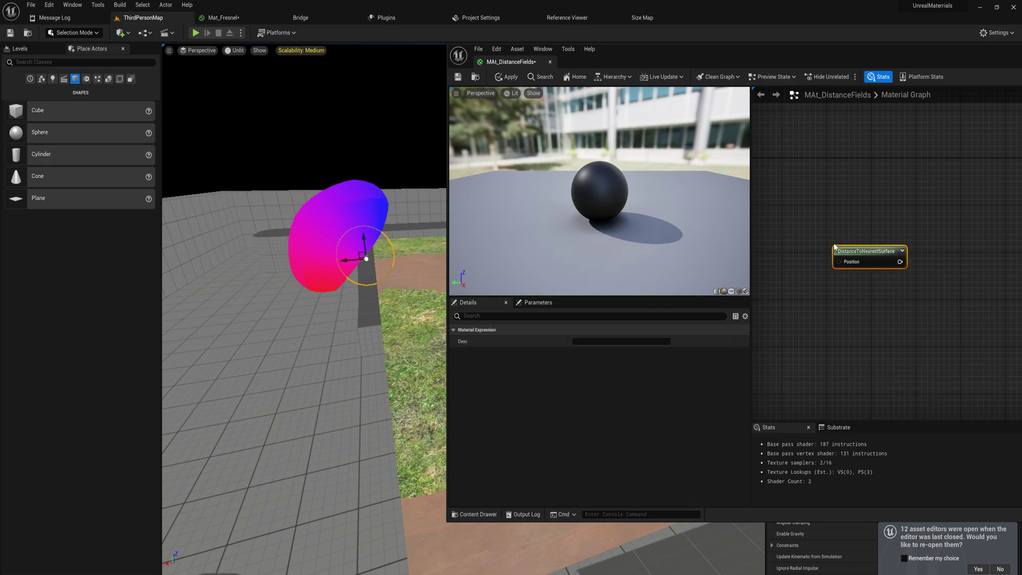
Step: Divide the DistanceToNearestSurface output by 30 and feed the result into a Saturate node
left_click_drag(805, 248, 841, 256)
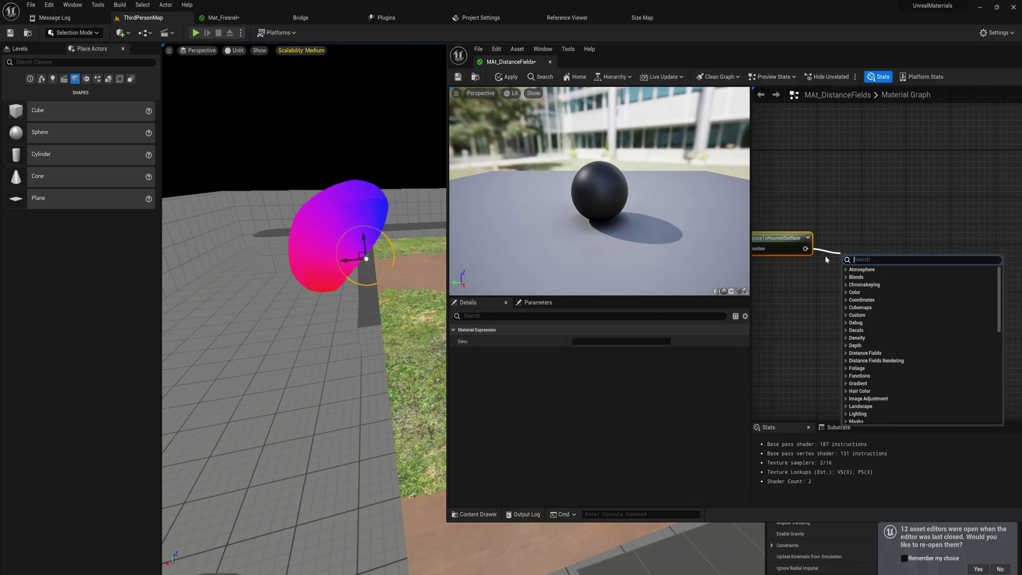
type("/")
key("Return")
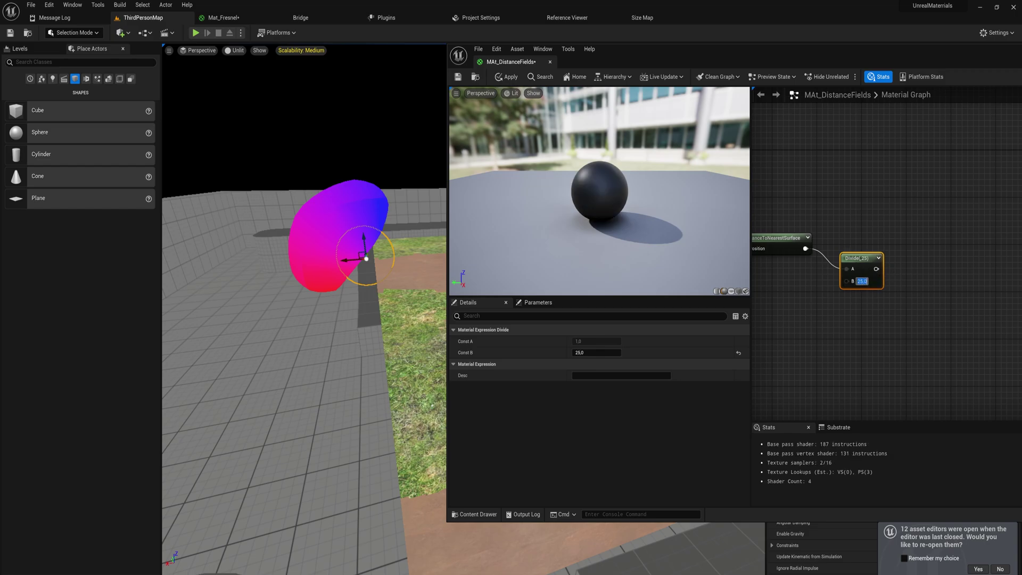
right_click_drag(900, 269, 827, 289)
left_click_drag(804, 289, 848, 289)
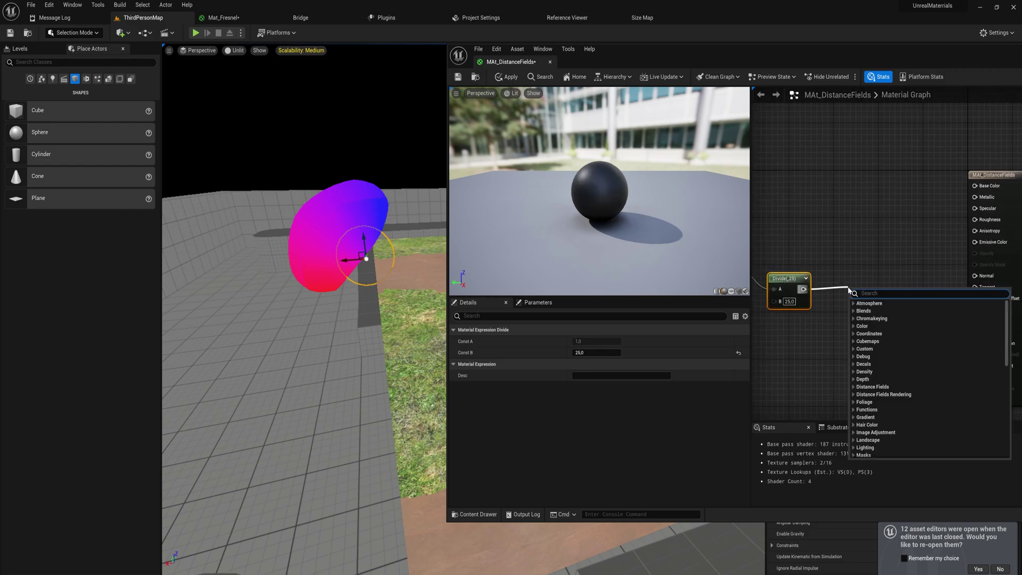
type("sat")
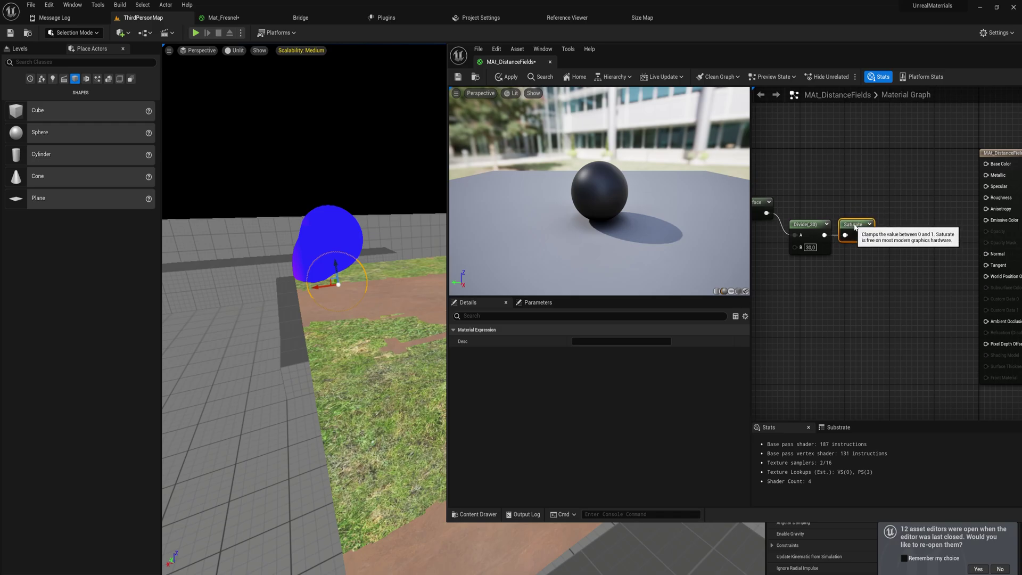
Step: Add a Clamp node to the Divide output, expand its Clamp Mode options for comparison with Saturate, and delete it
left_click_drag(857, 230, 854, 256)
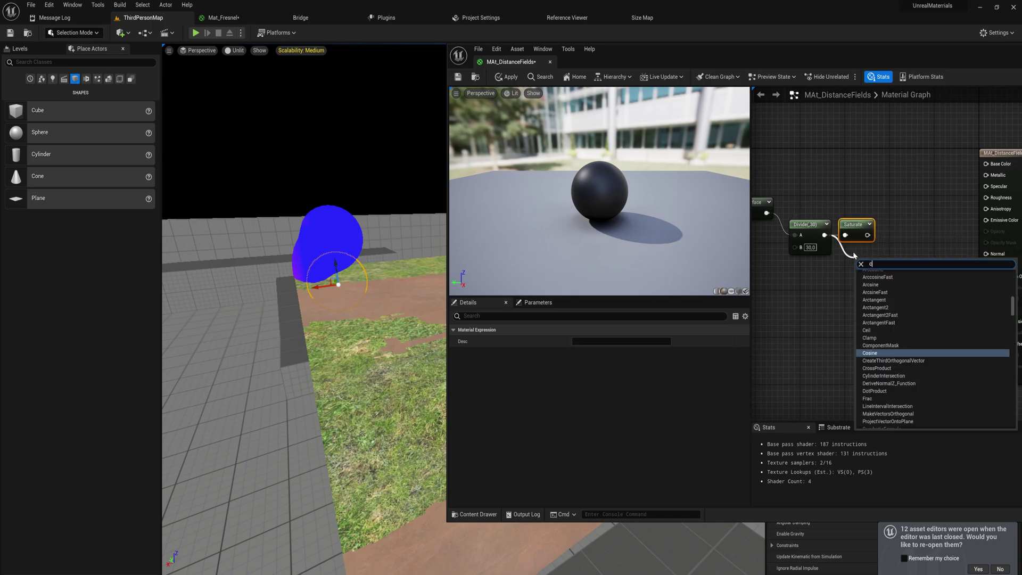
type("clamp")
key("Return")
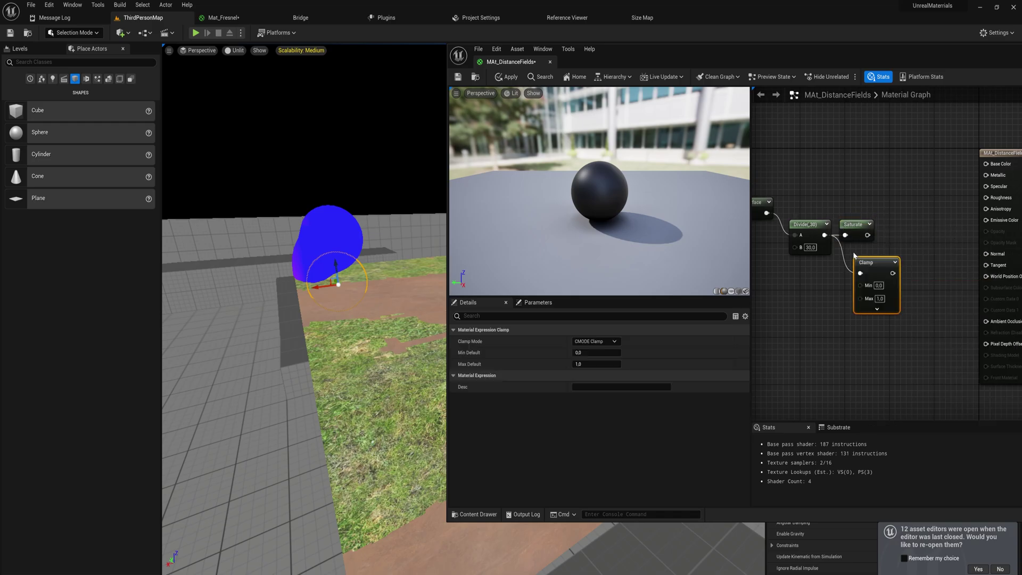
left_click(876, 310)
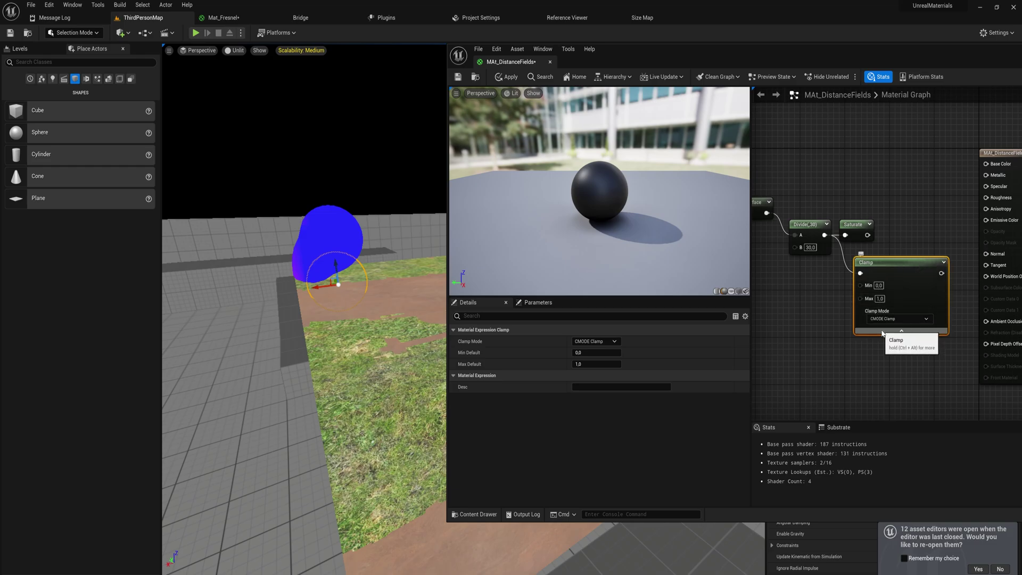
scroll(881, 334, "up", 1)
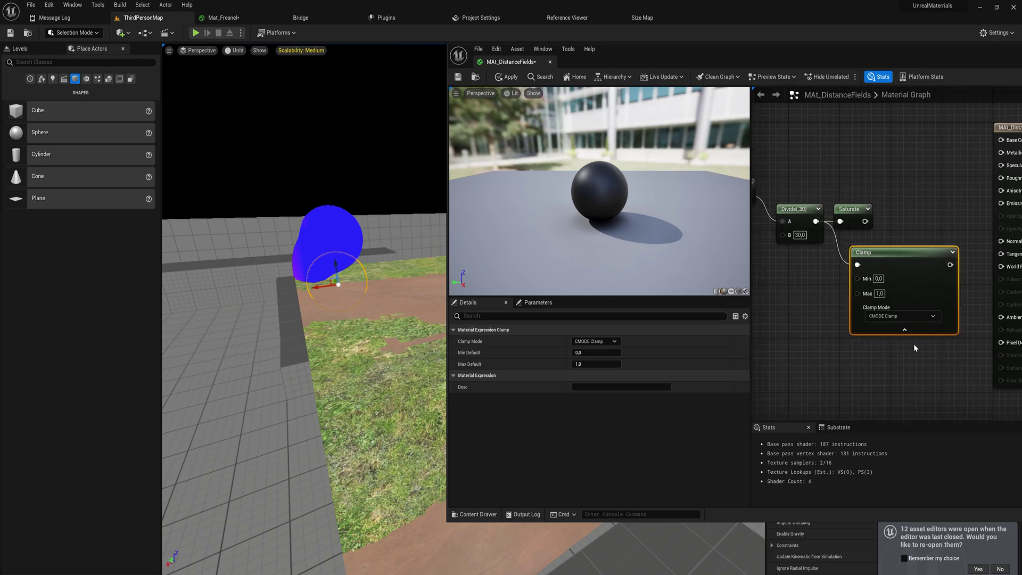
left_click(879, 279)
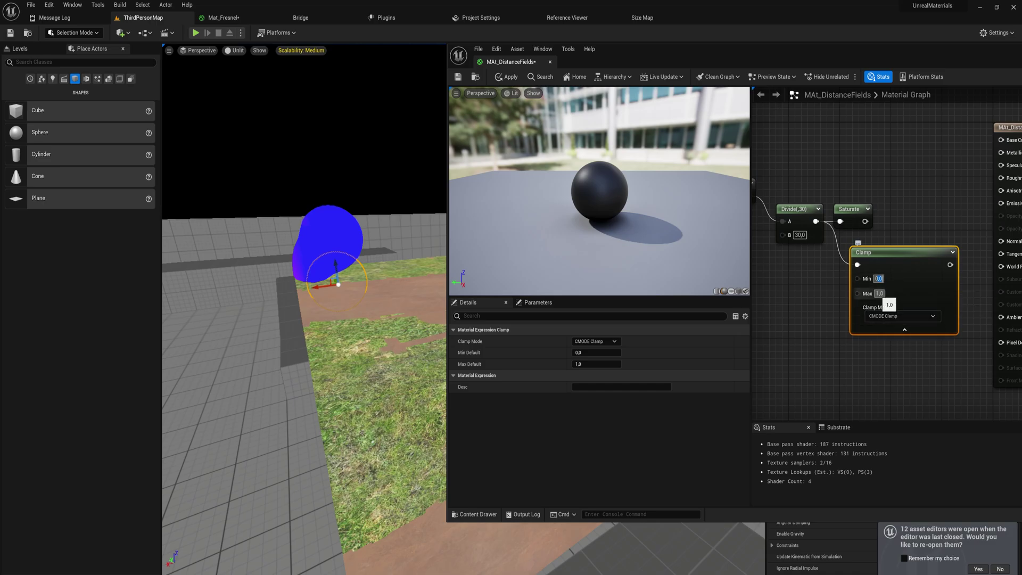
left_click_drag(916, 368, 895, 278)
key("Delete")
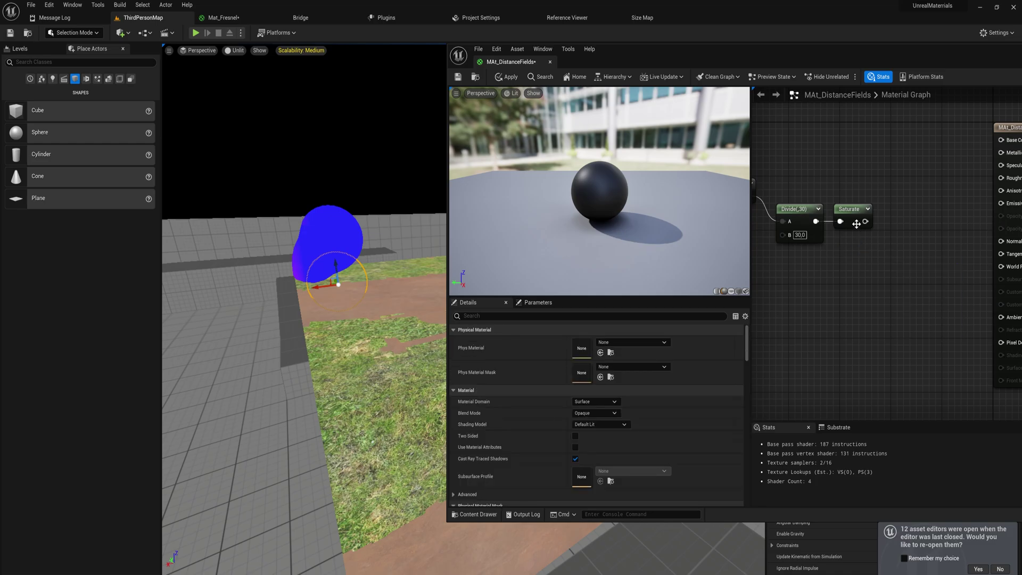
left_click(857, 210)
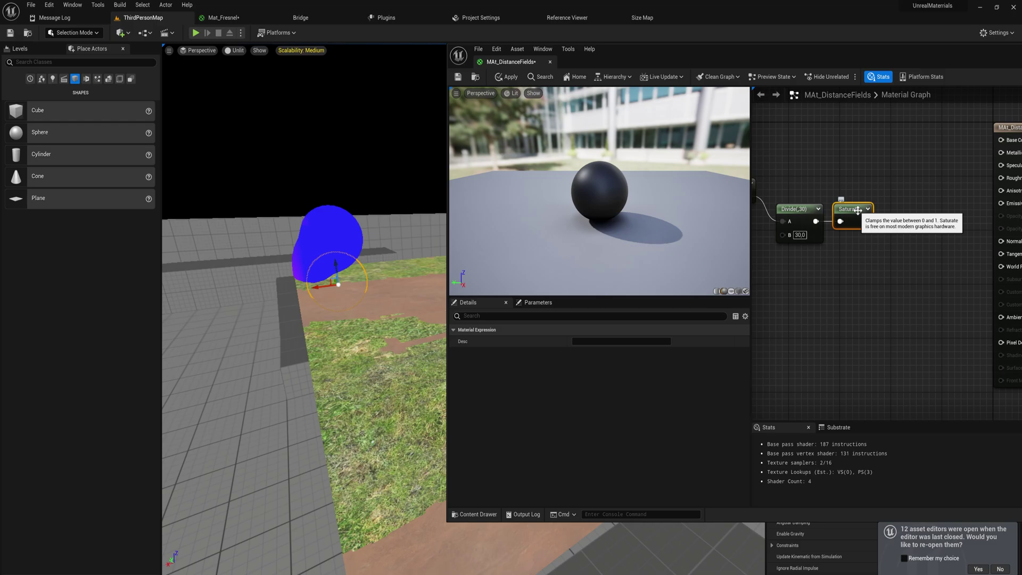
Step: Add a VertexNormalWS node and place it below the DistanceToNearestSurface chain
scroll(830, 234, "down", 3)
right_click(821, 248)
type("w")
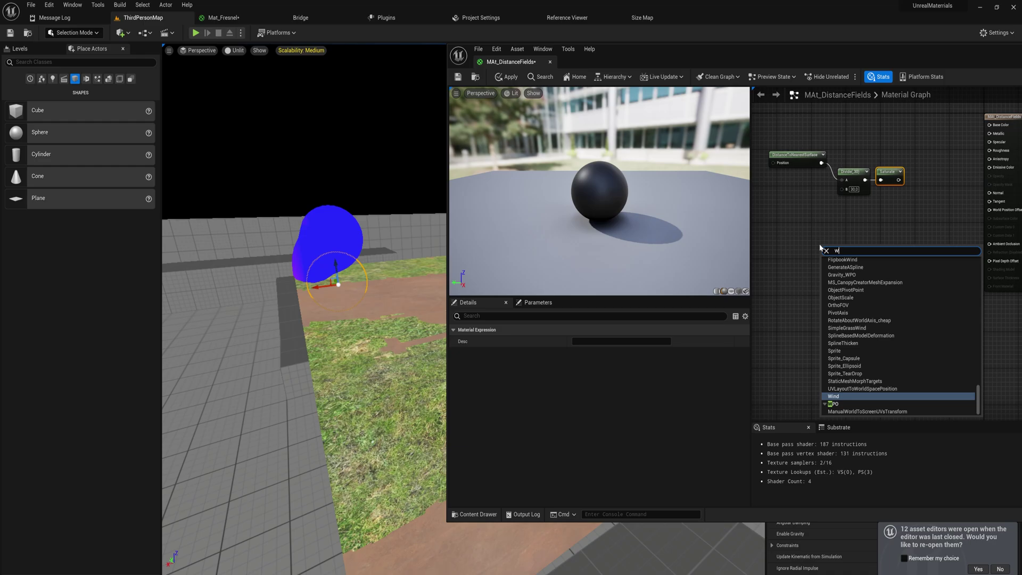
type("s normal")
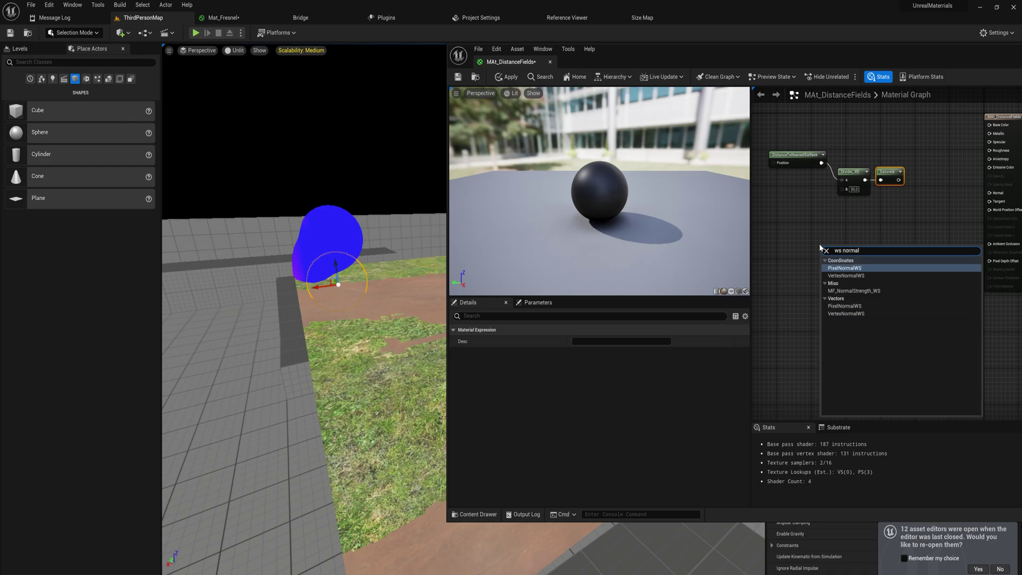
key("Down")
key("Up")
key("Down")
key("Return")
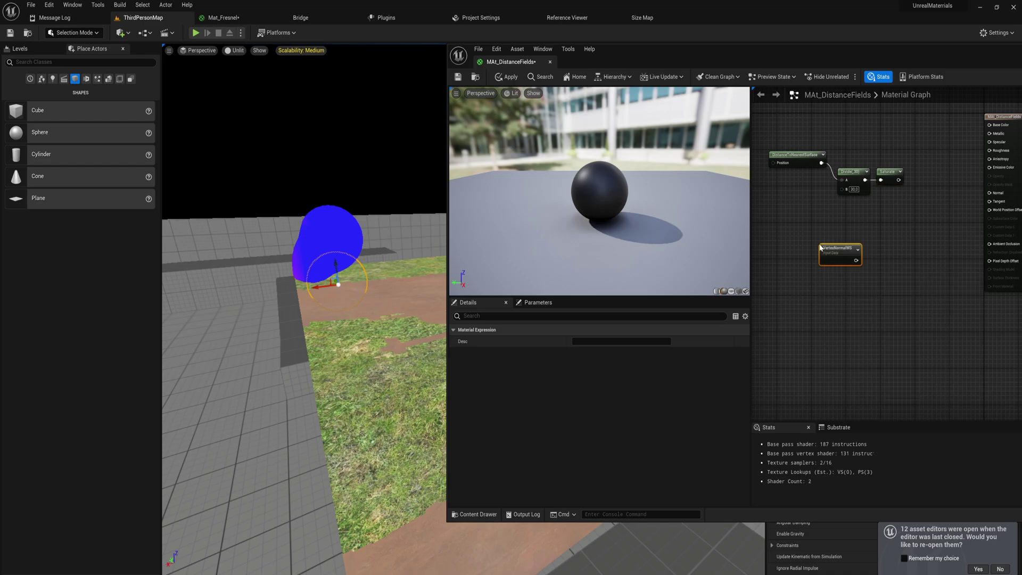
left_click_drag(862, 253, 832, 244)
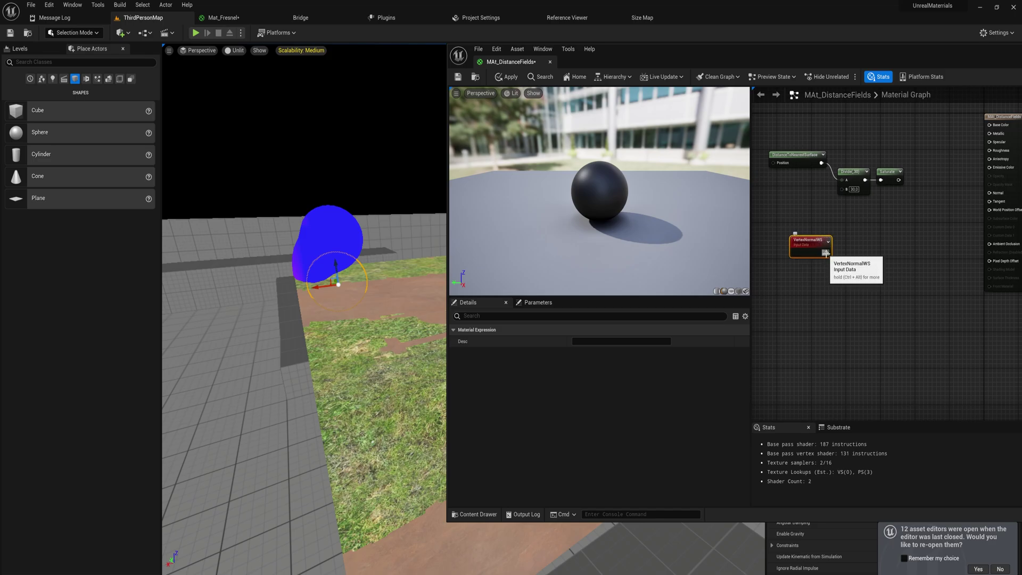
Step: Connect VertexNormalWS to a new Multiply node and set its B value to 20
right_click_drag(945, 259, 884, 259)
left_click_drag(889, 234, 948, 205)
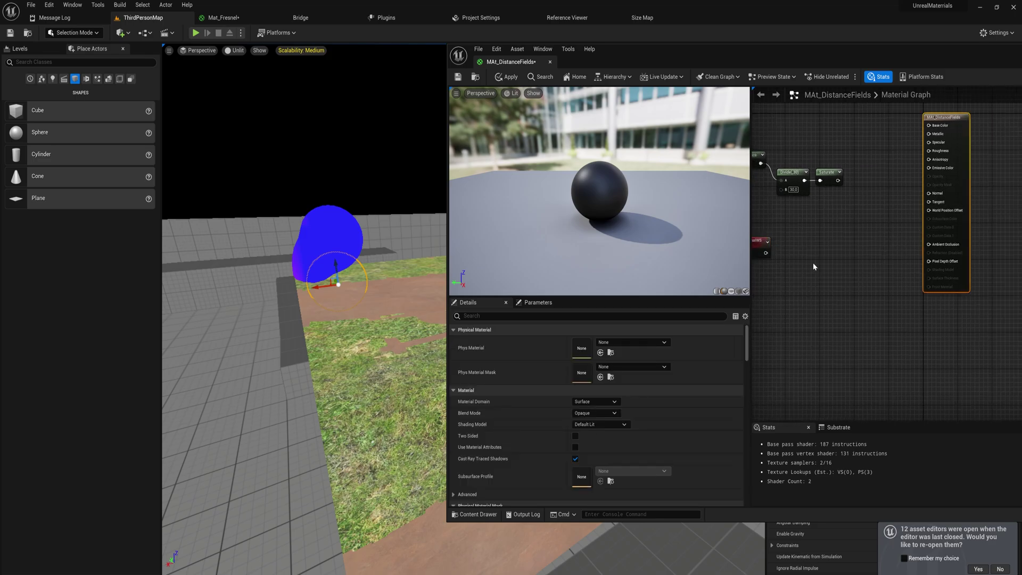
right_click_drag(813, 263, 880, 235)
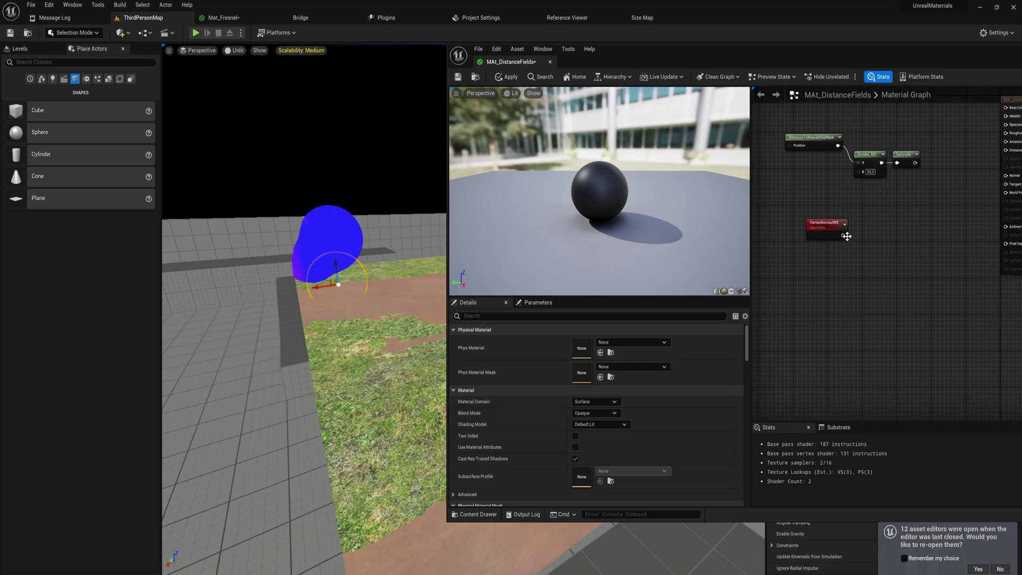
left_click_drag(845, 235, 887, 222)
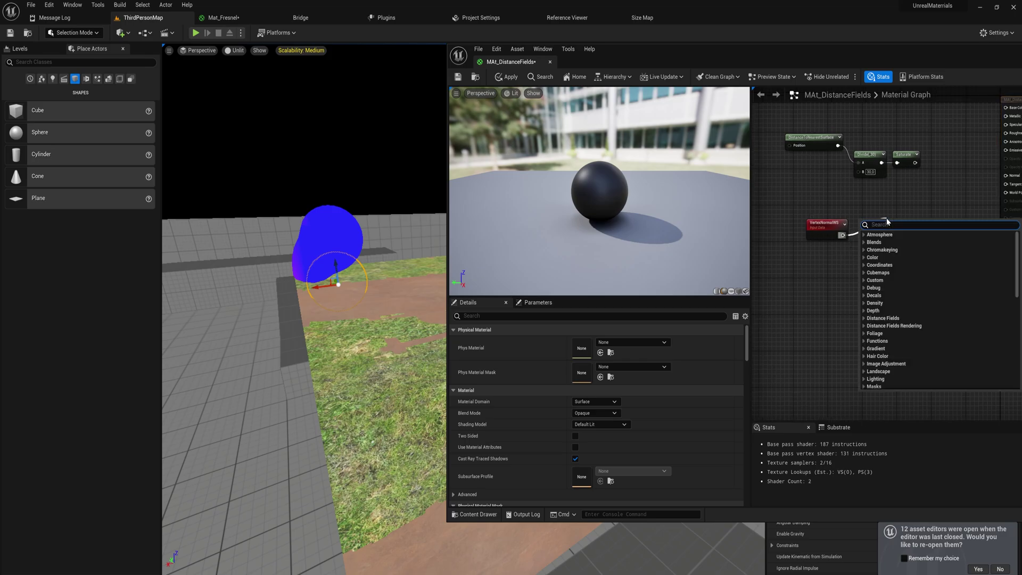
type("mul")
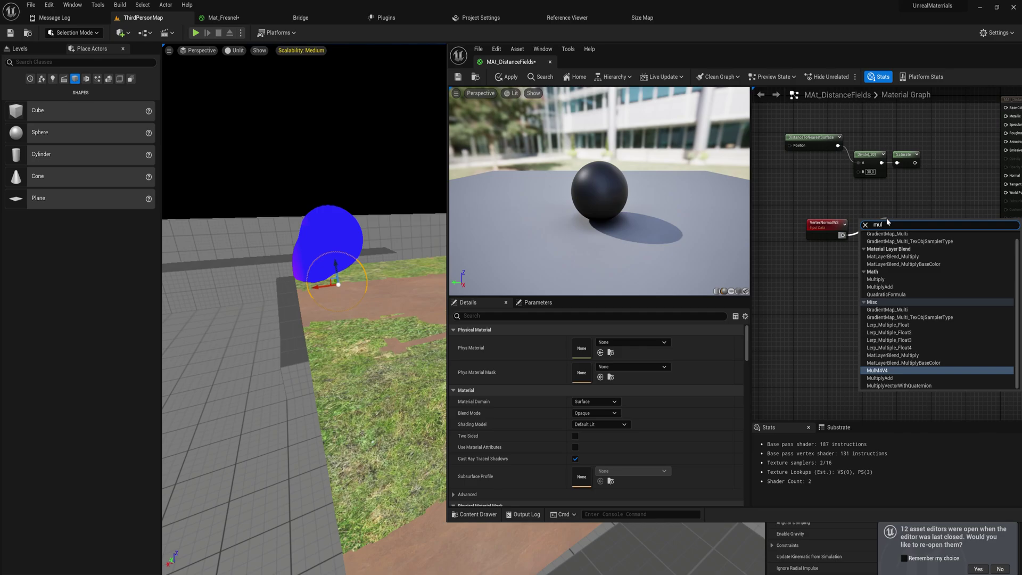
key("ctrl+a")
type("*")
key("Return")
scroll(911, 230, "up", 1)
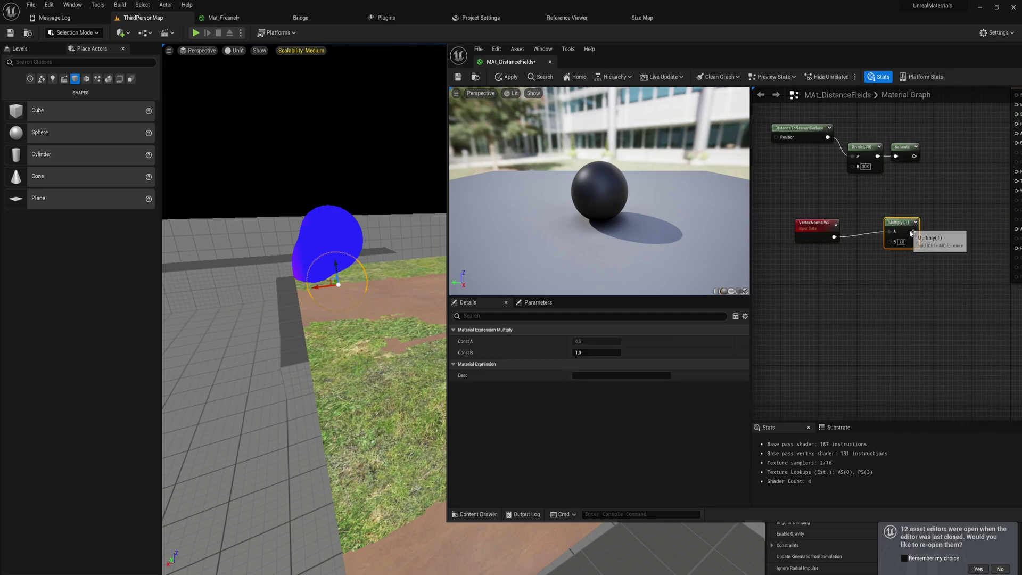
right_click_drag(910, 230, 870, 247)
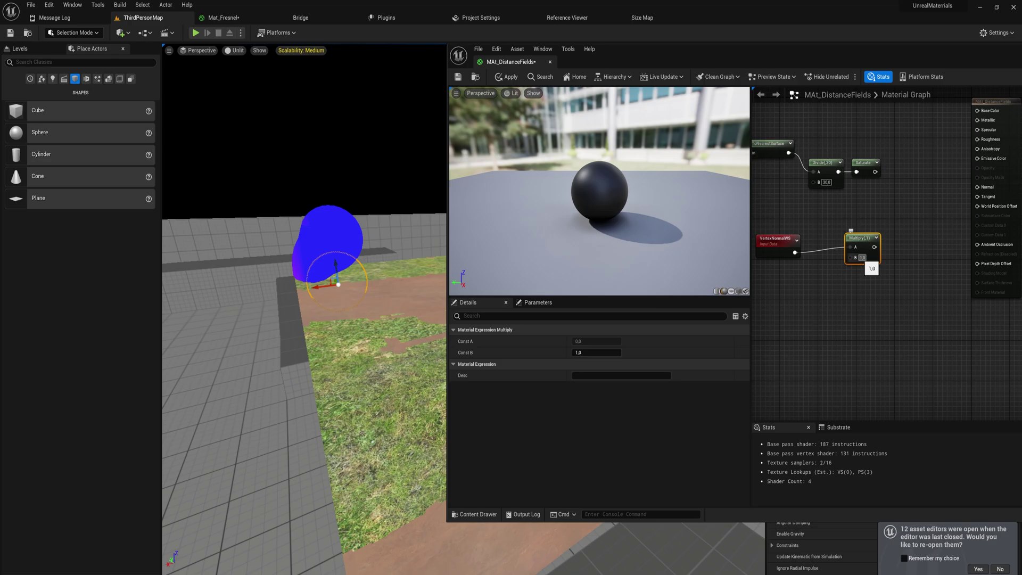
type("20")
key("Return")
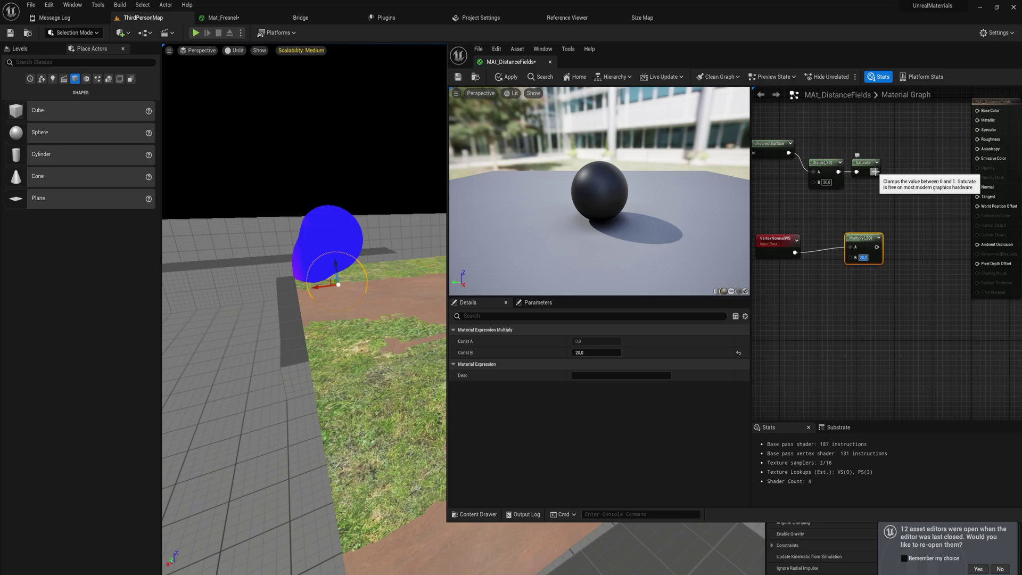
Step: Multiply Saturate by the scaled vertex normal, connect the product to World Position Offset, and apply the material
left_click_drag(875, 172, 890, 193)
type("*")
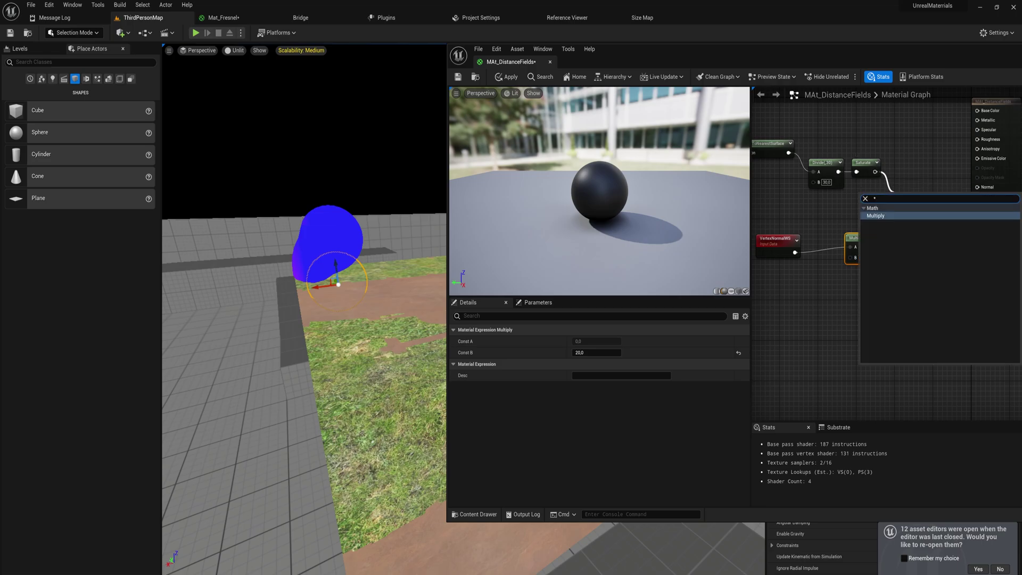
key("Return")
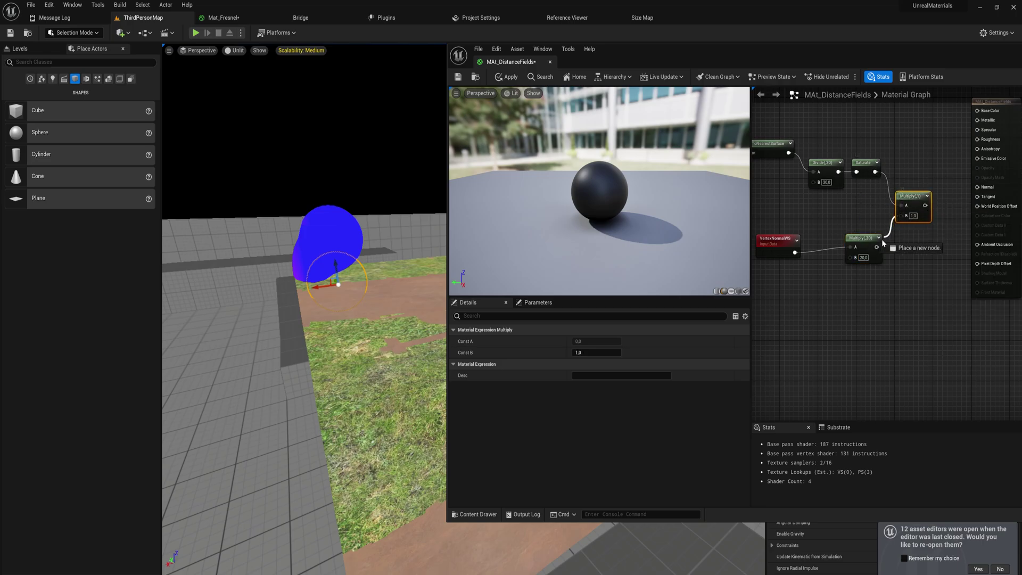
left_click_drag(877, 247, 977, 206)
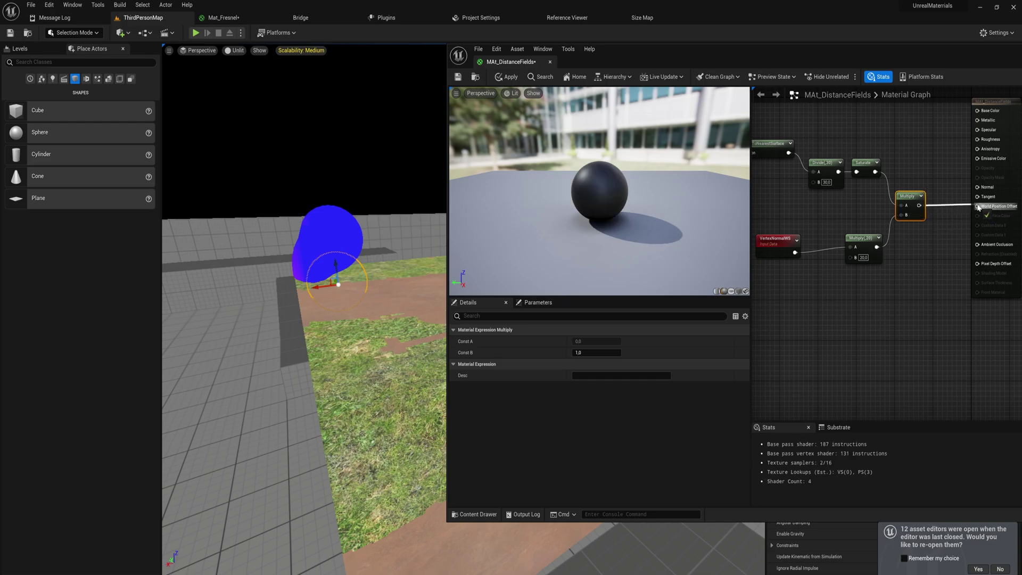
left_click(510, 77)
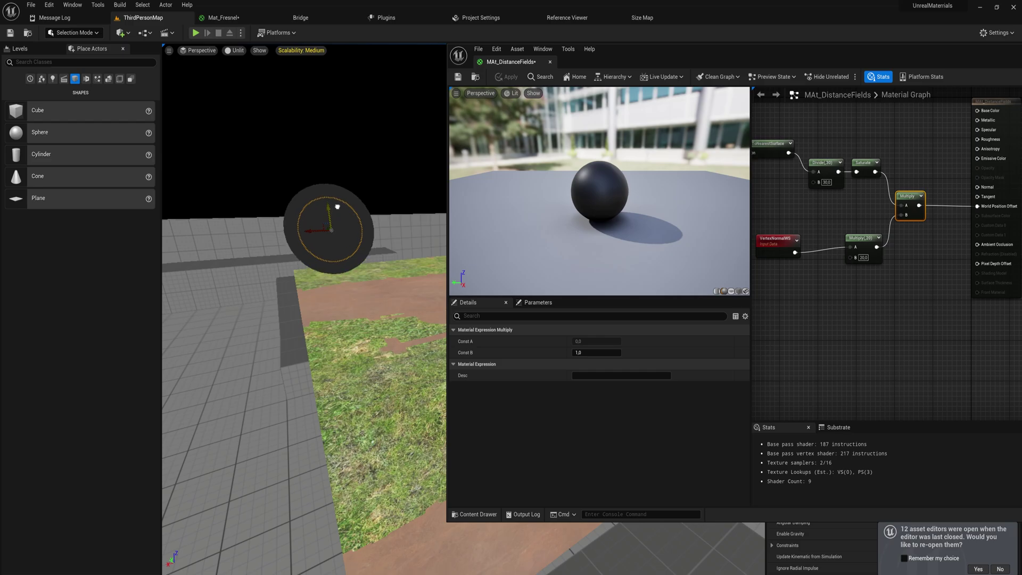
Step: Make room in the distance chain, insert a OneMinus node between Saturate and the final Multiply's A input, and apply the material
right_click_drag(875, 212, 935, 261)
left_click_drag(853, 202, 842, 215)
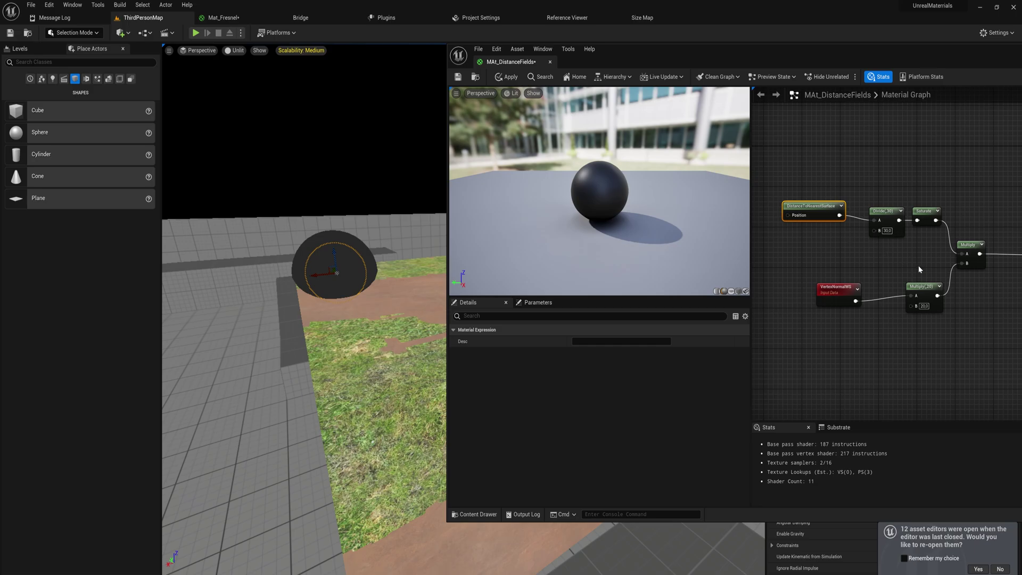
left_click_drag(933, 264, 835, 180)
left_click_drag(925, 213, 866, 213)
left_click(880, 229)
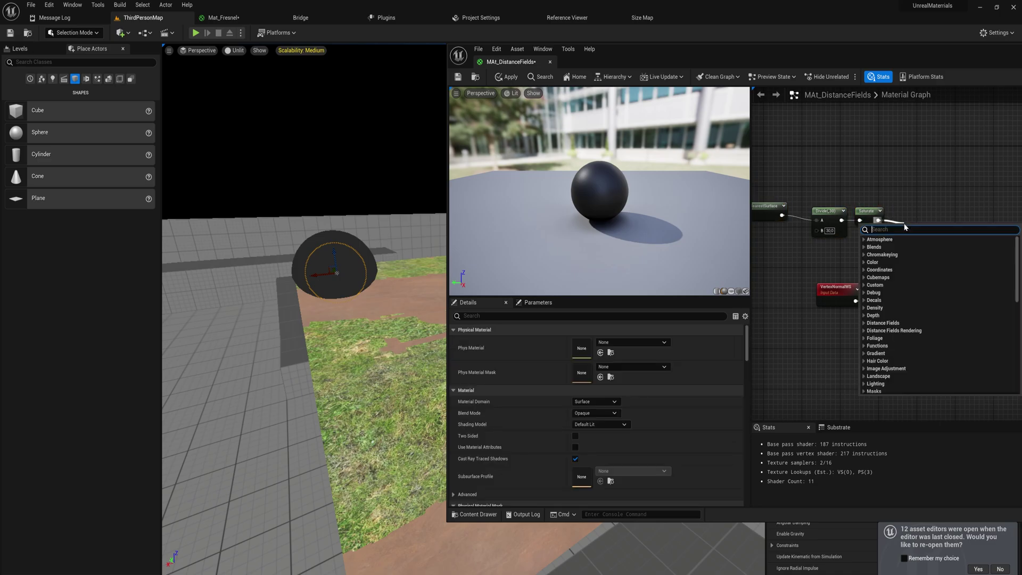
type("1-")
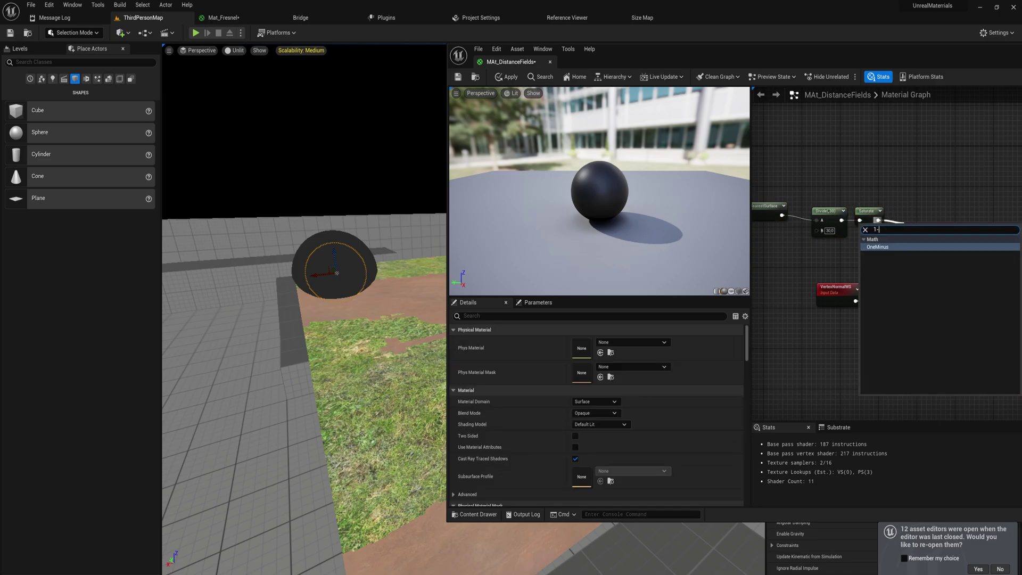
key("Return")
left_click_drag(922, 237, 968, 254)
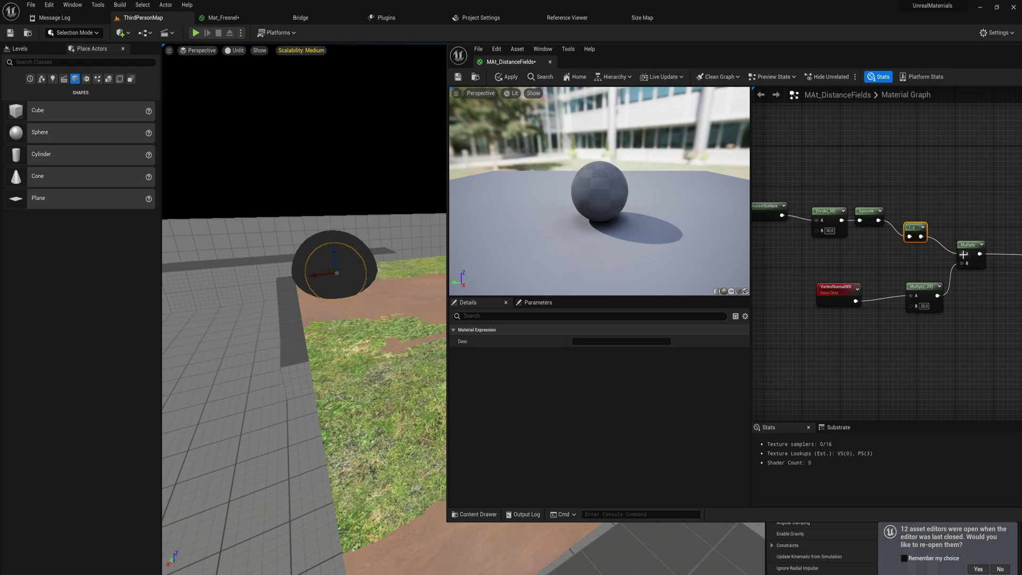
left_click(505, 78)
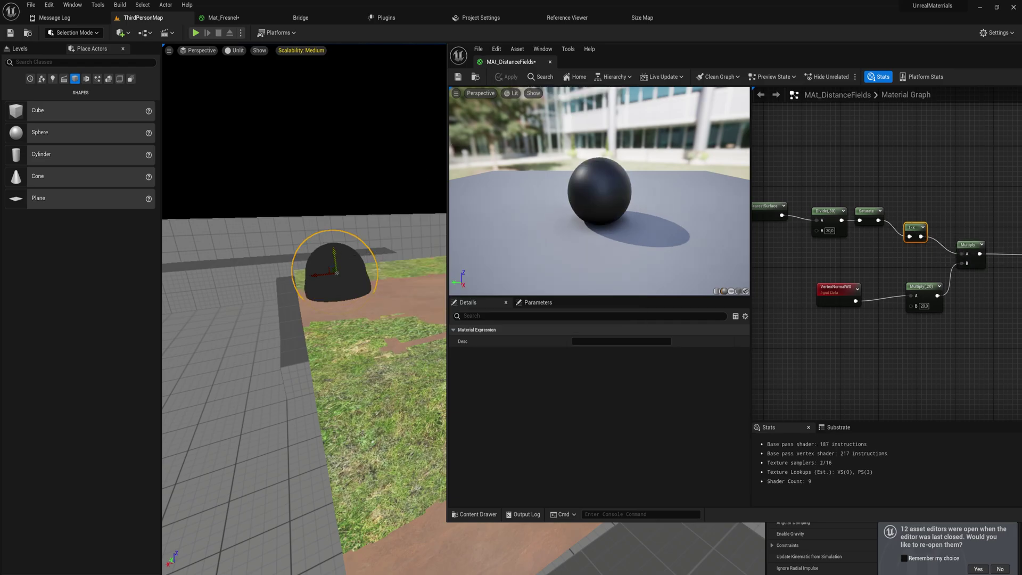
Step: Move the sphere to the side edge of the grass block to test the inverted distance displacement
left_click_drag(333, 225, 250, 295)
mouse_move(250, 296)
right_mouse_down()
mouse_move(217, 306)
mouse_move(207, 287)
mouse_move(250, 273)
mouse_move(245, 295)
right_mouse_up()
key("w")
key("s")
mouse_move(300, 315)
right_mouse_down()
mouse_move(266, 325)
mouse_move(301, 316)
right_mouse_up()
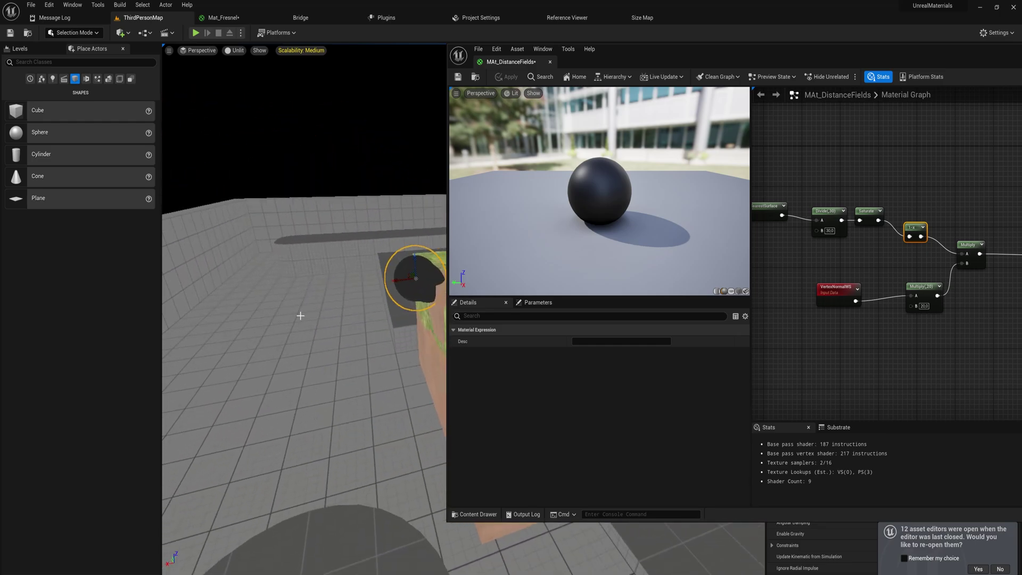